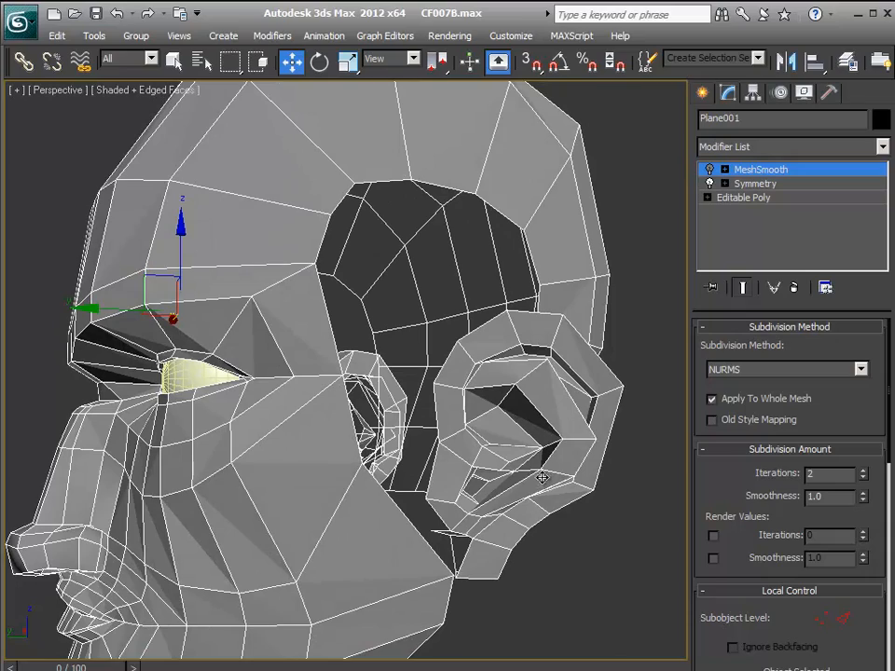
- In the Editable Poly's edge level, bridge the front edge of the temple opening to the facing front edge of the ear
mouse_move(536, 476)
alt+middle_down()
mouse_move(514, 474)
mouse_move(520, 535)
mouse_move(525, 486)
alt+middle_up()
click(746, 197)
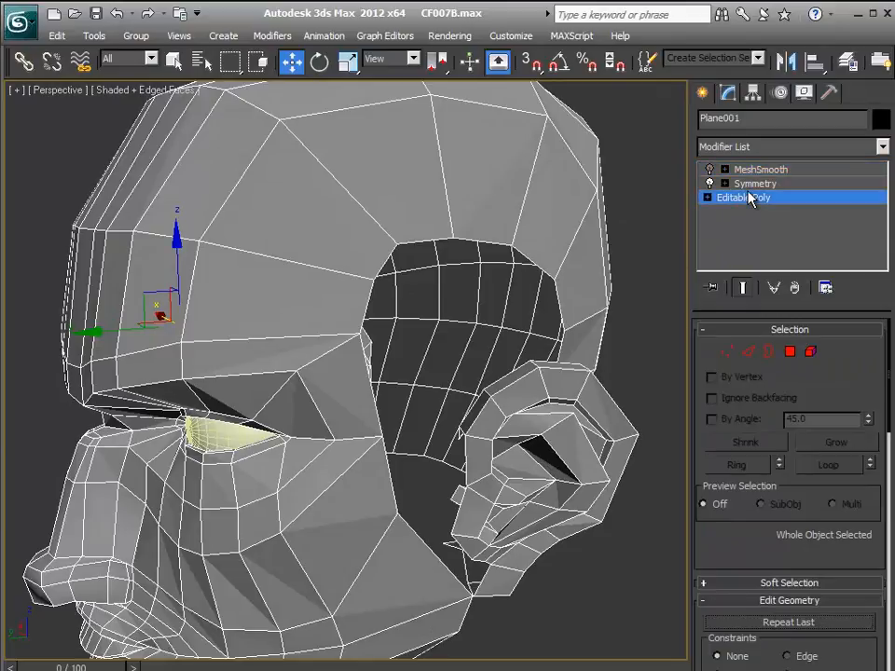
alt+middle_drag(480, 411, 499, 424)
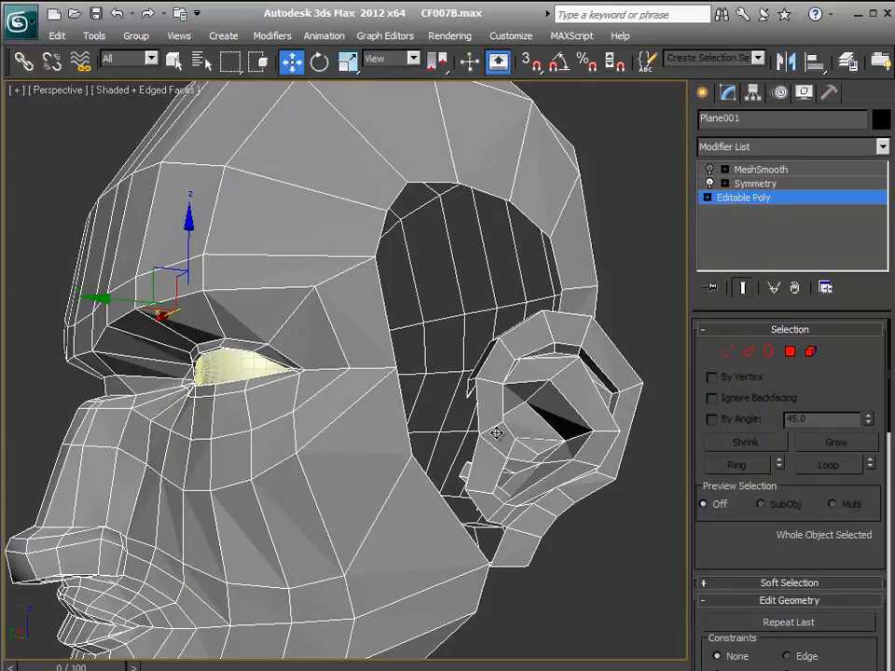
alt+middle_drag(498, 432, 498, 425)
click(747, 353)
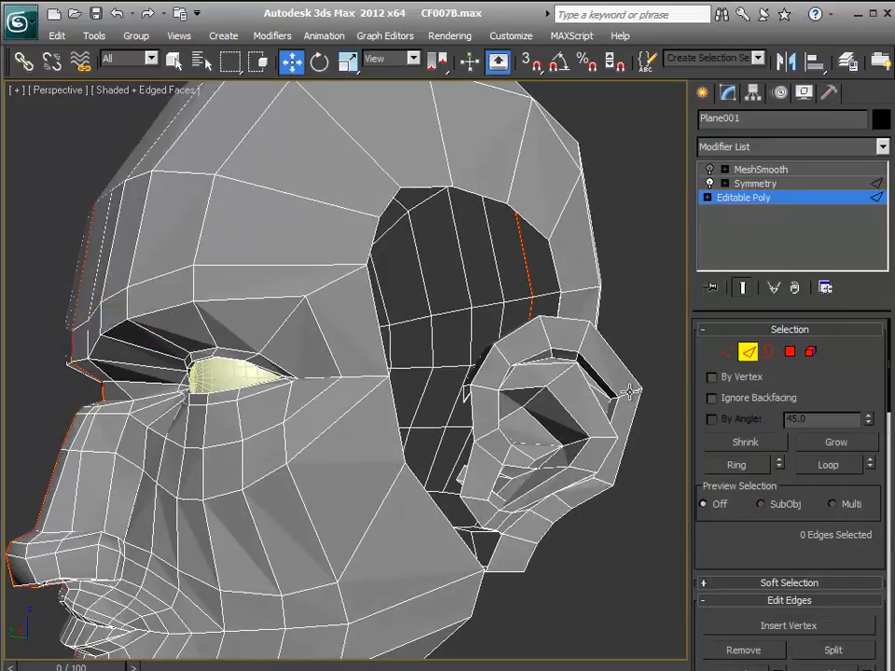
alt+middle_drag(561, 505, 566, 524)
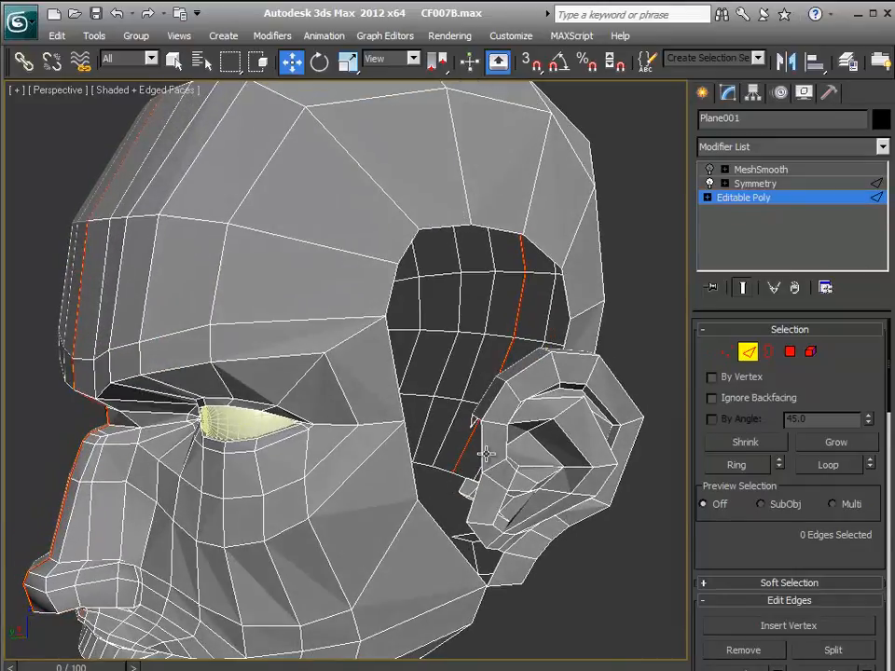
ctrl+click(412, 478)
alt+middle_drag(413, 477, 461, 454)
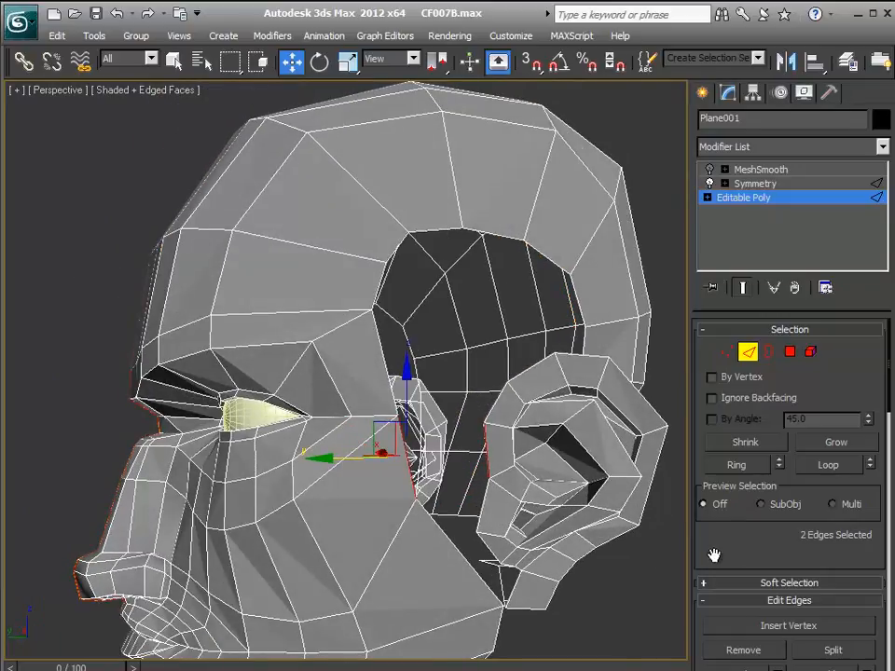
drag(719, 550, 728, 421)
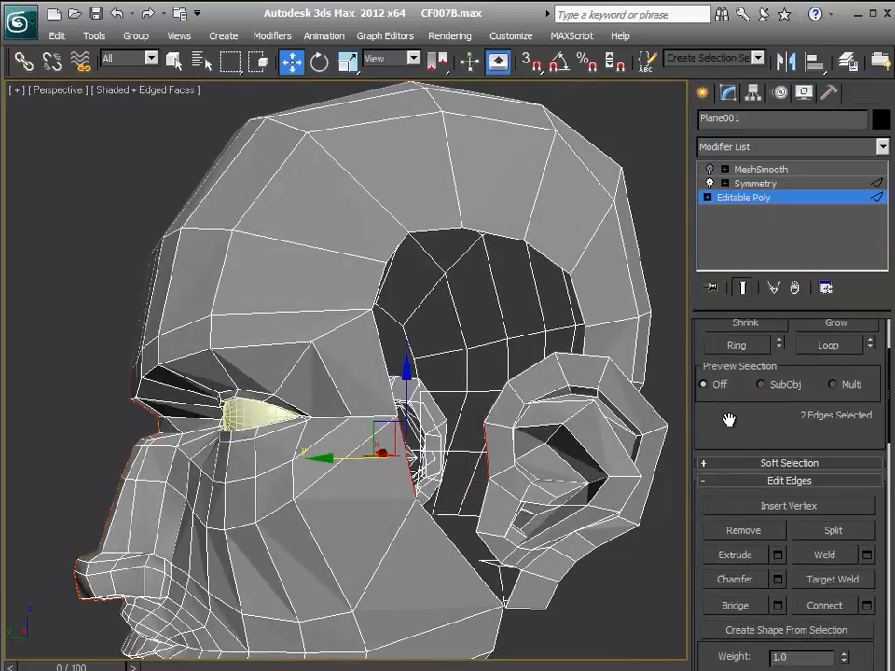
- Try to bridge the next temple-opening edge above to the ear's upper front edge
alt+middle_drag(661, 586, 543, 428)
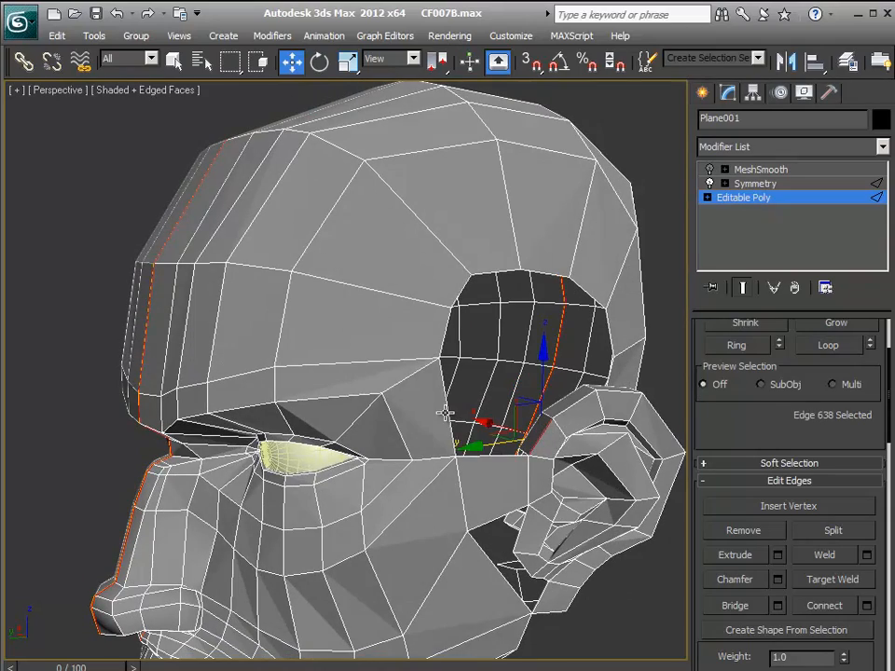
alt+middle_drag(522, 451, 646, 416)
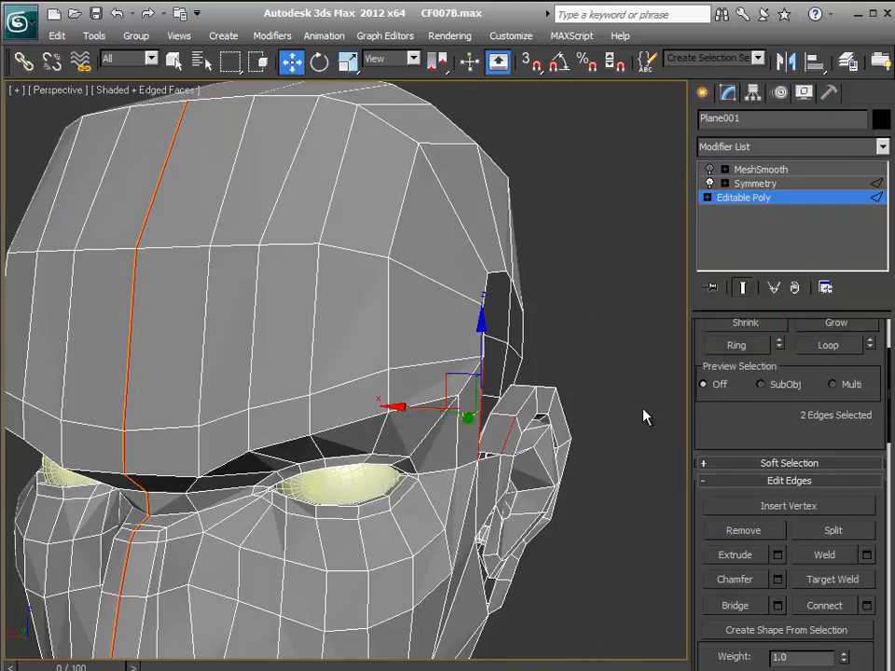
alt+middle_drag(542, 436, 533, 548)
click(586, 516)
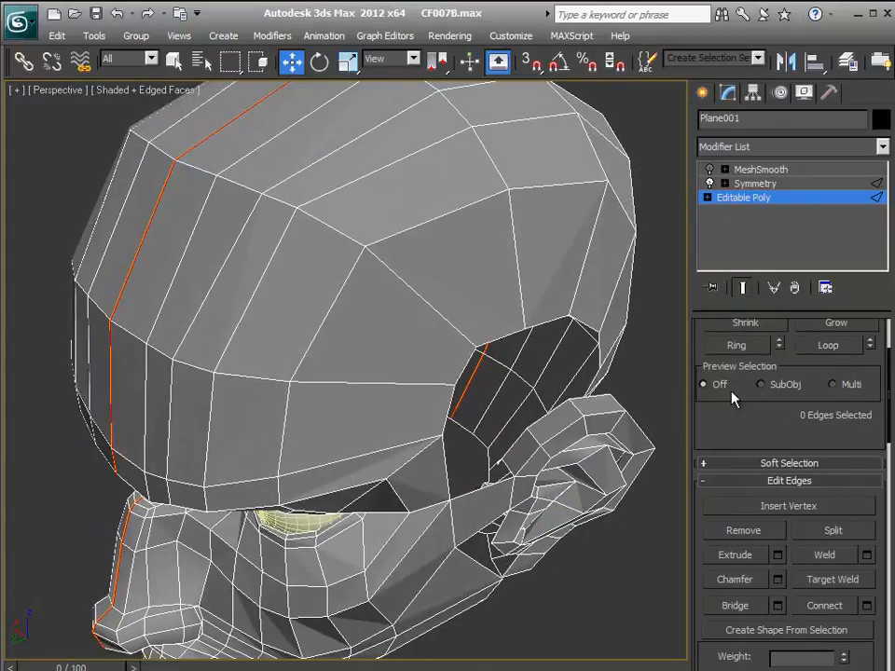
- Delete the three polygons on the inner side of the ear's upper front rim to open its edge
drag(723, 440, 719, 591)
click(790, 352)
click(654, 565)
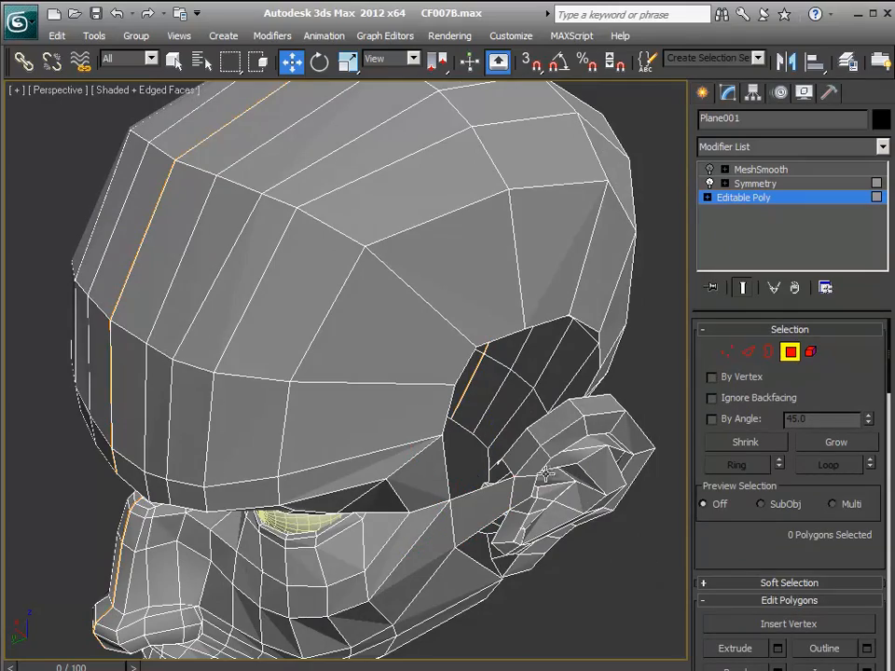
click(525, 456)
alt+middle_drag(504, 459, 443, 466)
ctrl+click(517, 460)
alt+middle_drag(530, 469, 457, 479)
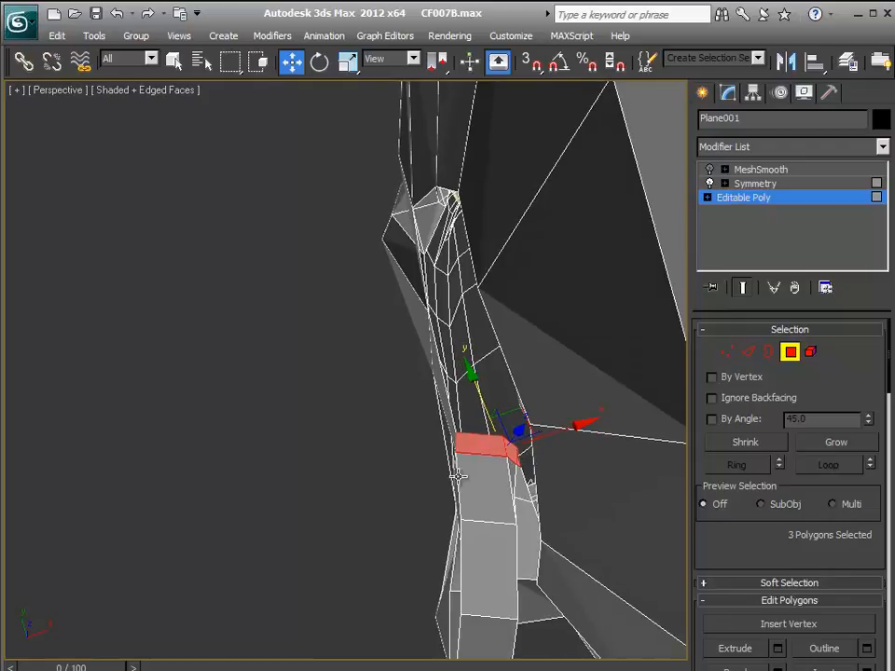
click(458, 477)
- Bridge the ear's opened upper front edge to the temple-opening edge just above the first bridge
scroll(323, 445, down, 5)
alt+middle_drag(430, 376, 355, 365)
scroll(355, 365, down, 2)
alt+middle_drag(541, 347, 362, 370)
scroll(363, 351, up, 2)
click(749, 353)
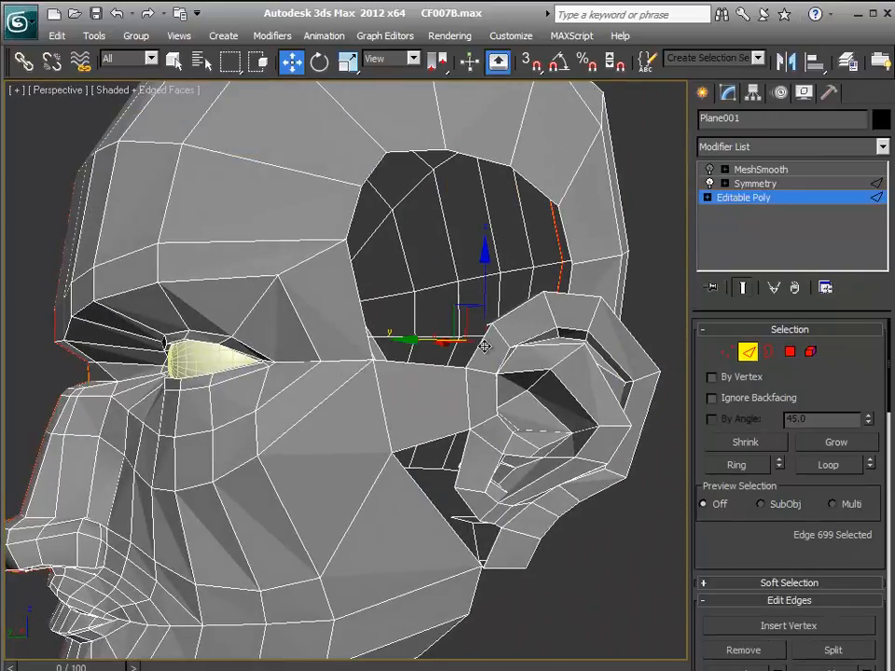
alt+middle_drag(482, 375, 492, 373)
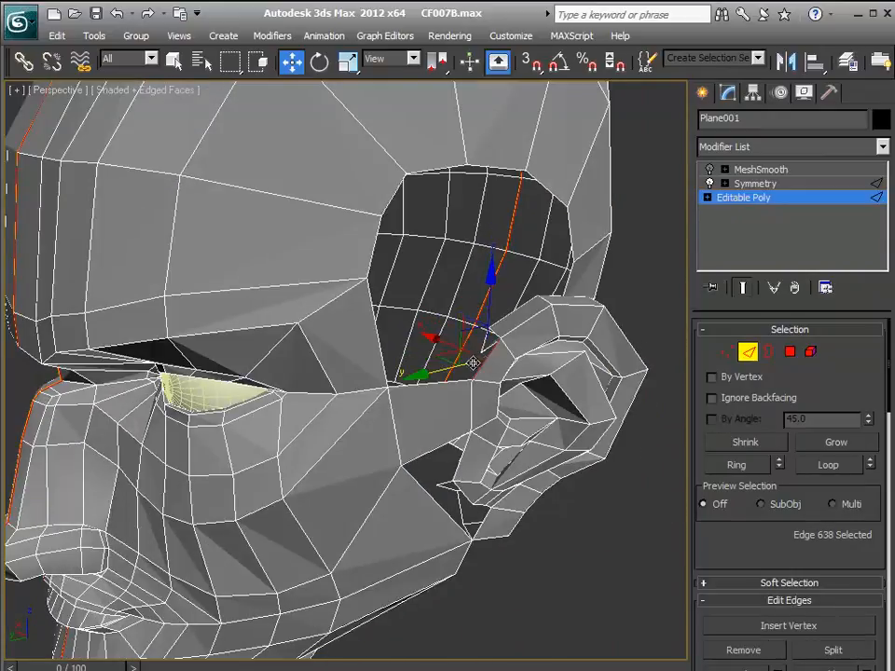
drag(746, 626, 744, 411)
click(736, 592)
- Extend the rear edge of the head opening toward the back of the ear
click(613, 527)
alt+middle_drag(607, 509, 426, 456)
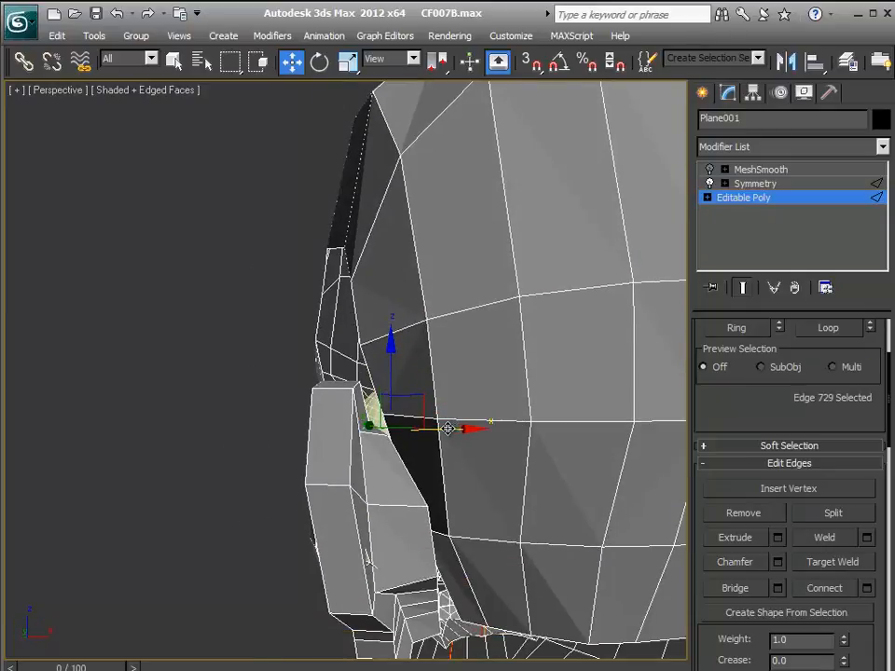
alt+middle_drag(471, 480, 420, 503)
alt+middle_drag(414, 457, 429, 491)
click(248, 543)
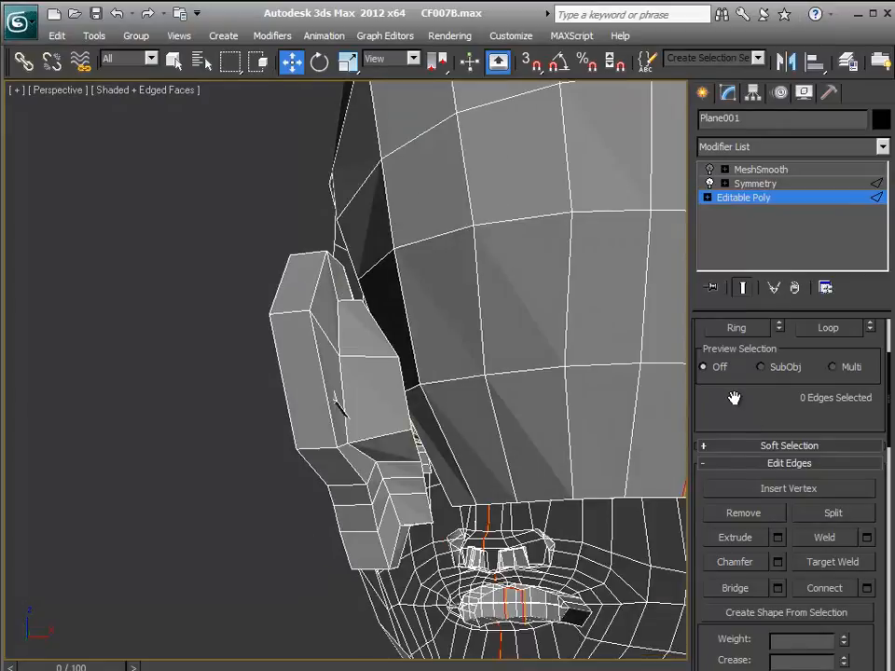
- Try to target weld the extended head edge to the adjacent edge on the back of the ear
drag(751, 425, 733, 351)
alt+middle_drag(522, 419, 378, 389)
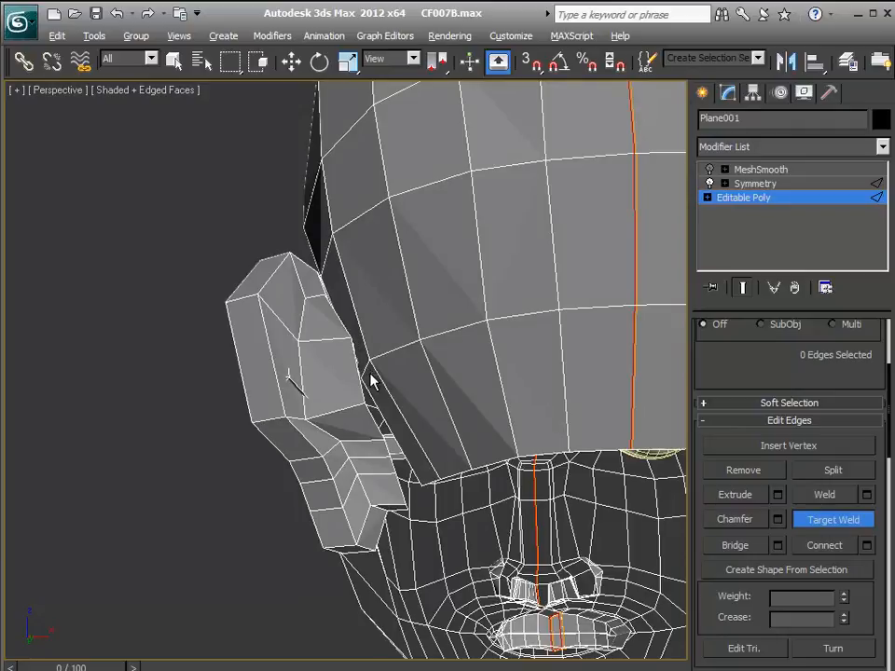
alt+middle_drag(370, 376, 369, 392)
click(353, 352)
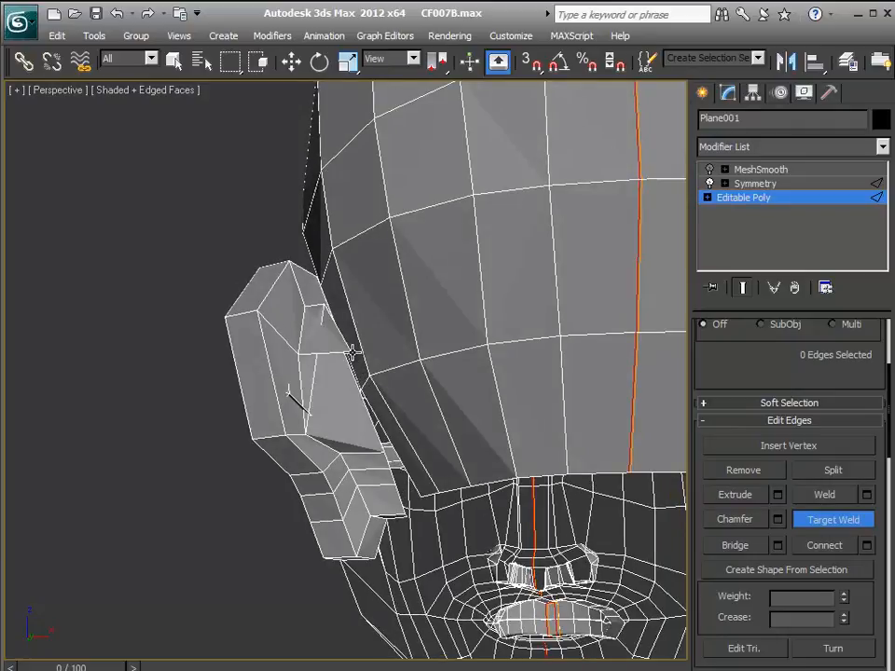
alt+middle_drag(382, 396, 338, 353)
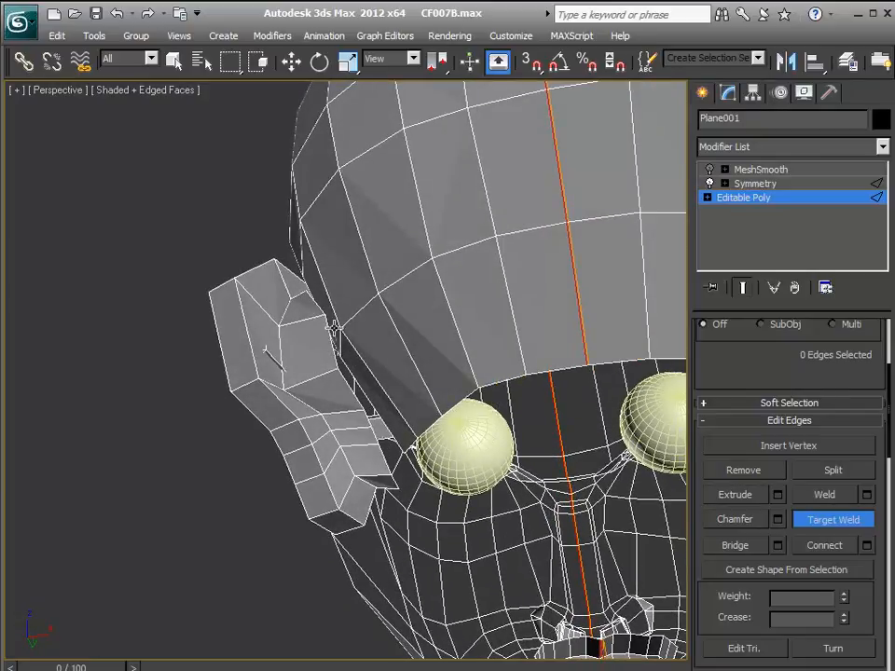
alt+middle_drag(325, 313, 486, 395)
alt+middle_drag(614, 448, 691, 476)
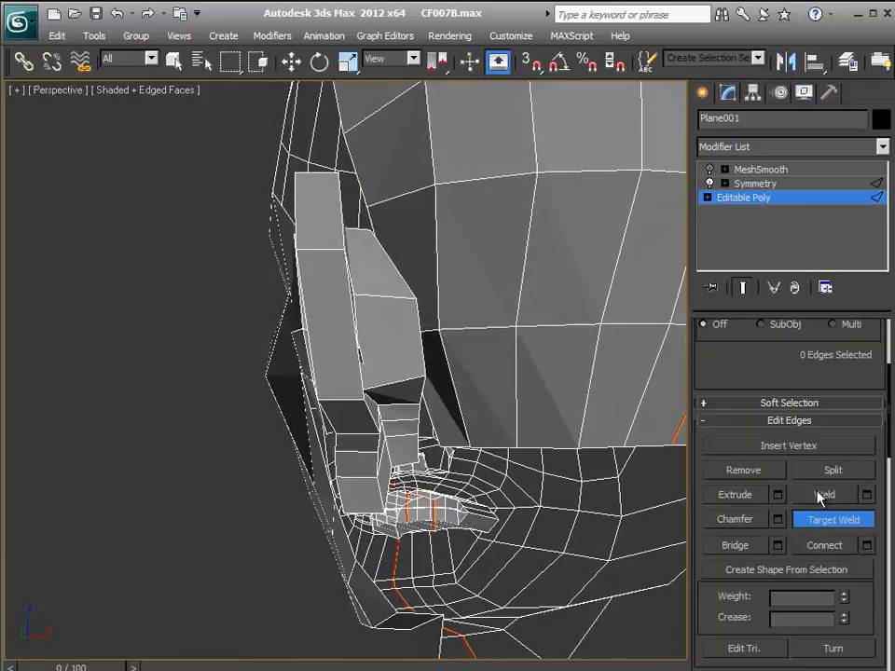
- In the vertex level, target weld the extended head vertex to the matching vertex on the back of the ear
scroll(881, 381, down, 3)
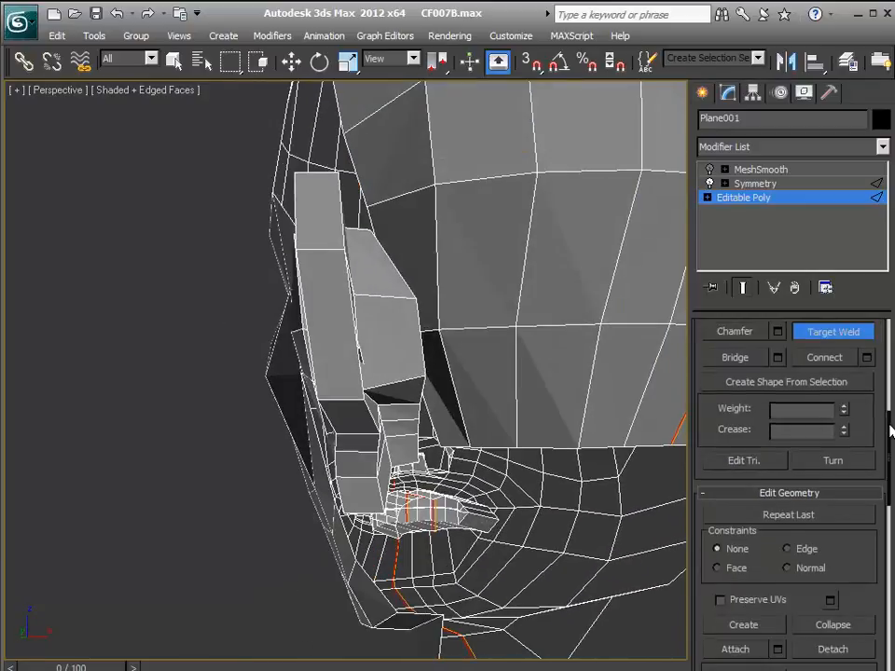
drag(891, 431, 888, 327)
click(727, 353)
key(w)
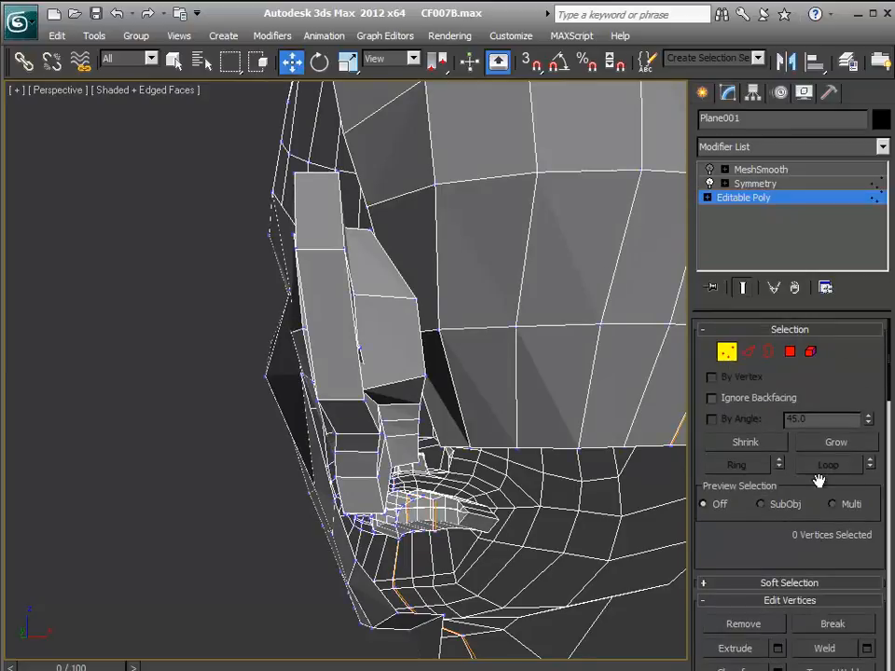
drag(891, 390, 891, 442)
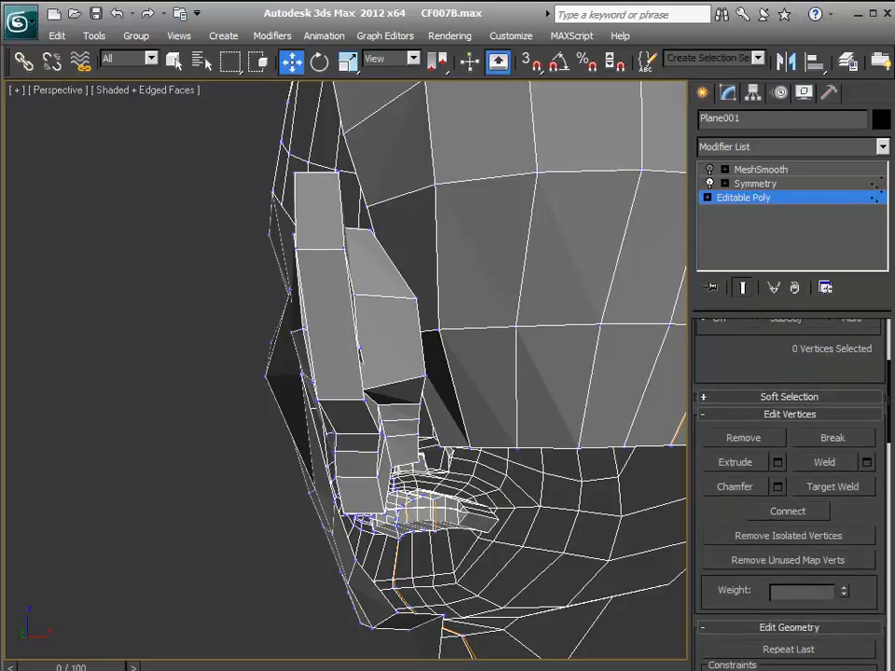
click(846, 487)
alt+middle_drag(466, 405, 309, 308)
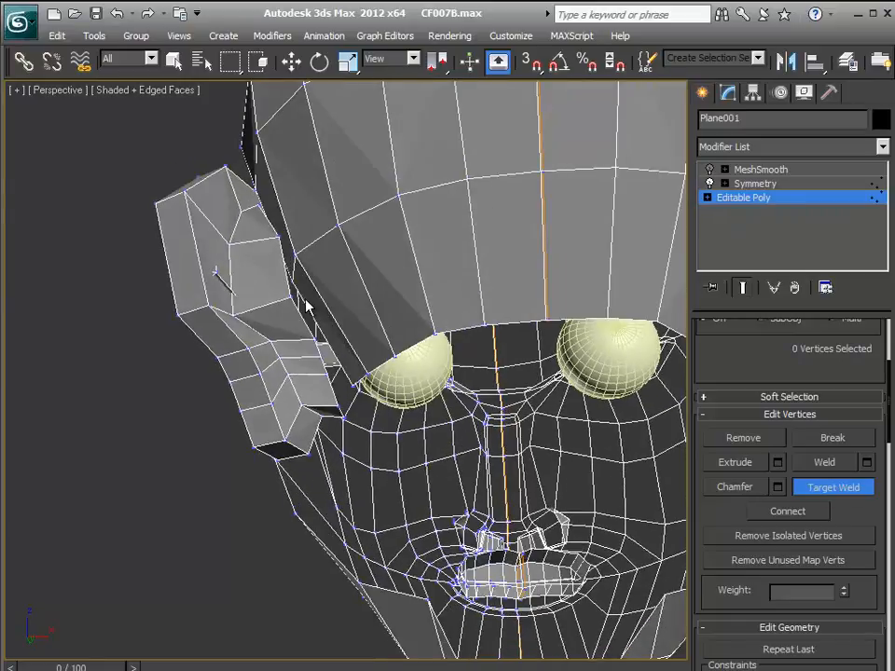
alt+middle_drag(278, 237, 445, 364)
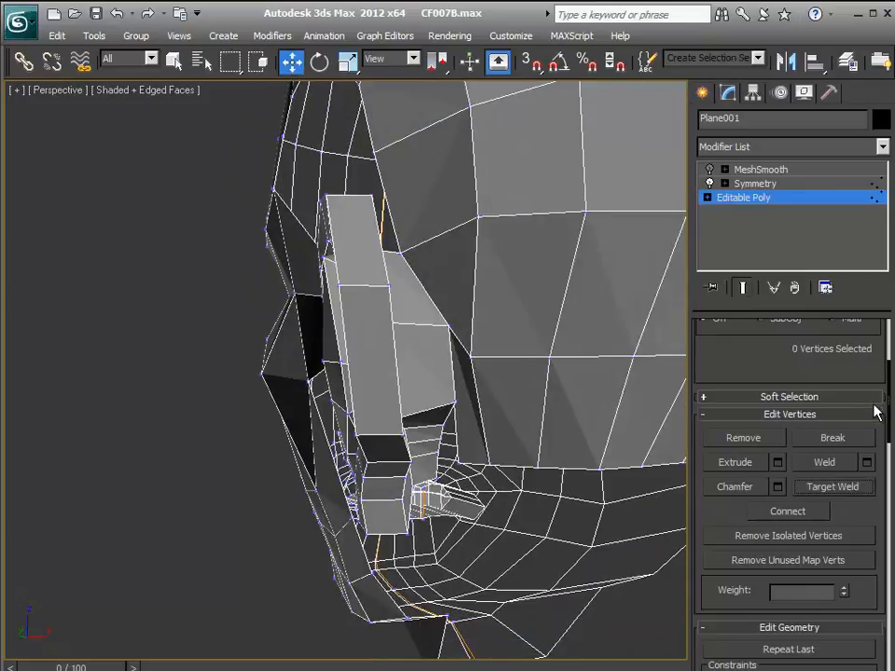
- Select the vertices where the back of the ear meets the head and examine the connection from several angles
drag(891, 406, 888, 334)
click(451, 326)
alt+middle_drag(459, 332, 424, 325)
alt+middle_drag(464, 364, 504, 406)
click(468, 350)
alt+middle_drag(485, 291, 535, 431)
click(522, 396)
click(500, 353)
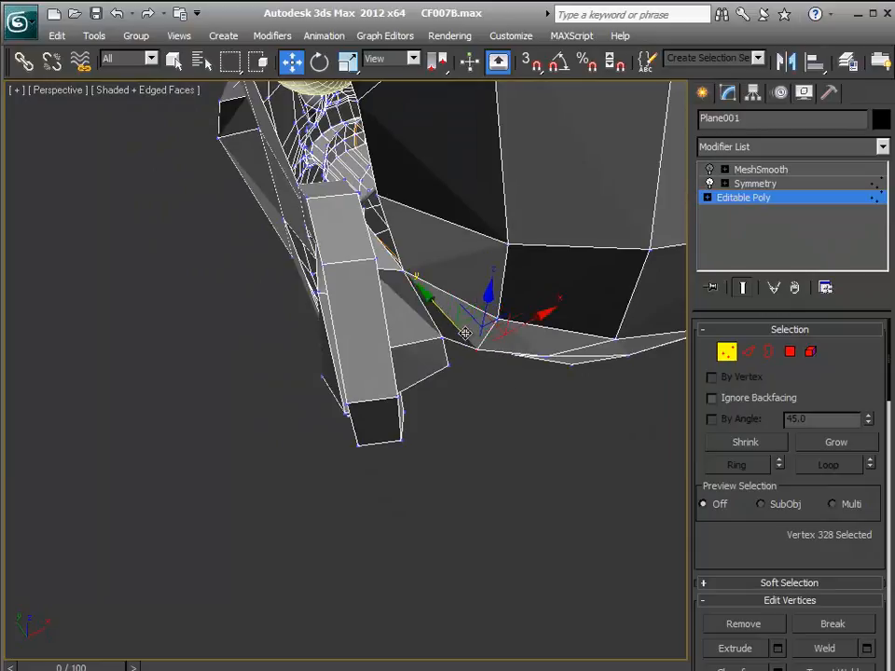
alt+middle_drag(534, 452, 494, 467)
- Select the border loop around the temple opening above the ear and inspect where it runs
click(769, 354)
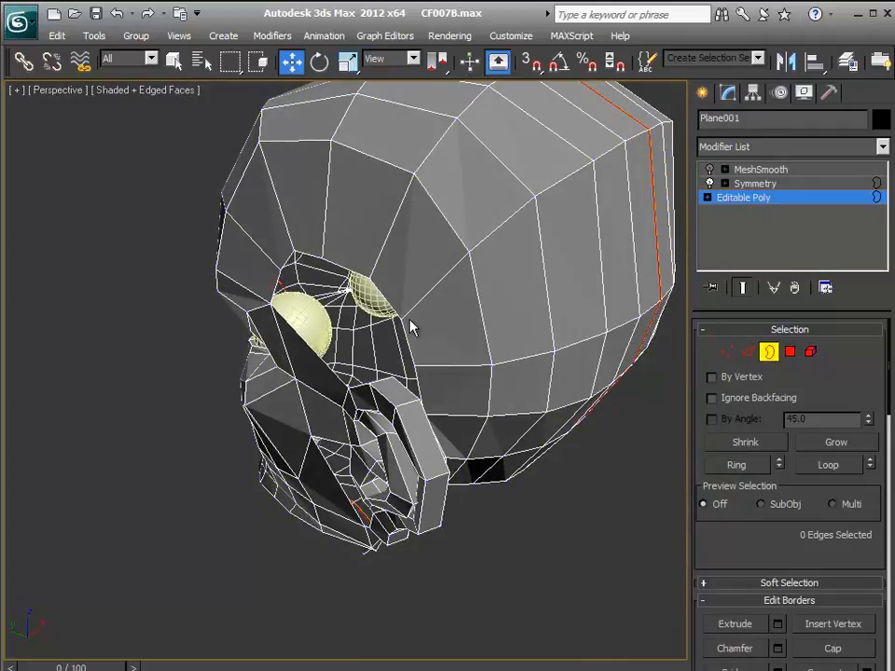
alt+middle_drag(405, 329, 517, 388)
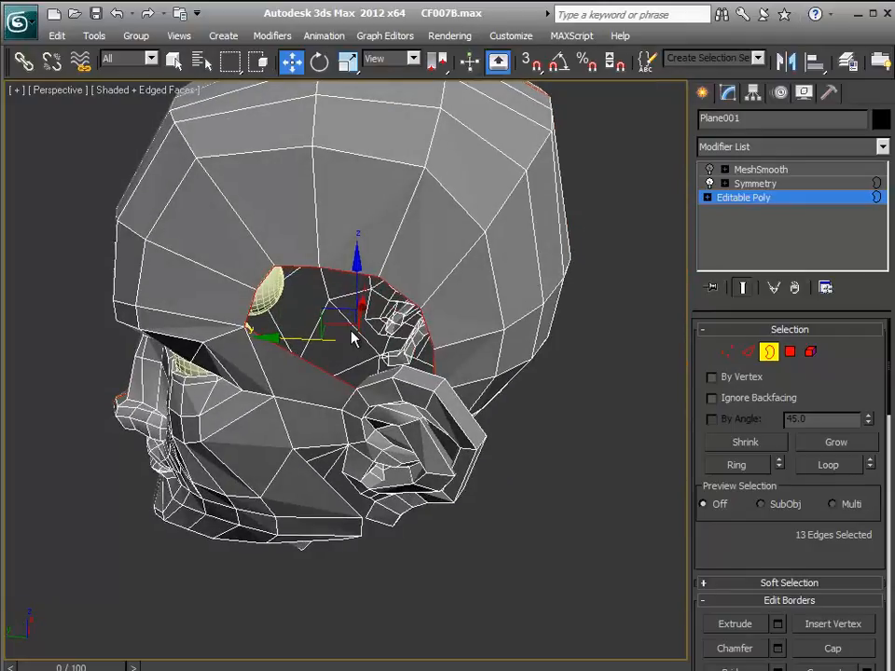
alt+middle_drag(351, 336, 373, 325)
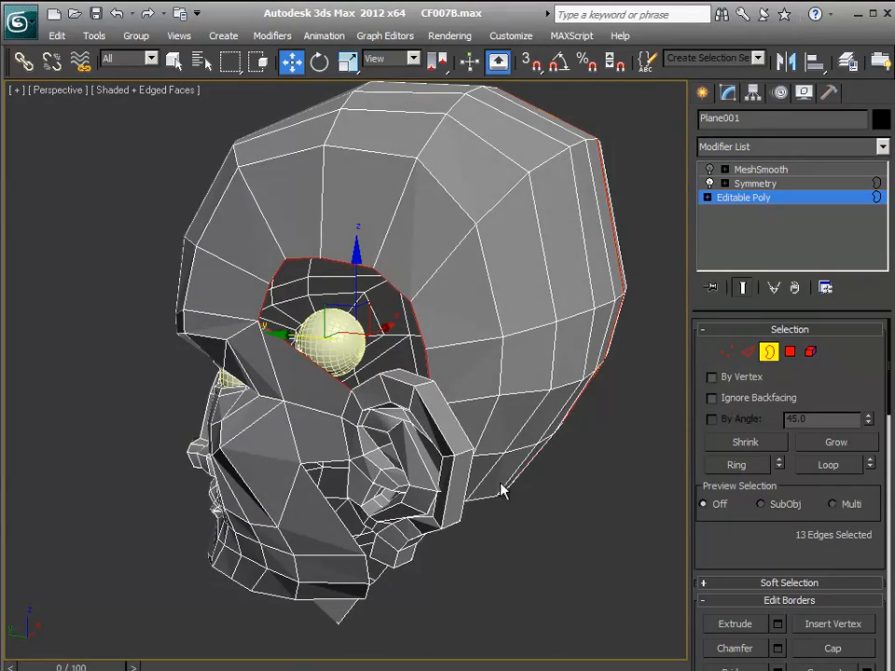
alt+middle_drag(561, 533, 569, 478)
alt+middle_drag(593, 467, 489, 430)
click(321, 404)
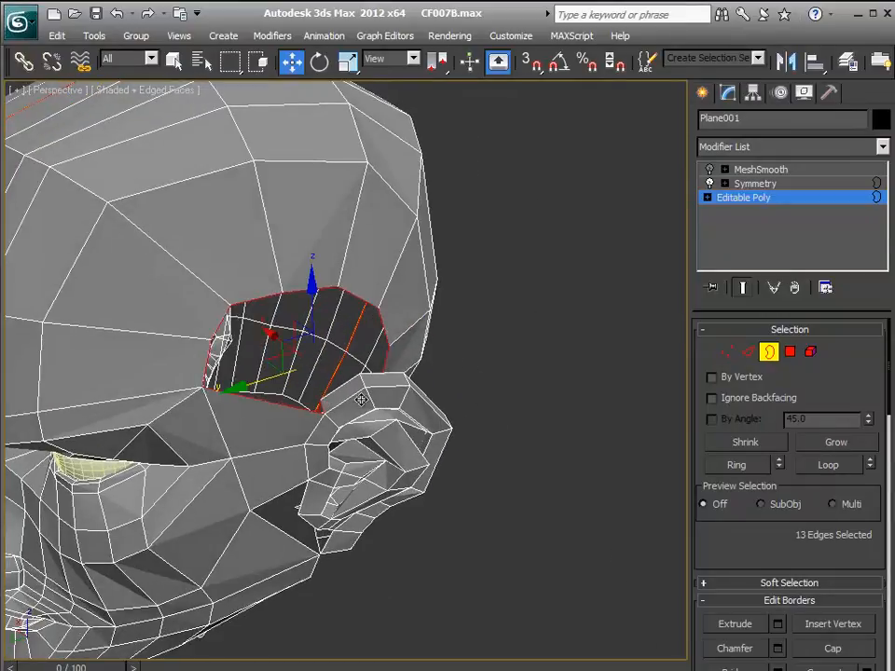
- Try to bridge the ear's top edge to the front edge of the temple opening above the second bridge
key(2)
click(324, 406)
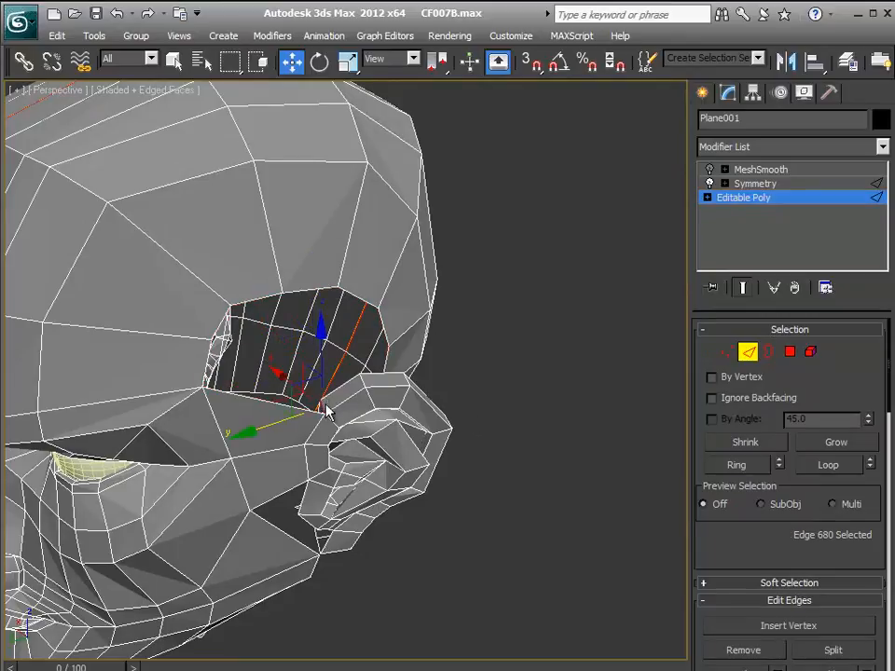
ctrl+click(207, 359)
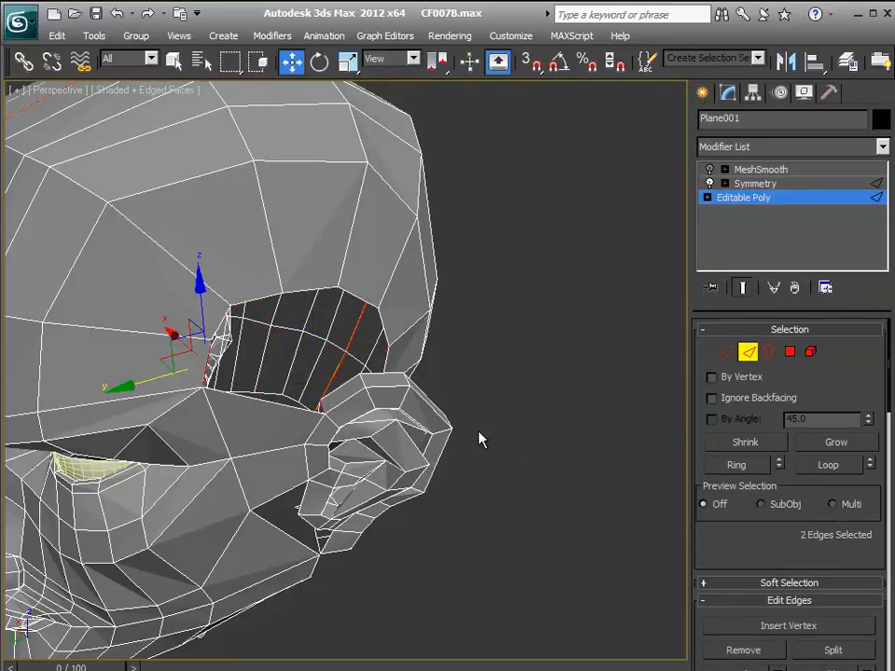
drag(741, 541, 749, 448)
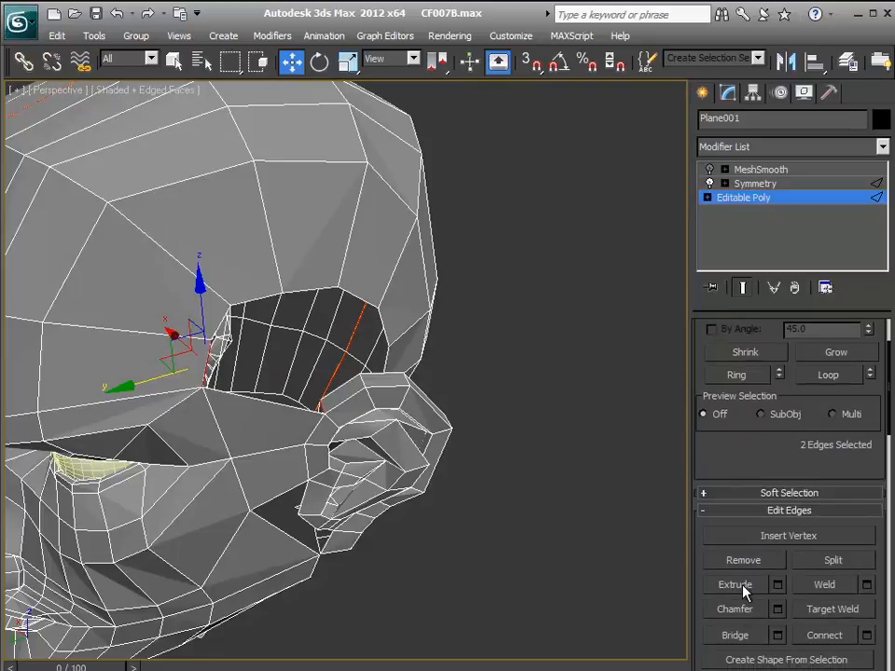
click(635, 565)
alt+middle_drag(635, 565, 639, 513)
alt+middle_drag(458, 403, 324, 360)
- Undo the last bridge across the temple opening along with its edge selection
key(ctrl+z)
key(ctrl+z)
key(ctrl+z)
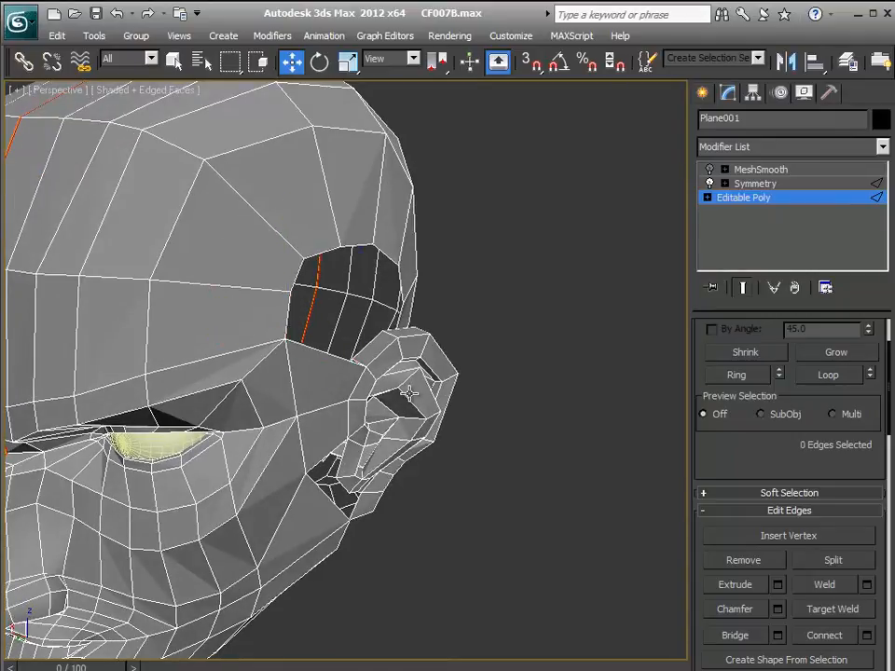
- Delete the upper bridge polygon between the temple opening and the ear, keeping the lower bridge
alt+middle_drag(486, 438, 647, 458)
drag(745, 523, 745, 613)
key(4)
click(492, 456)
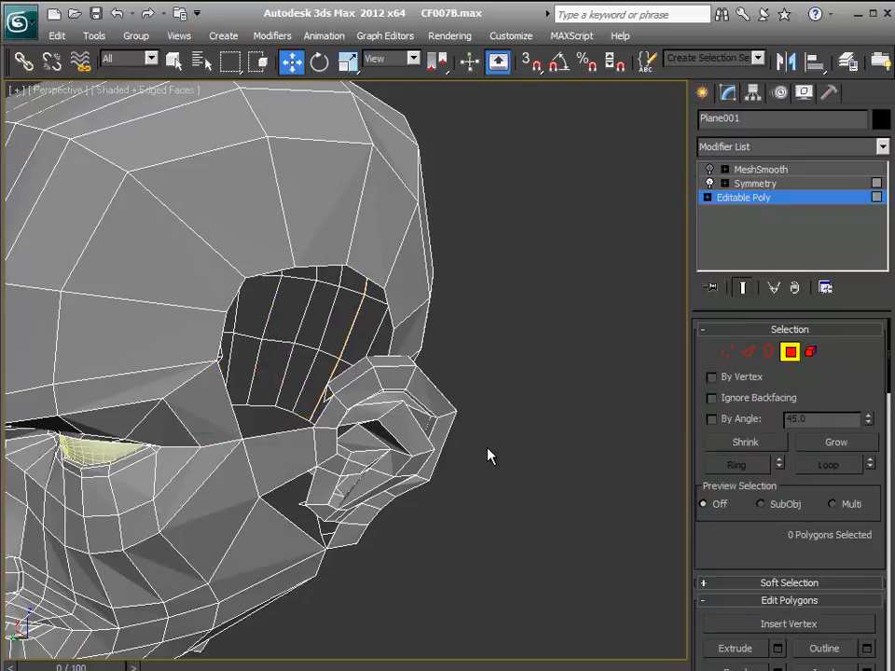
alt+middle_drag(504, 470, 540, 488)
scroll(540, 488, up, 4)
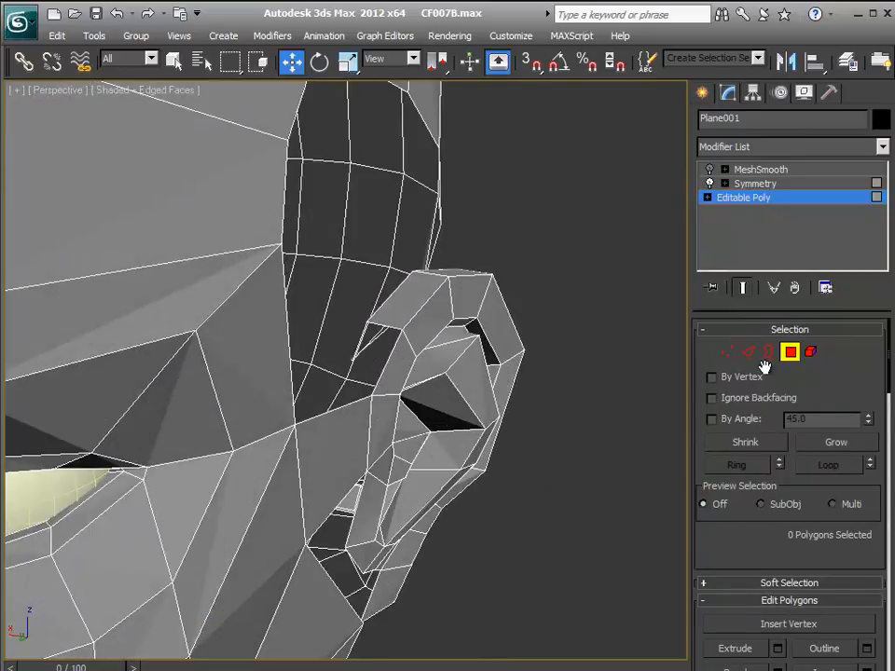
key(2)
click(404, 306)
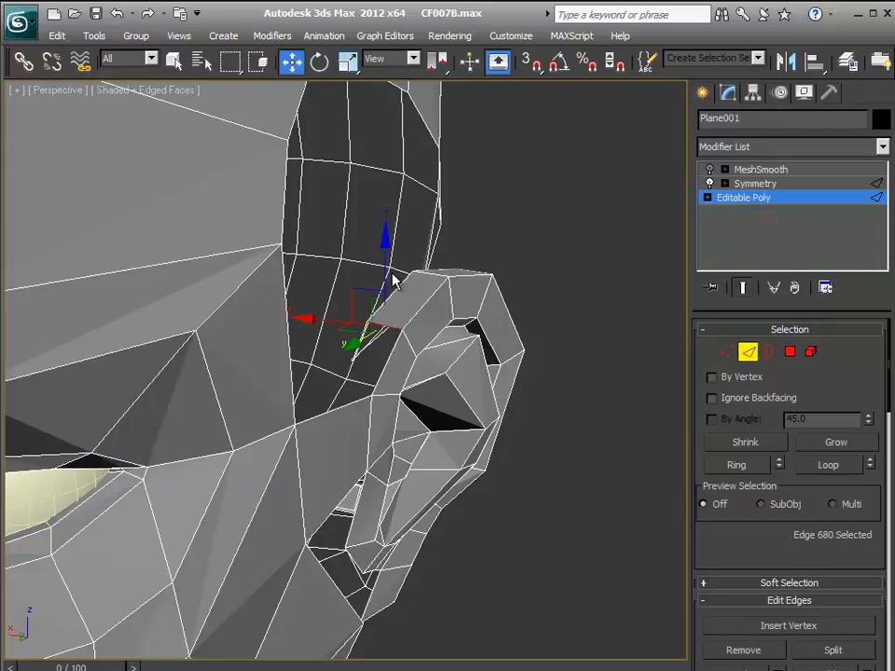
click(371, 292)
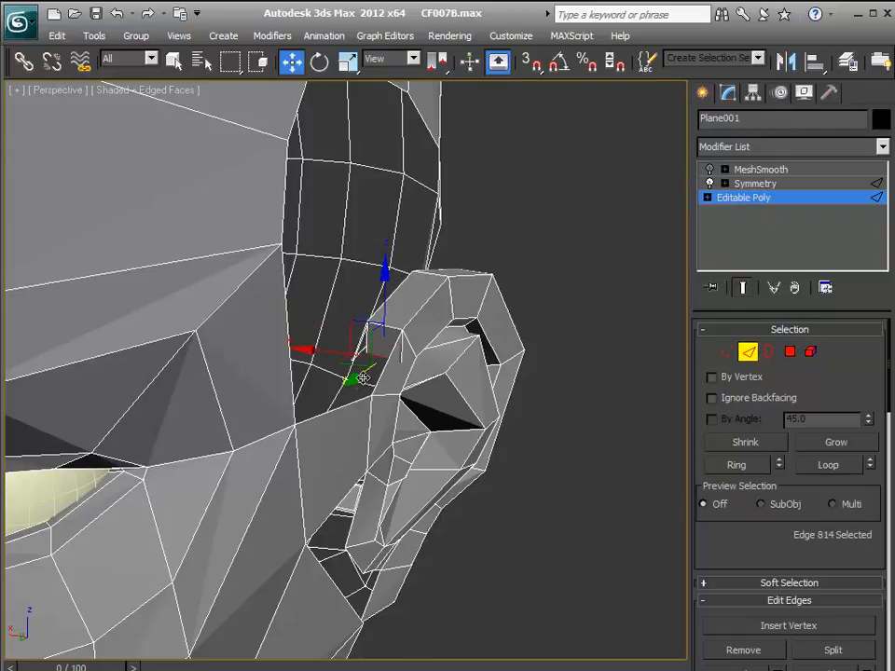
alt+middle_drag(341, 391, 386, 420)
click(655, 411)
- Target-weld the loose vertices on the ear's inner front rim beside the temple opening
click(727, 352)
drag(775, 535, 761, 469)
click(842, 594)
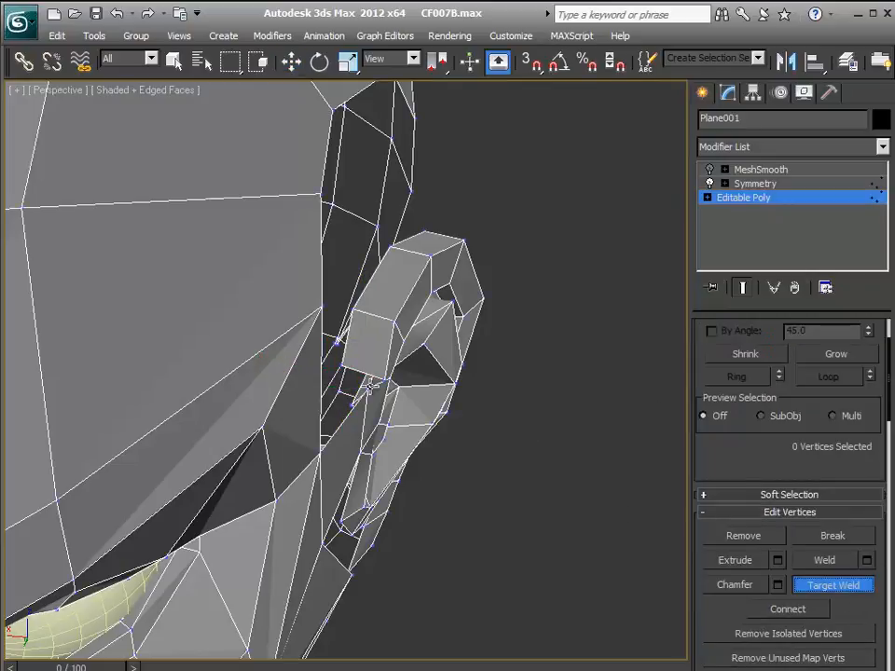
alt+middle_drag(360, 381, 354, 384)
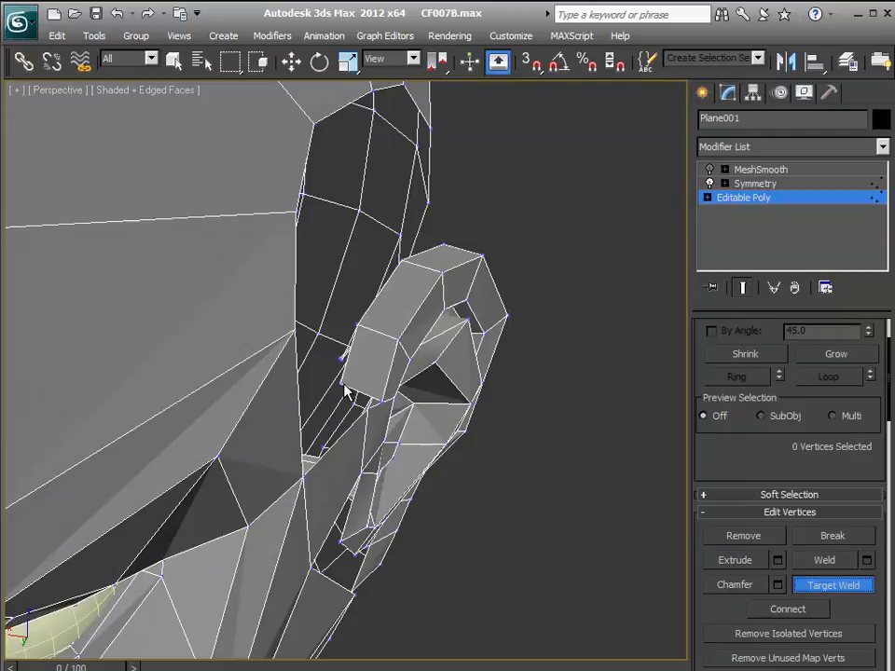
click(340, 358)
alt+middle_drag(394, 418, 419, 485)
click(369, 404)
scroll(398, 406, down, 4)
click(850, 591)
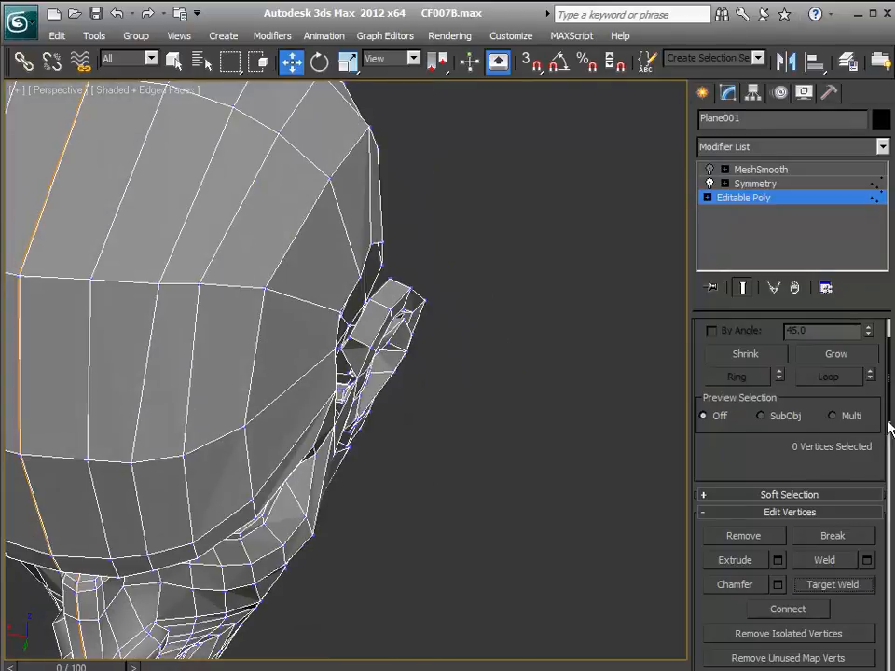
- Bridge the ear's front rim edge to the front edge of the temple opening, directly above the existing bridge
drag(890, 431, 889, 359)
click(350, 358)
alt+middle_drag(351, 358, 366, 385)
scroll(376, 384, up, 3)
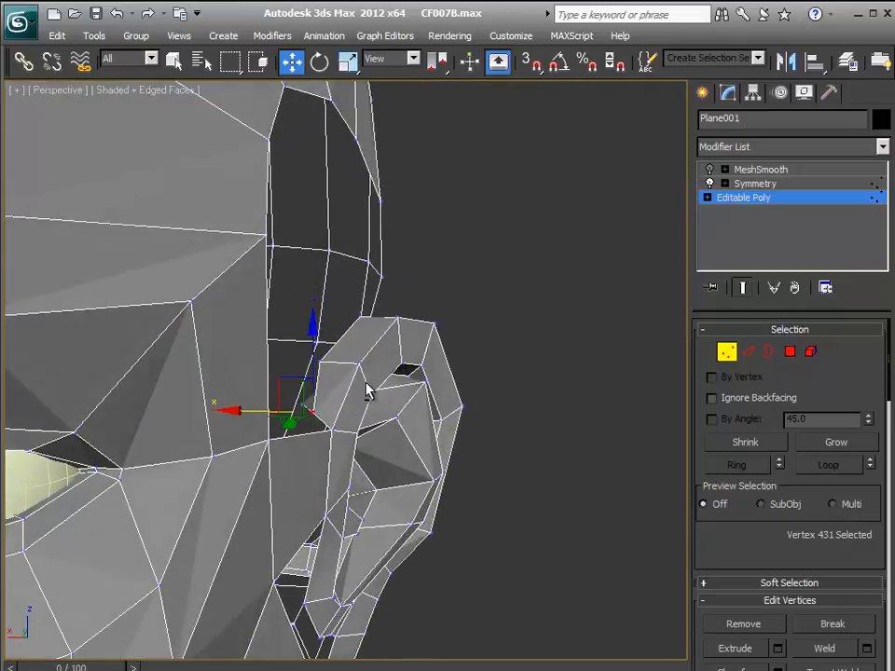
alt+middle_drag(313, 345, 362, 382)
scroll(291, 399, up, 3)
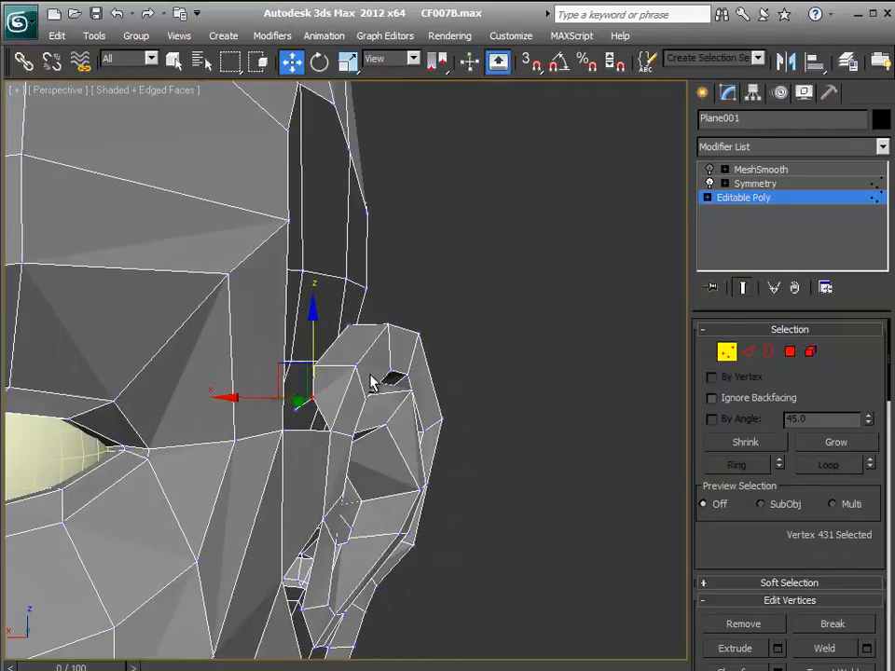
key(2)
click(314, 413)
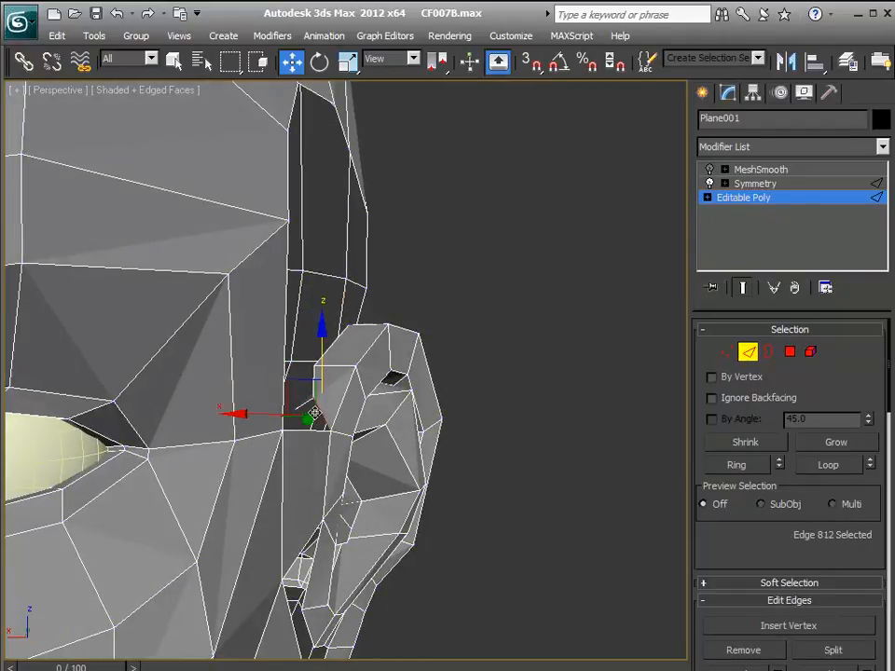
ctrl+click(285, 345)
alt+middle_drag(285, 345, 334, 436)
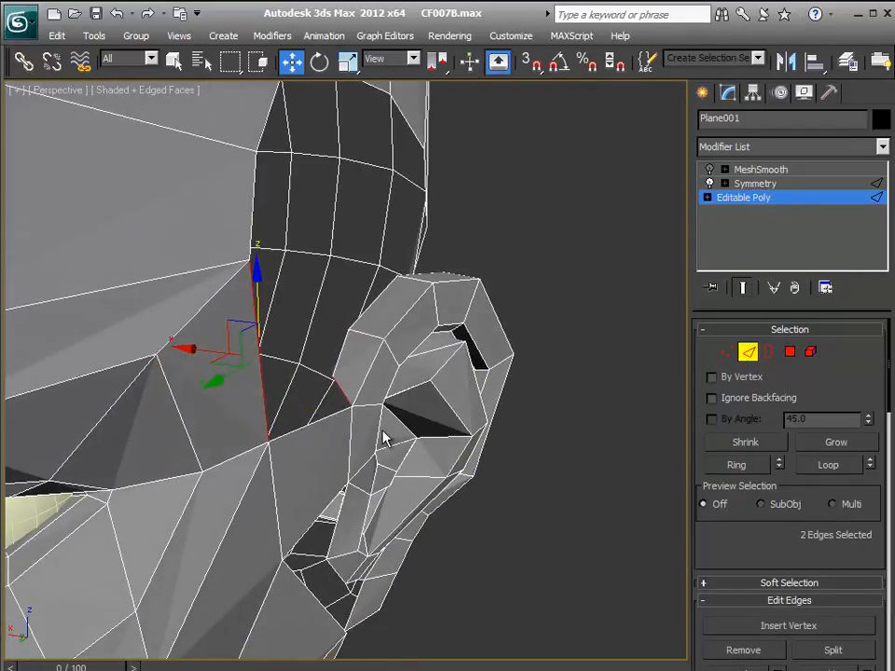
drag(735, 535, 739, 426)
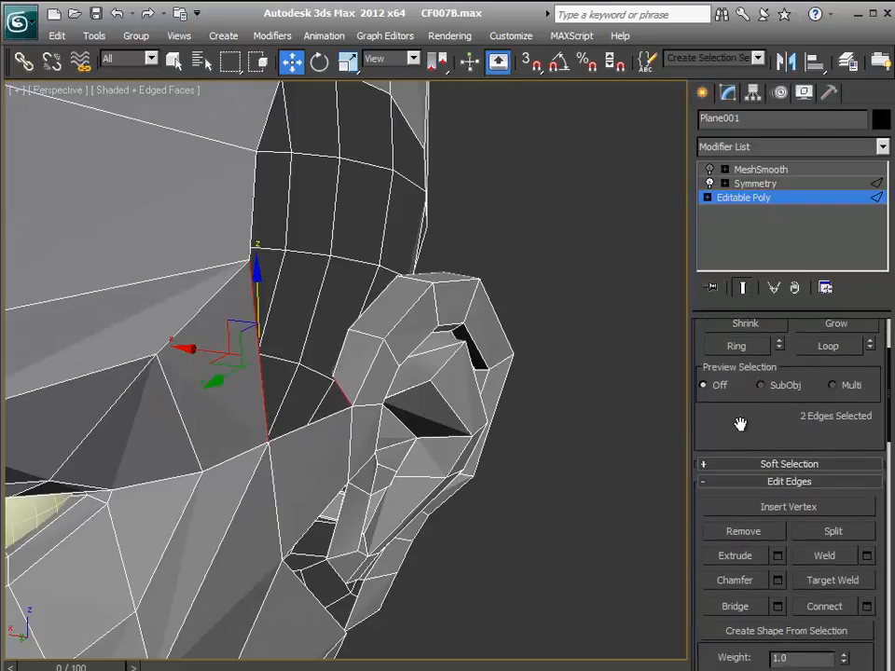
click(733, 607)
- Inspect the new bridge polygon and the gap between the ear and the temple from several angles
click(570, 526)
alt+middle_drag(570, 526, 484, 516)
scroll(532, 488, down, 4)
scroll(504, 467, up, 4)
alt+middle_drag(434, 350, 406, 368)
click(401, 354)
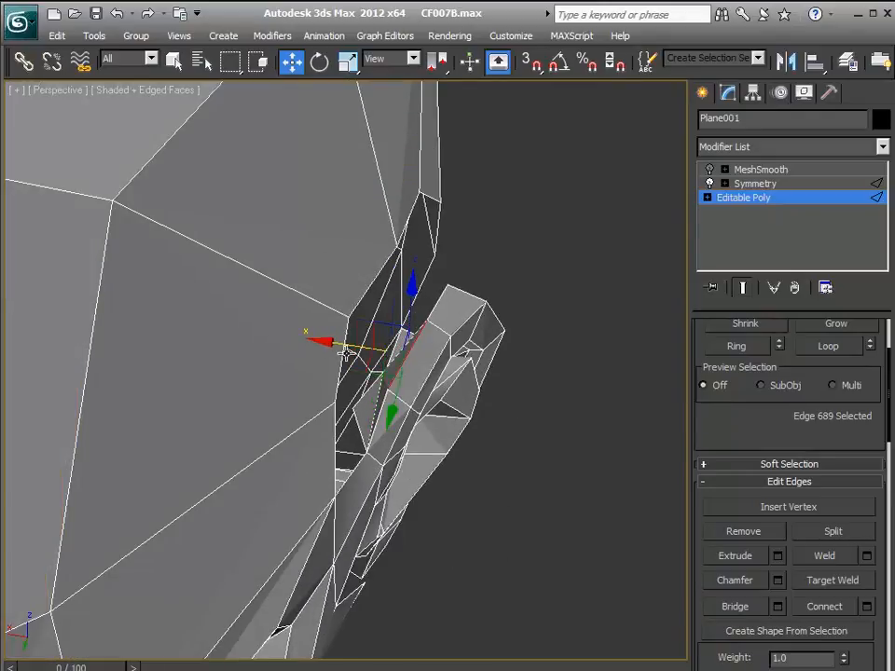
click(522, 475)
alt+middle_drag(522, 476, 605, 455)
scroll(737, 424, up, 3)
- Move the inner corner vertex of the ear beside the new bridge and check its position from inside the head
click(719, 353)
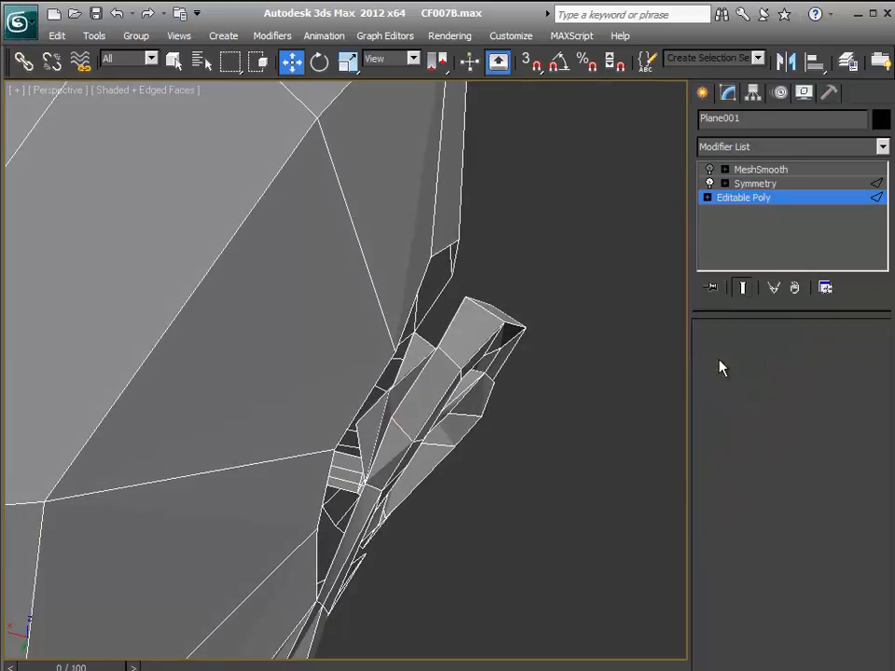
click(354, 424)
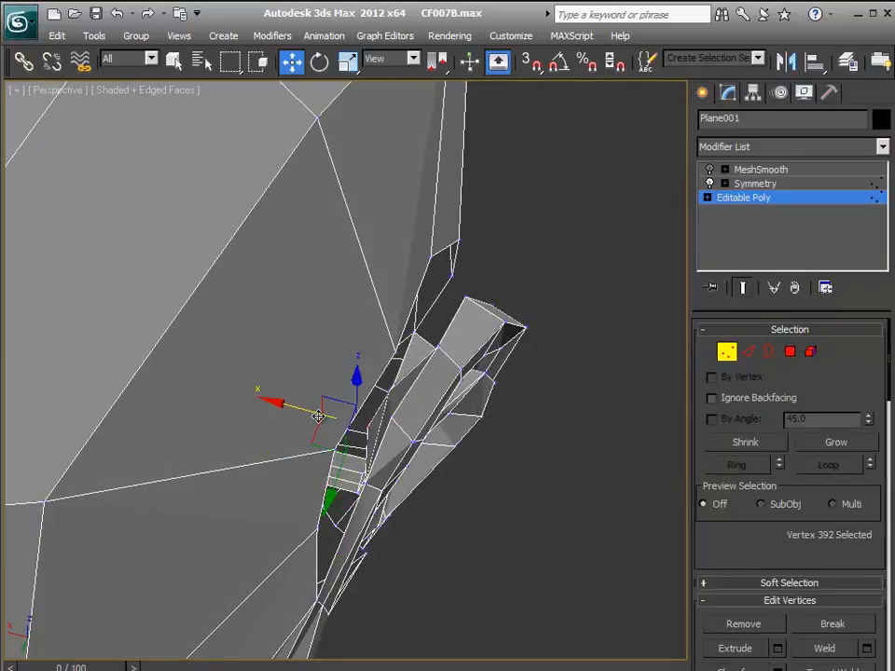
alt+middle_drag(312, 413, 536, 425)
alt+middle_drag(422, 407, 476, 538)
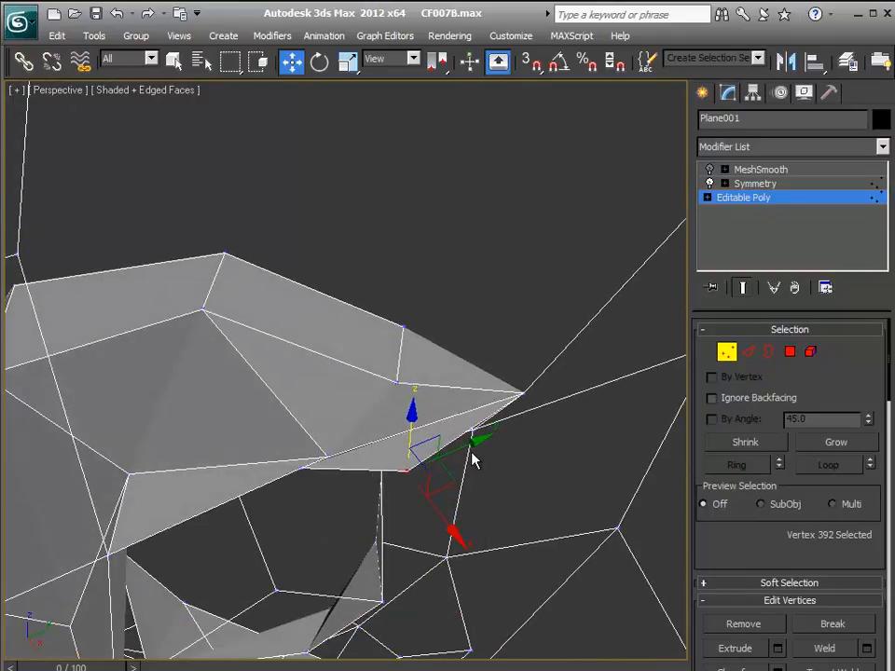
alt+middle_drag(550, 421, 414, 392)
- Shift the neighbouring vertex on the ear's inner edge along Y and X to even out the adjoining faces
click(396, 376)
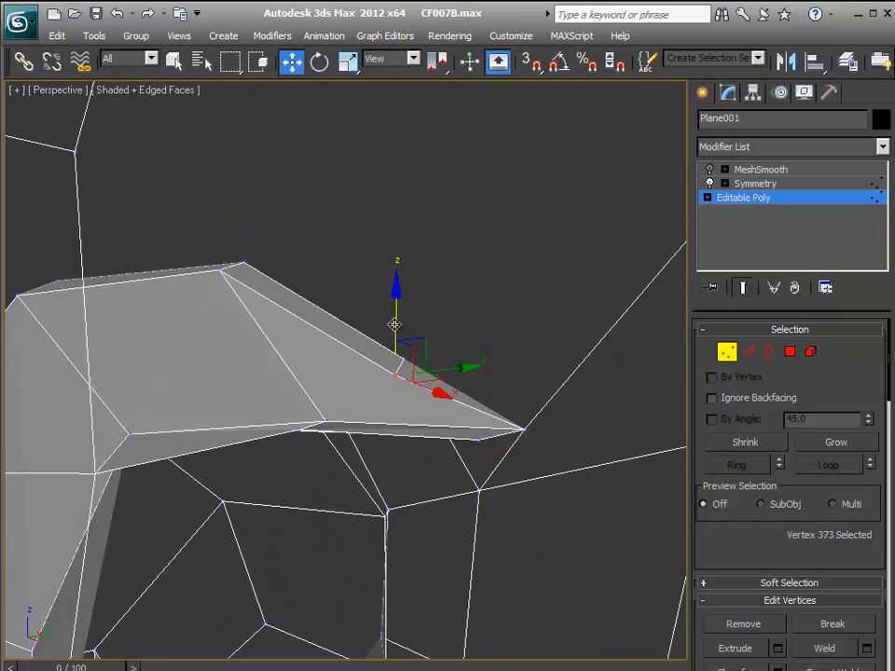
alt+middle_drag(394, 304, 394, 436)
click(332, 439)
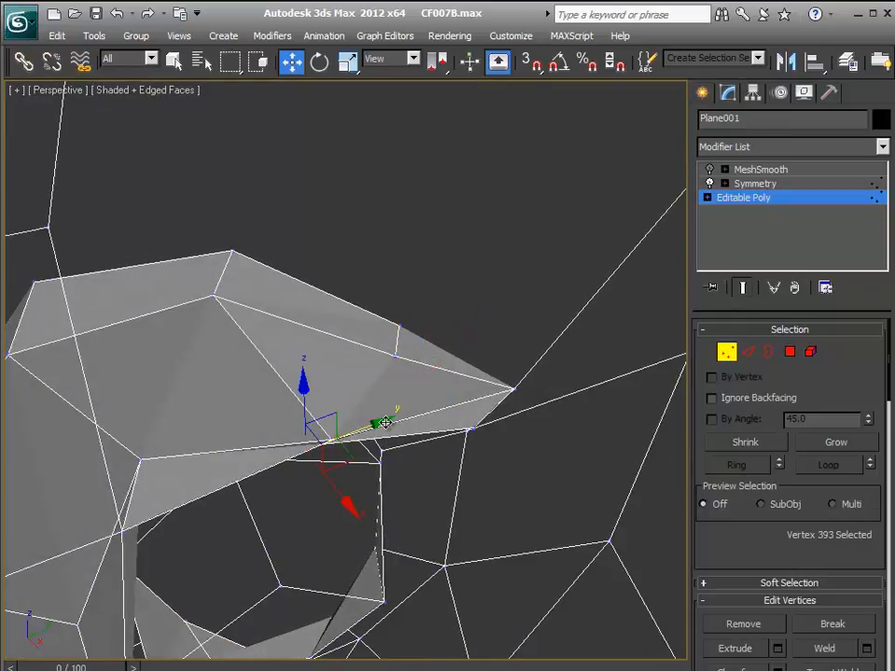
drag(384, 424, 386, 423)
drag(355, 480, 366, 492)
alt+middle_drag(370, 491, 479, 468)
alt+middle_drag(397, 458, 363, 459)
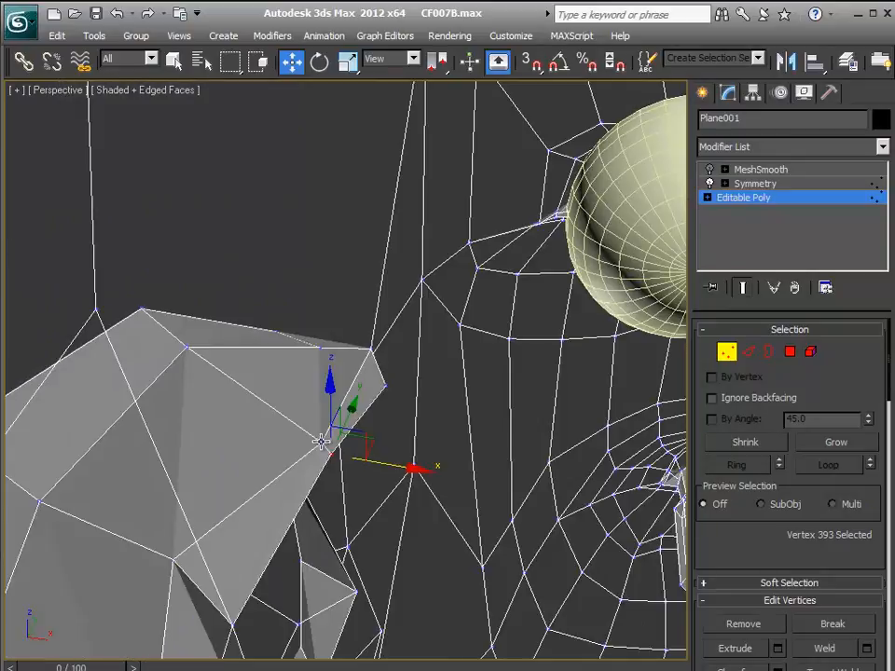
- Reposition the remaining vertices on the ear's inner side near the temple bridge, then clear the selection
ctrl+click(321, 442)
click(320, 441)
drag(385, 451, 407, 413)
click(375, 368)
ctrl+click(334, 449)
click(392, 362)
click(359, 365)
drag(403, 370, 382, 370)
alt+middle_drag(360, 457, 522, 447)
scroll(380, 464, down, 4)
click(579, 558)
- Nudge a vertex behind the ear vertically and sideways, and clear the selection
alt+middle_drag(499, 514, 247, 317)
click(246, 247)
drag(245, 292, 247, 280)
drag(313, 241, 308, 241)
click(156, 206)
alt+middle_drag(156, 206, 249, 465)
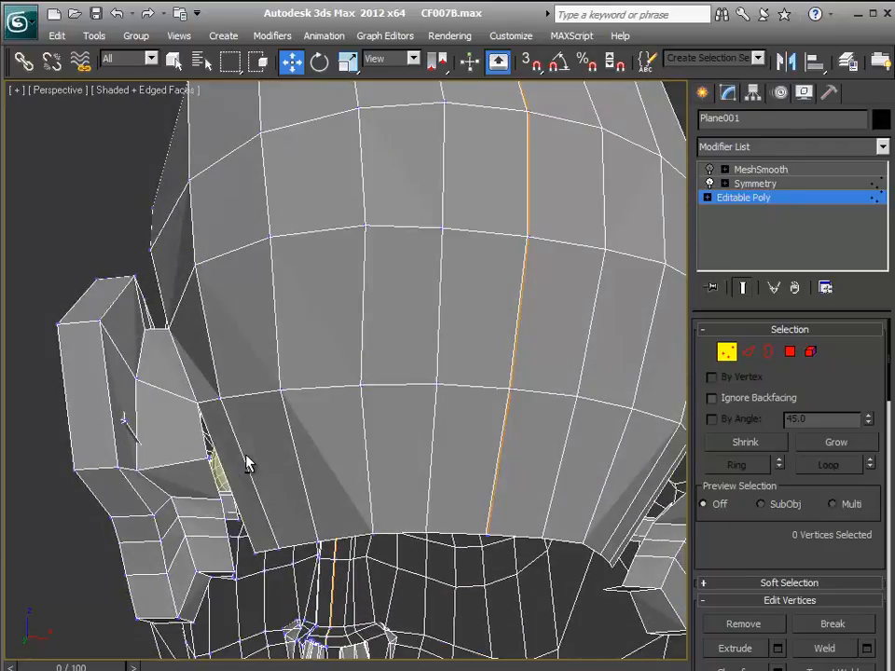
- Shift the lower inner vertex at the back of the ear slightly toward the head along X
click(220, 501)
alt+middle_drag(220, 501, 160, 520)
click(139, 499)
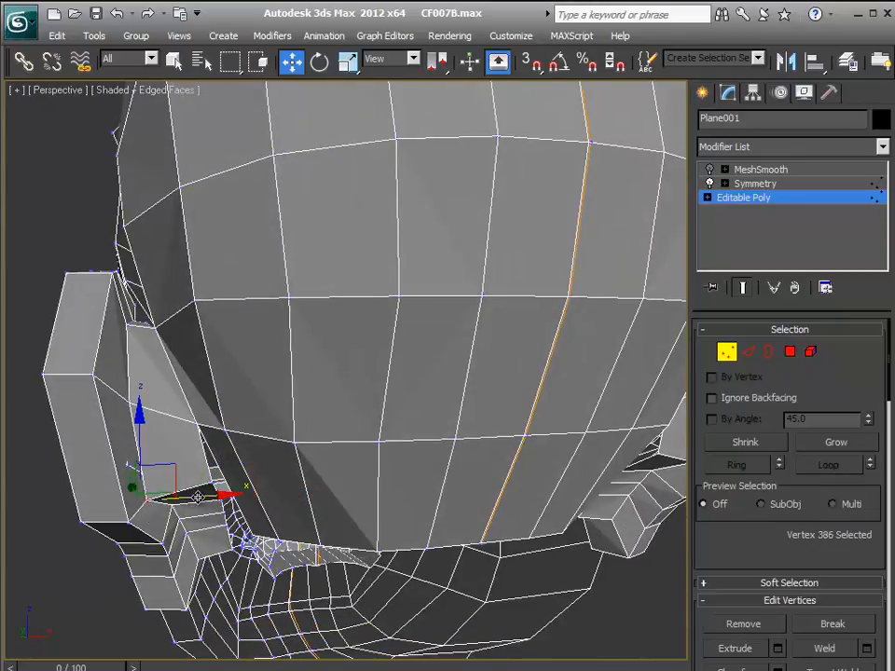
click(176, 526)
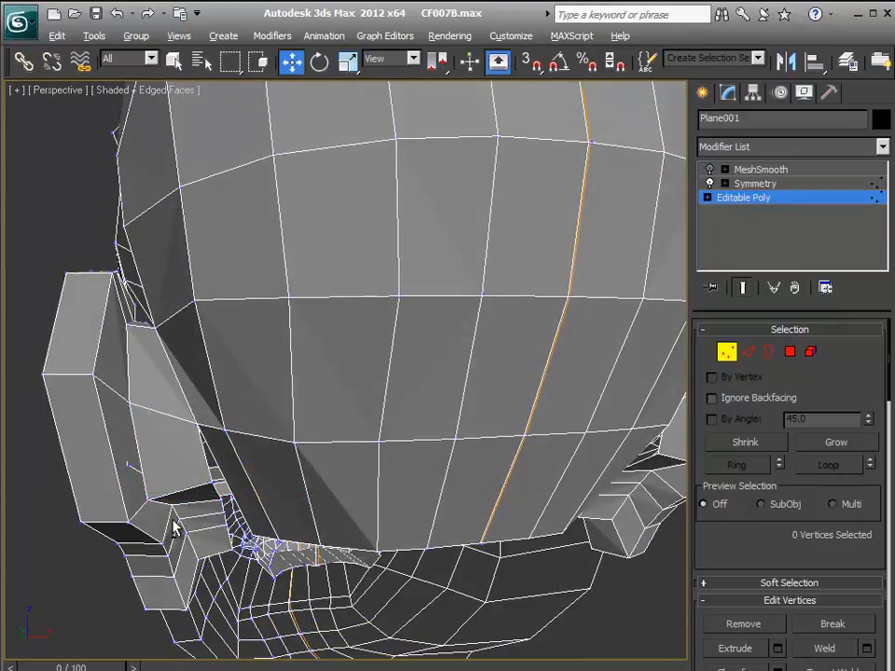
alt+middle_drag(176, 526, 172, 501)
alt+middle_drag(248, 500, 261, 486)
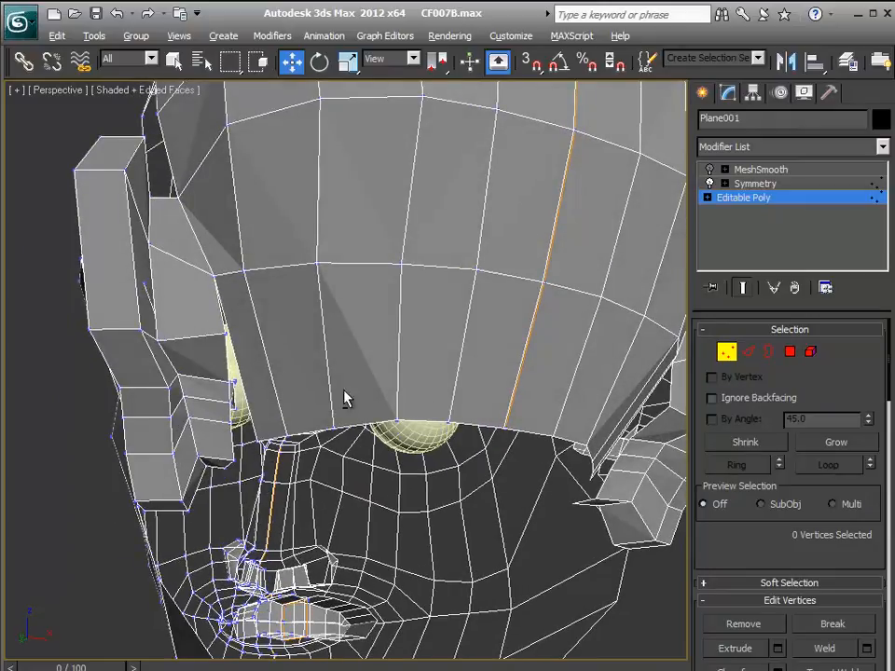
alt+middle_drag(288, 382, 352, 430)
- Select the ring of vertical edges in the lowest row at the back of the head and connect them with a new loop
click(748, 352)
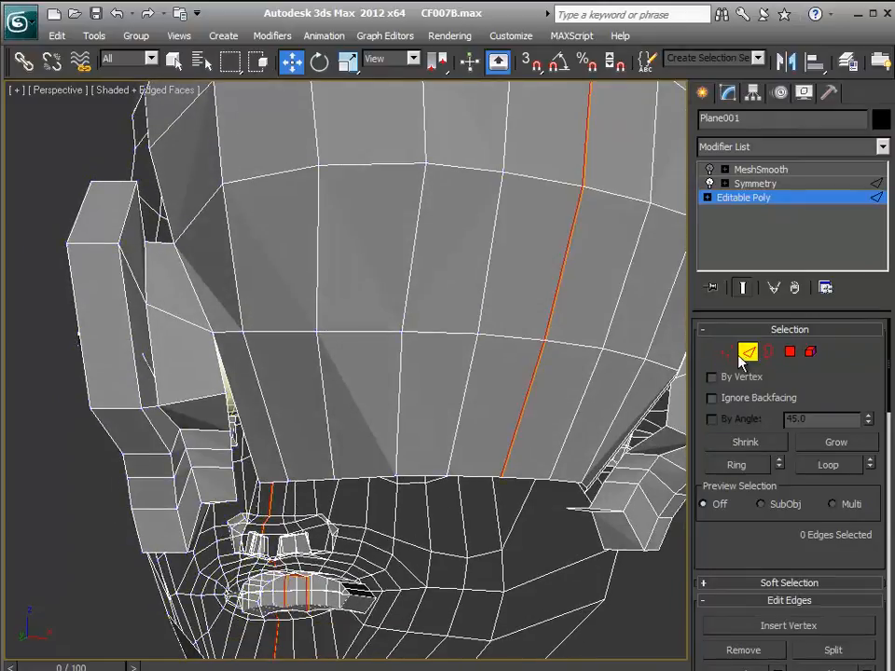
click(466, 384)
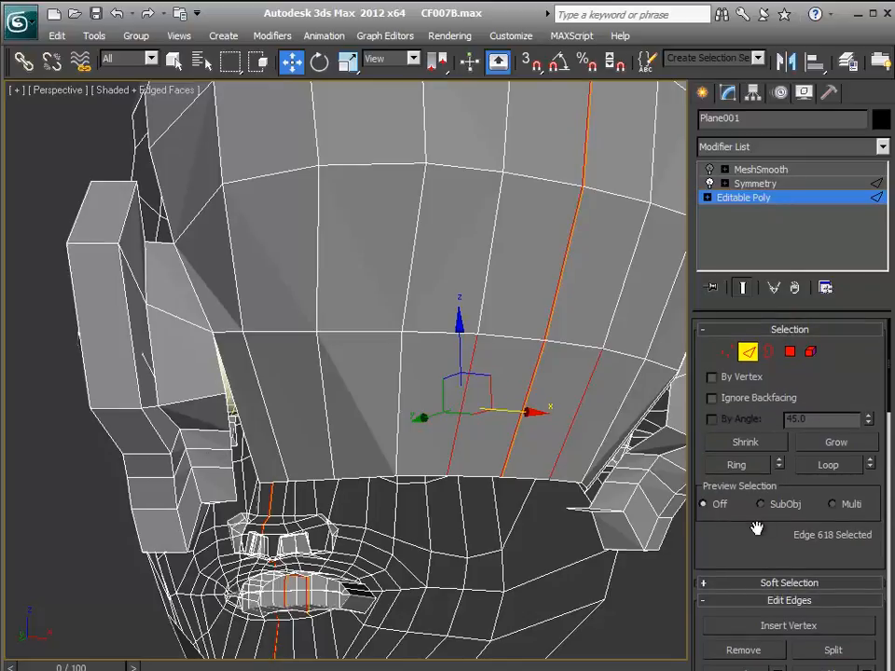
click(763, 465)
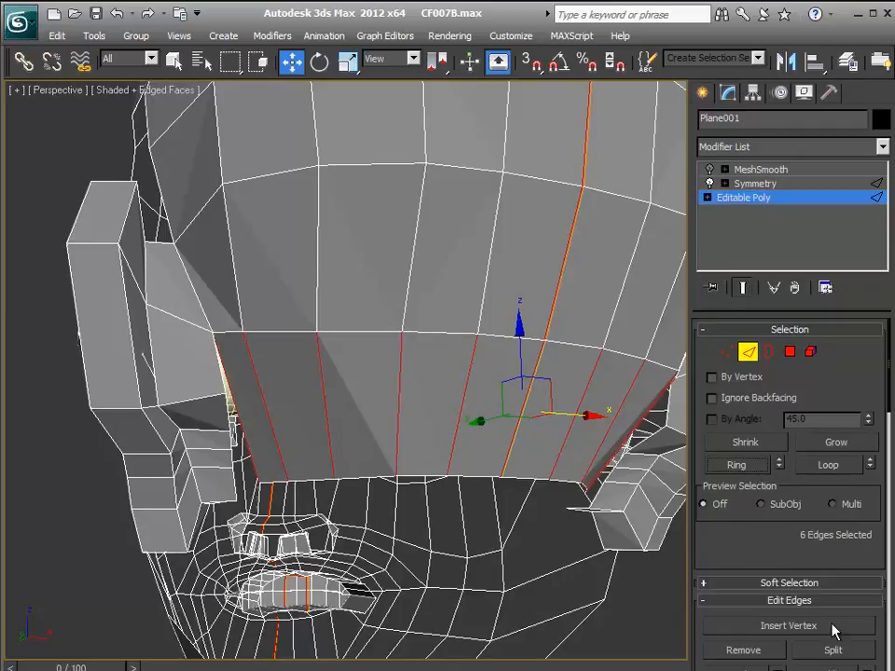
drag(763, 536, 763, 422)
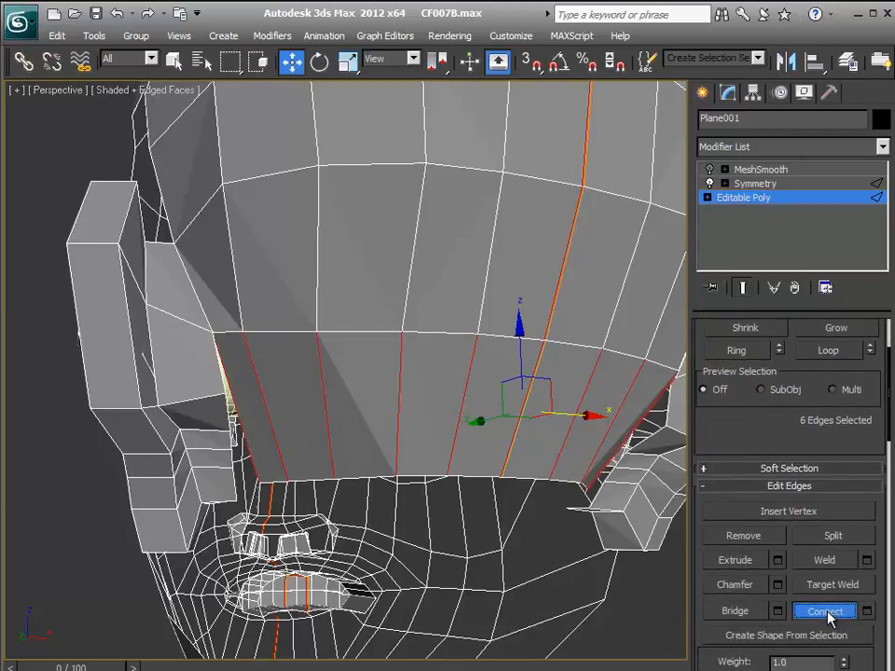
click(826, 613)
- Connect the edge ring below the new loop at the back of the head to add a second horizontal loop
click(453, 440)
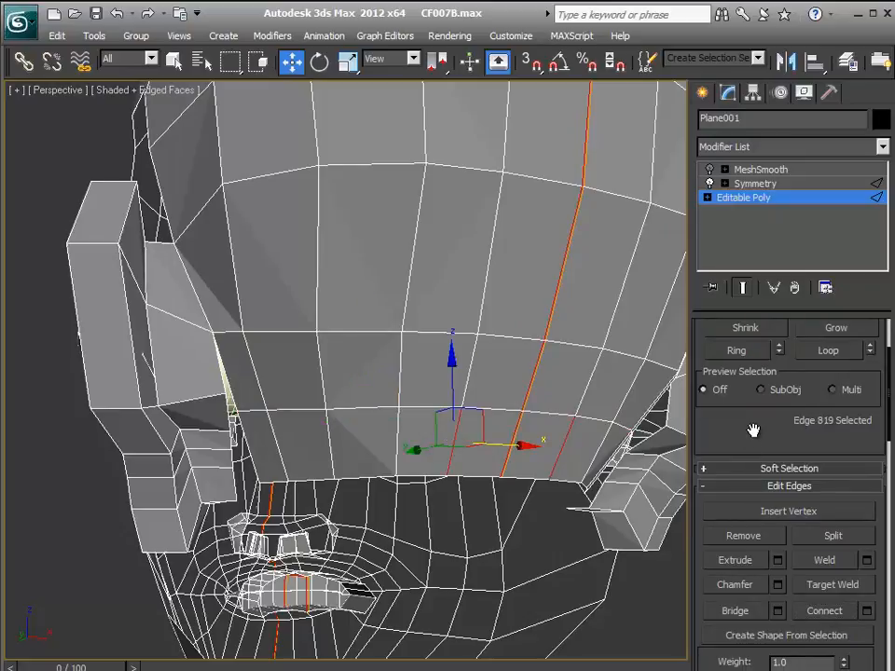
click(736, 351)
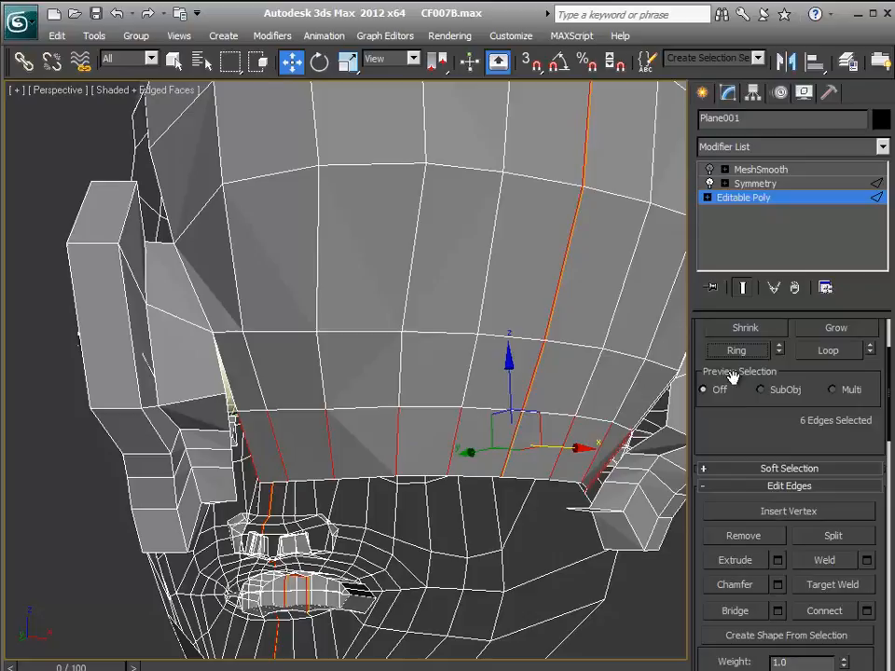
click(823, 612)
click(598, 509)
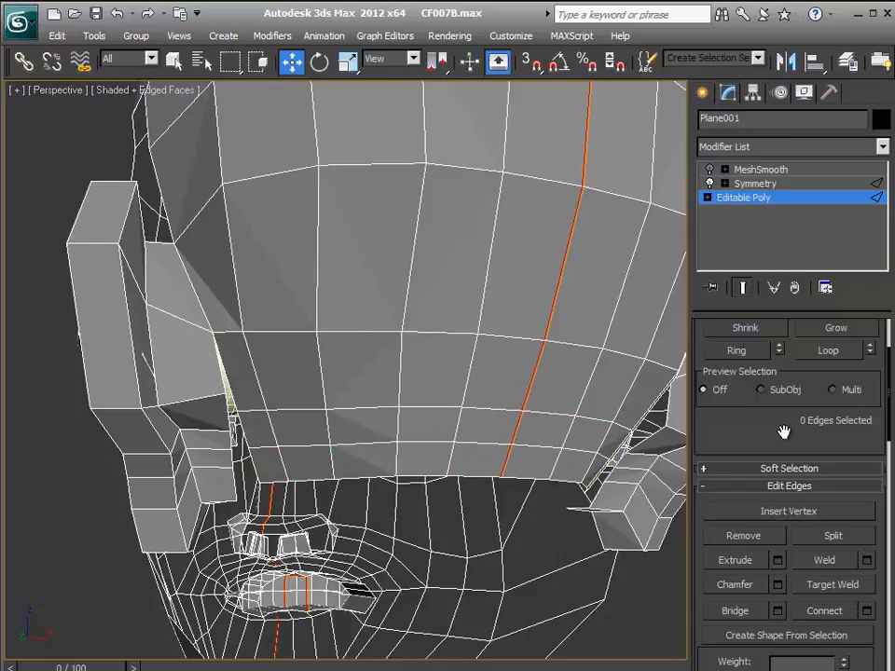
- Target-weld the side vertices at the back of the head to the matching vertices behind the ear
alt+middle_drag(433, 445, 322, 447)
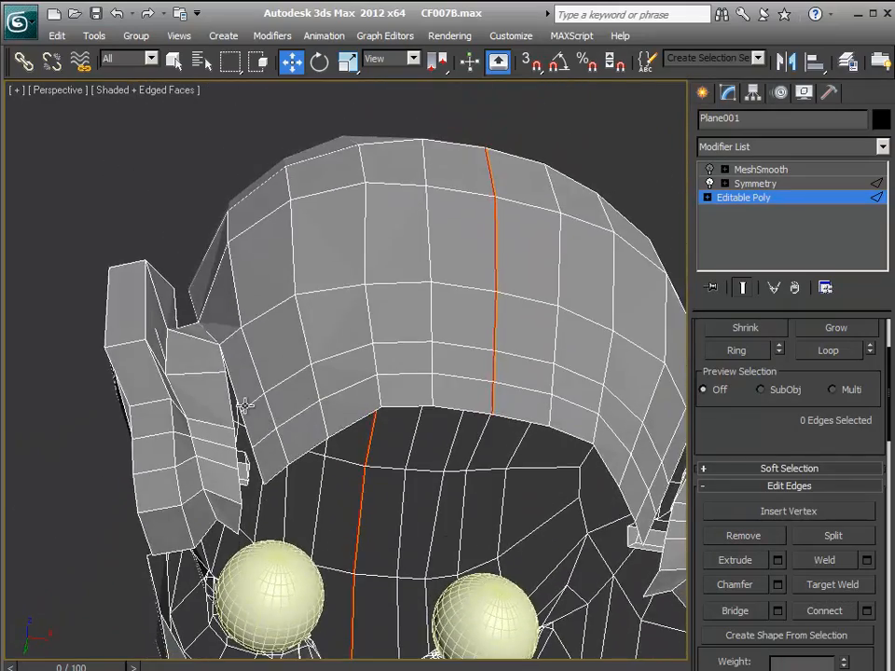
drag(715, 436, 686, 483)
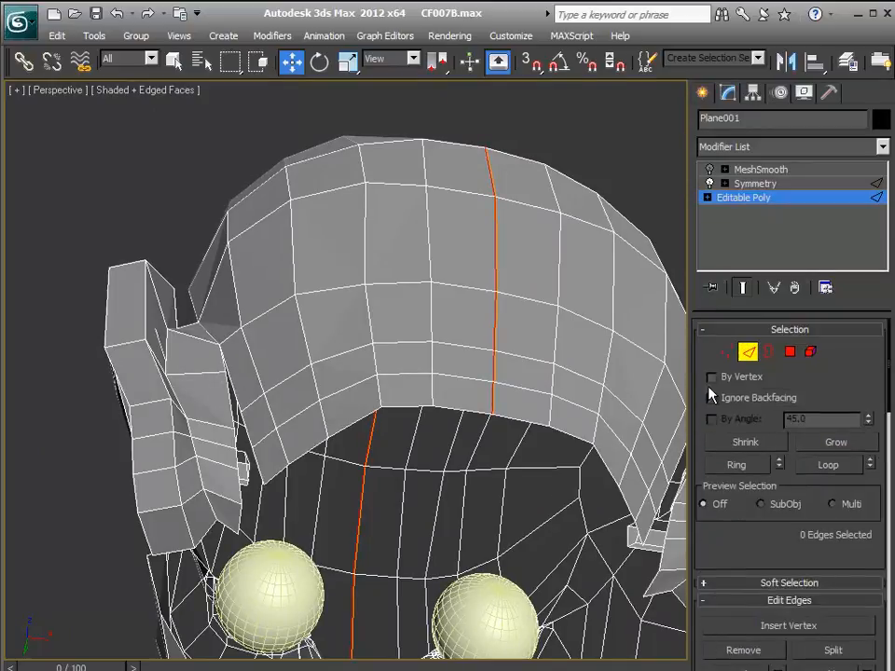
click(725, 351)
drag(736, 536, 705, 280)
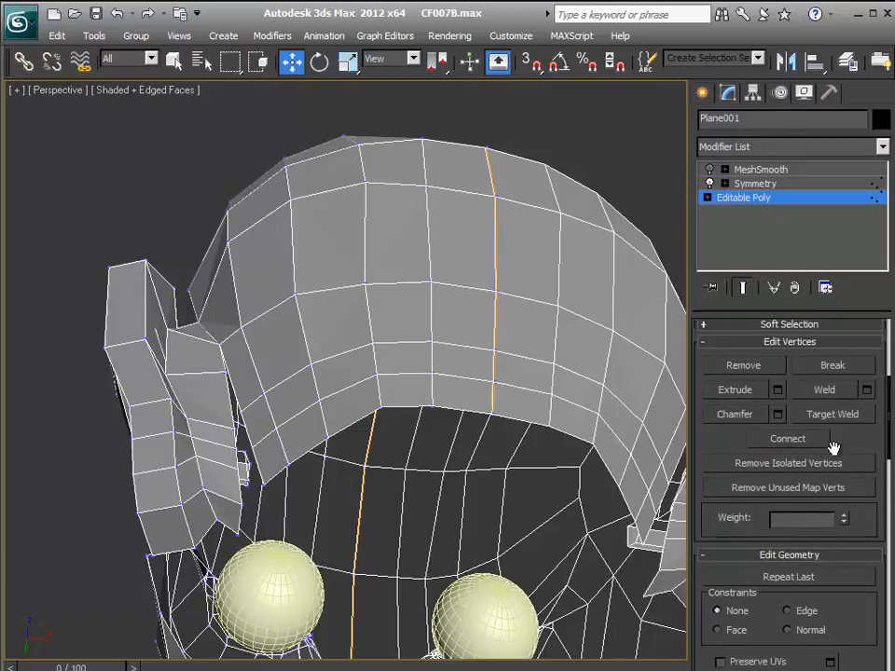
click(835, 417)
alt+middle_drag(340, 430, 309, 516)
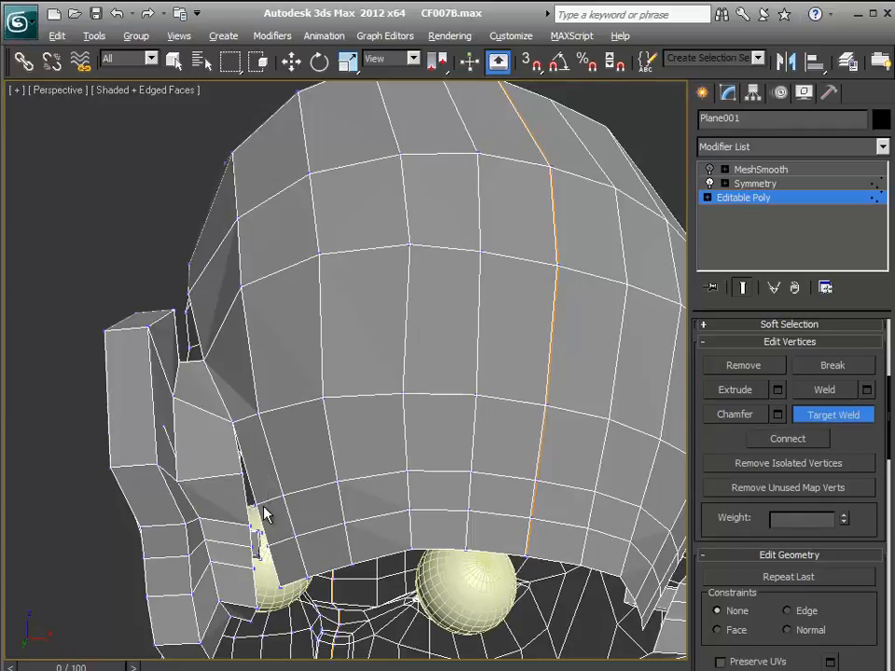
alt+middle_drag(254, 496, 266, 487)
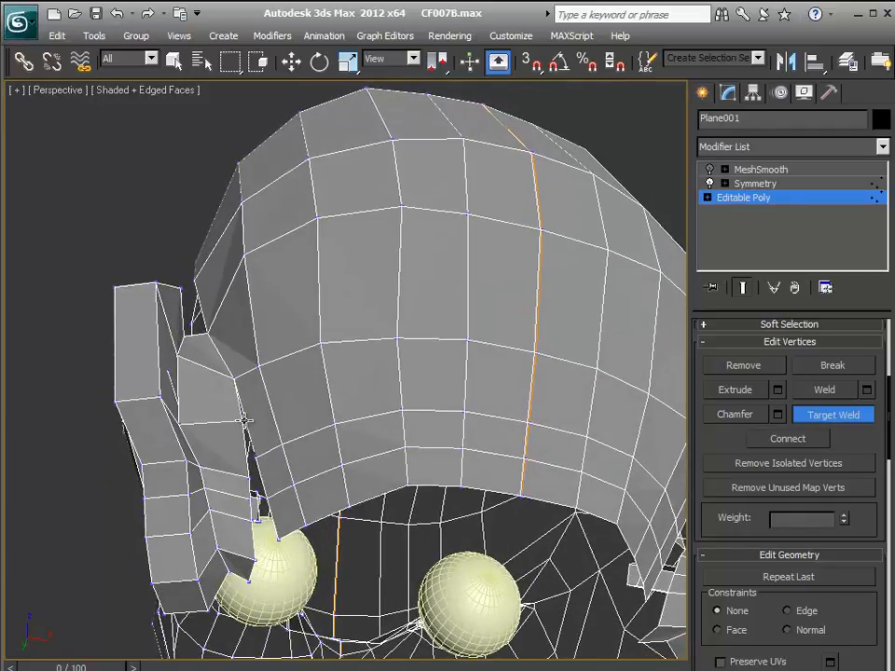
alt+middle_drag(254, 436, 319, 519)
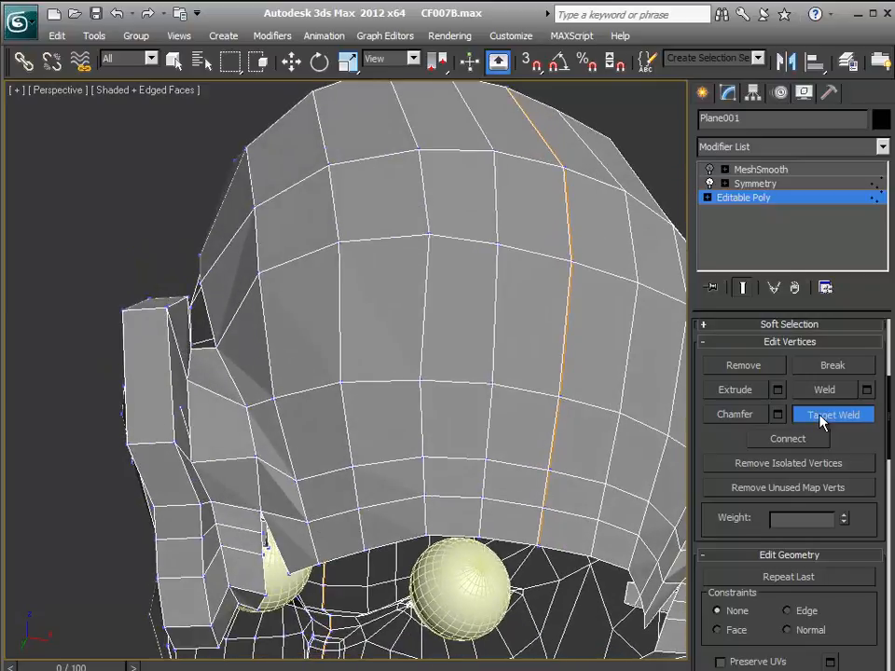
key(w)
- Select the ring of vertical edges in the lowest row at the back of the head and connect them with another horizontal loop
scroll(821, 425, up, 5)
scroll(770, 494, up, 2)
click(752, 352)
click(314, 543)
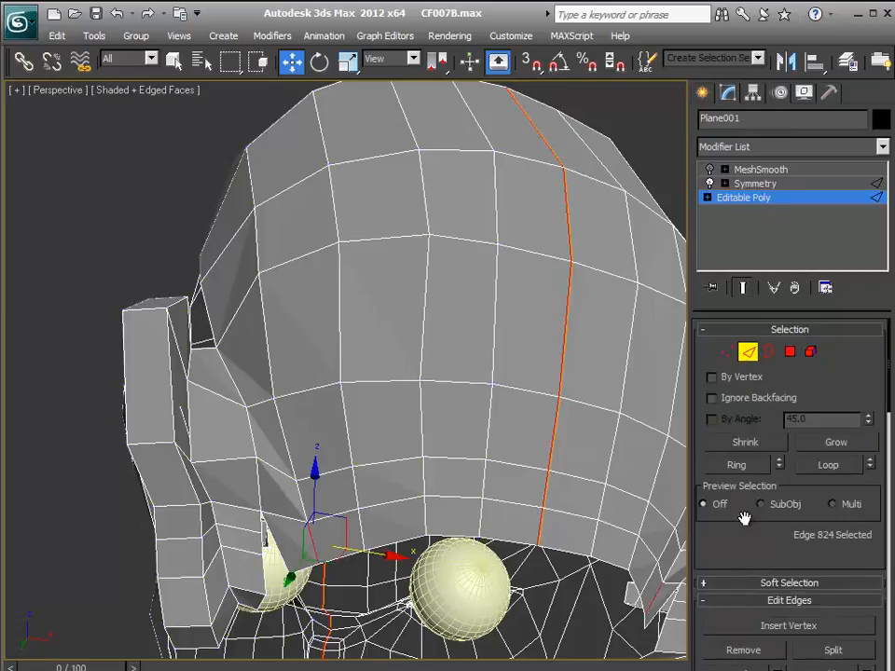
click(750, 467)
scroll(791, 583, down, 2)
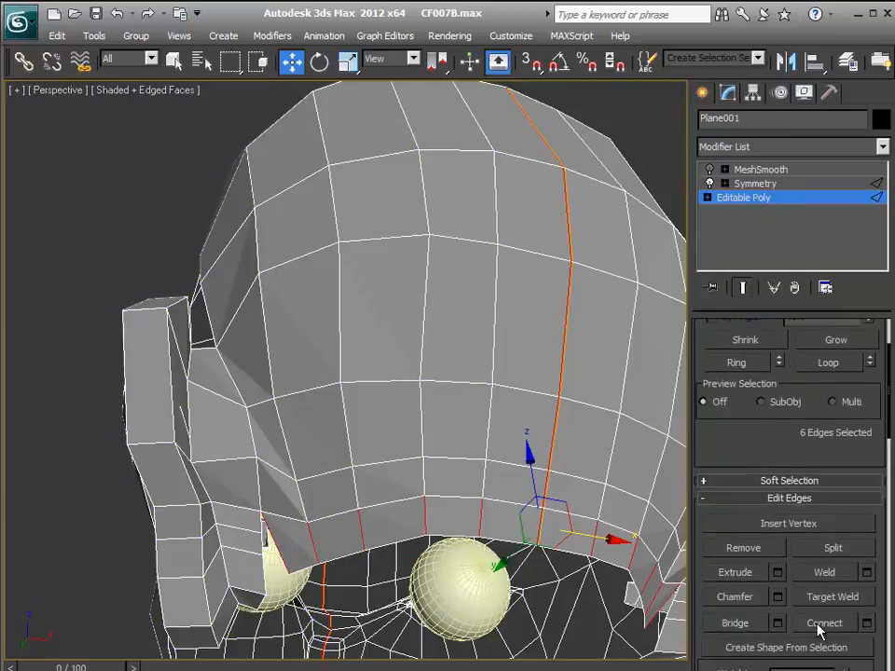
click(814, 623)
drag(725, 456, 704, 562)
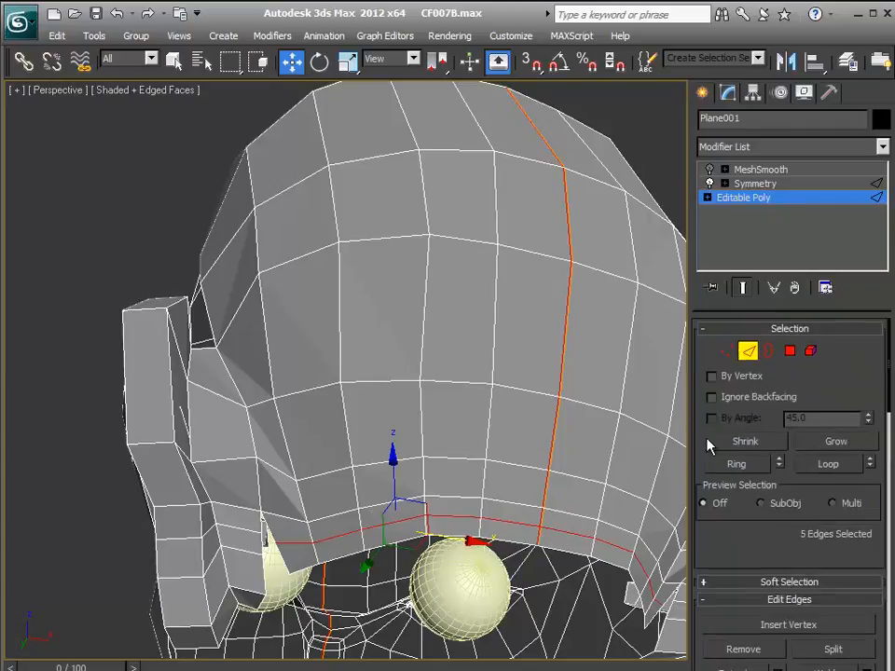
- Target-weld the side vertices of the newest back-of-head rows to the matching vertices behind the ear
click(727, 351)
scroll(754, 498, down, 5)
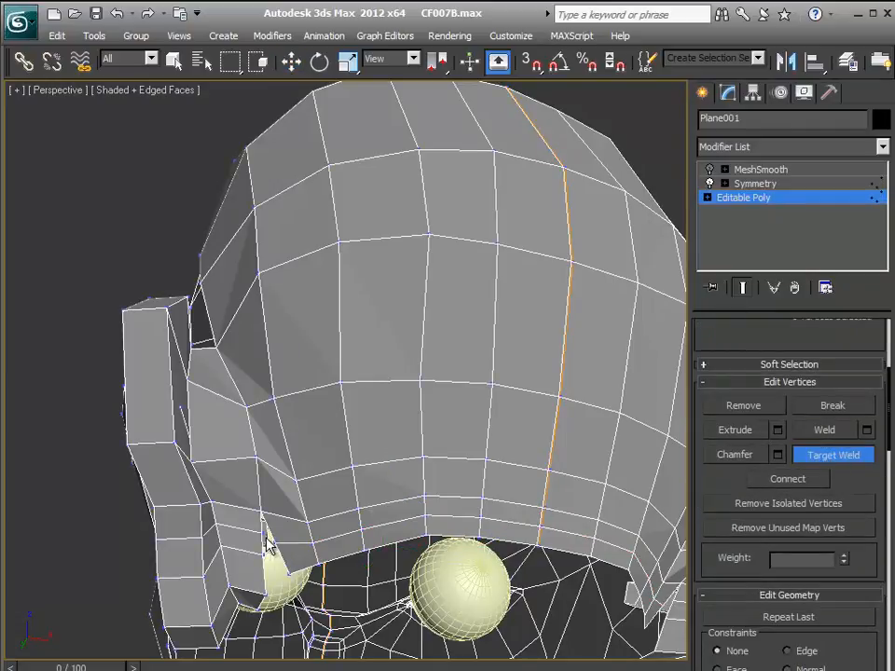
alt+middle_drag(305, 580, 297, 552)
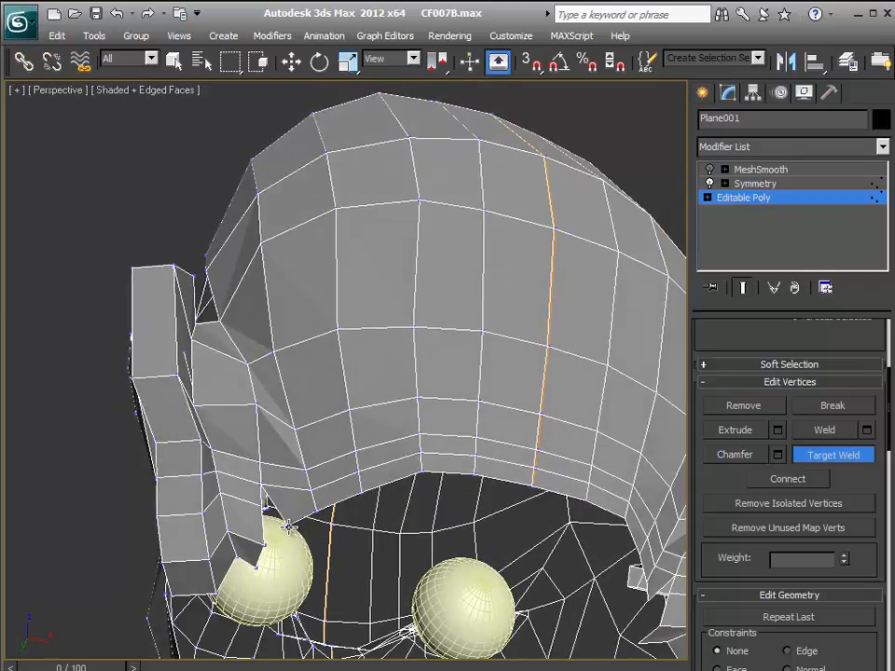
alt+middle_drag(263, 508, 551, 487)
click(840, 462)
drag(858, 490, 853, 660)
drag(739, 479, 750, 577)
- Reposition individual vertices along the seam between the back of the head and the ear to even out the edge flow
alt+middle_drag(519, 464, 280, 477)
drag(269, 471, 257, 463)
alt+middle_drag(257, 463, 336, 522)
click(379, 579)
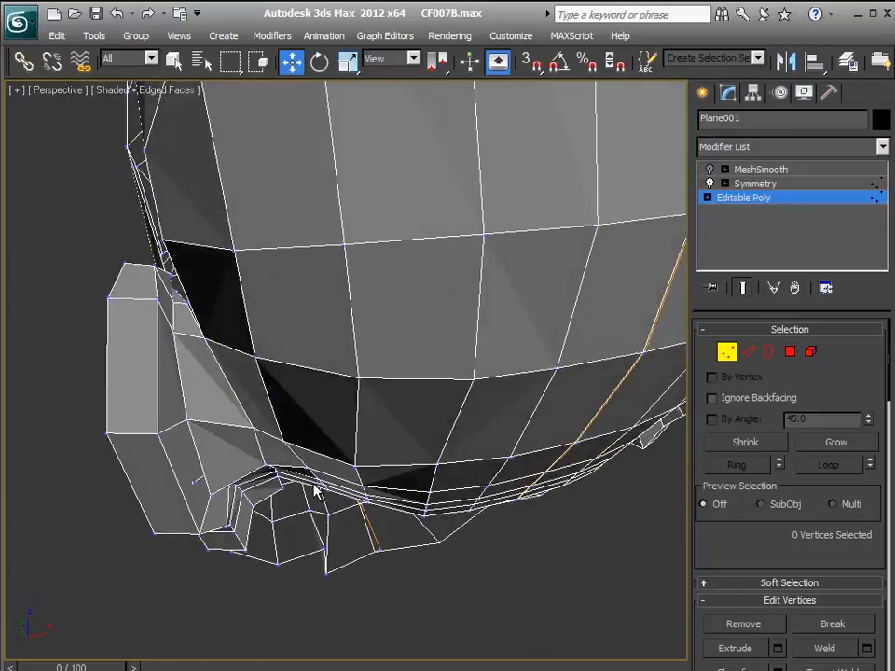
mouse_move(334, 426)
alt+middle_down()
mouse_move(316, 386)
mouse_move(322, 431)
alt+middle_up()
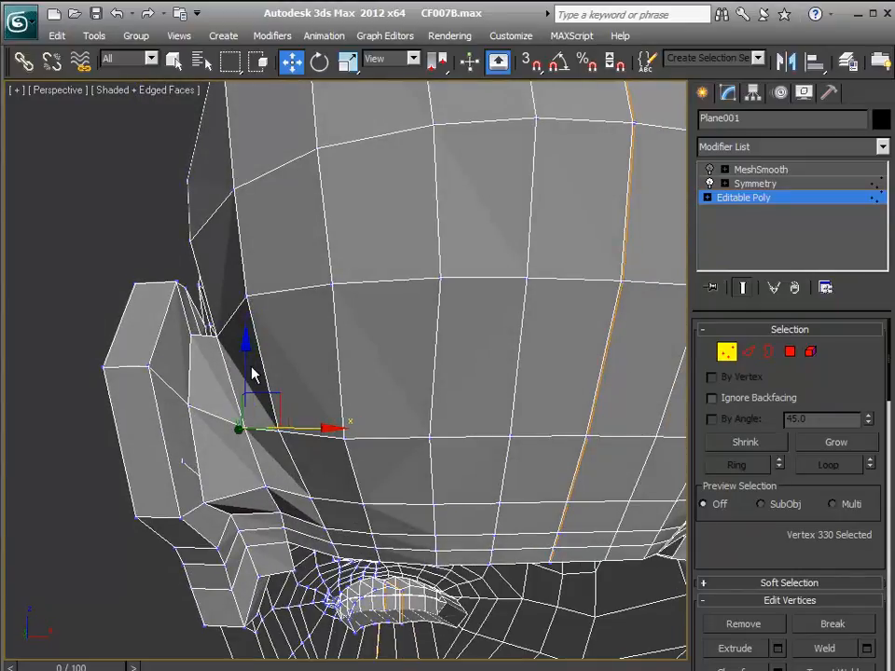
alt+middle_drag(245, 351, 287, 407)
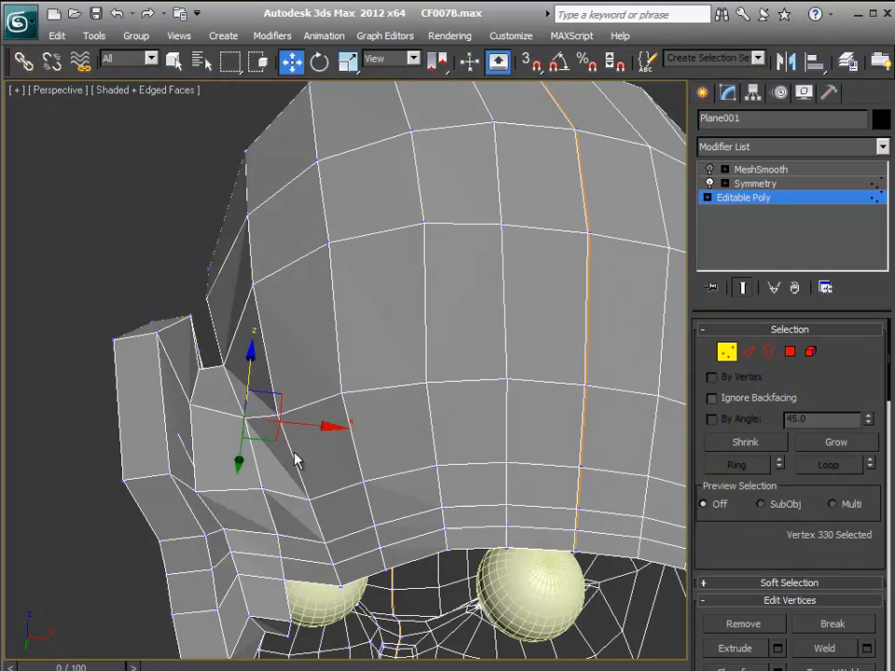
click(262, 487)
alt+middle_drag(307, 494, 289, 437)
- Select the three lowest seam vertices behind the ear and adjust their position along X and Z
click(259, 439)
ctrl+click(256, 456)
ctrl+click(257, 476)
alt+middle_drag(285, 479, 346, 514)
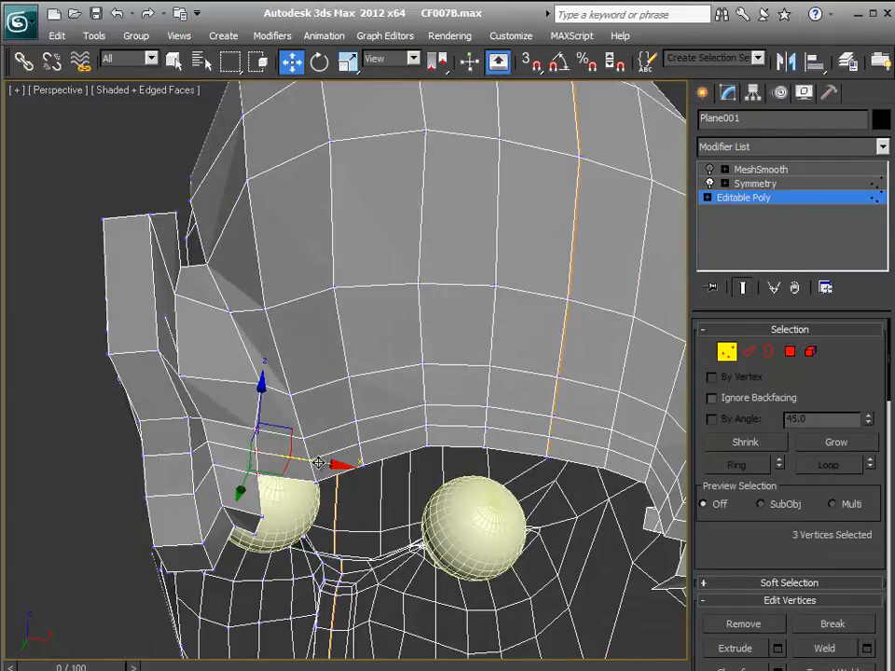
alt+middle_drag(321, 465, 386, 515)
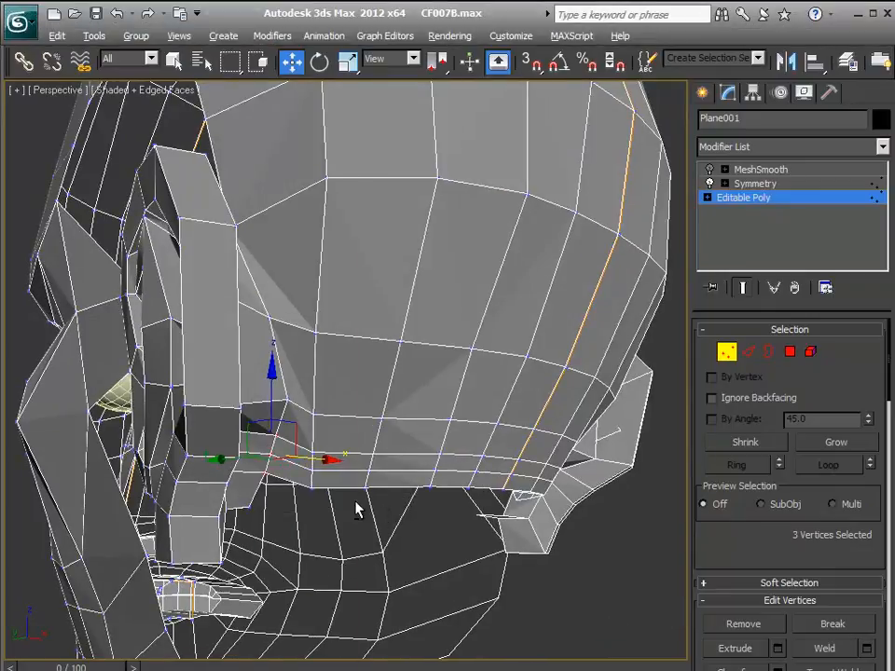
alt+middle_drag(355, 509, 331, 518)
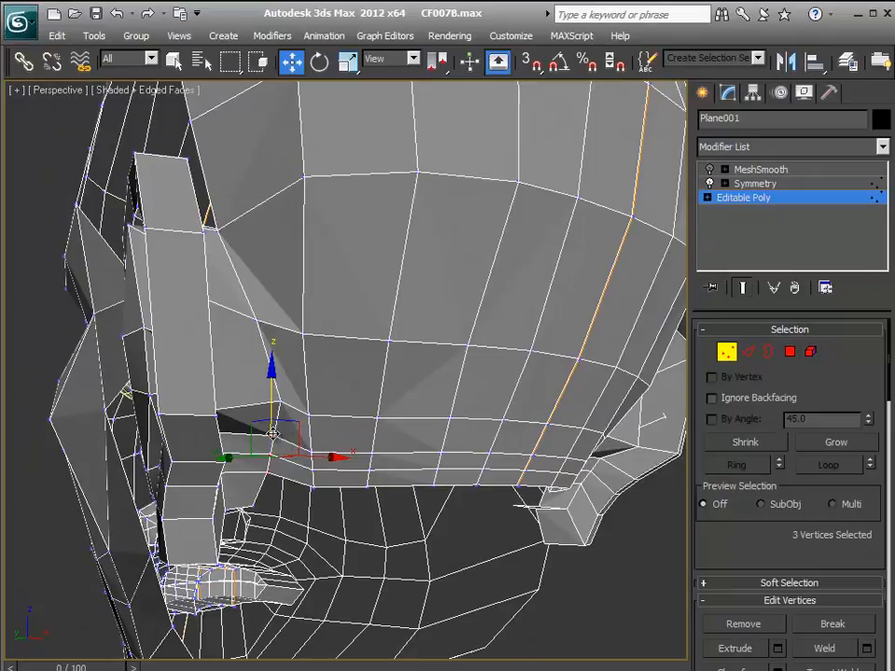
alt+middle_drag(333, 427, 378, 462)
click(596, 562)
- Bridge the outermost bottom edge at the back of the head to the facing edge at the rear of the jaw
alt+middle_drag(497, 527, 494, 417)
scroll(525, 539, down, 4)
scroll(435, 414, up, 5)
middle_drag(438, 411, 377, 421)
alt+middle_drag(248, 460, 317, 333)
click(748, 352)
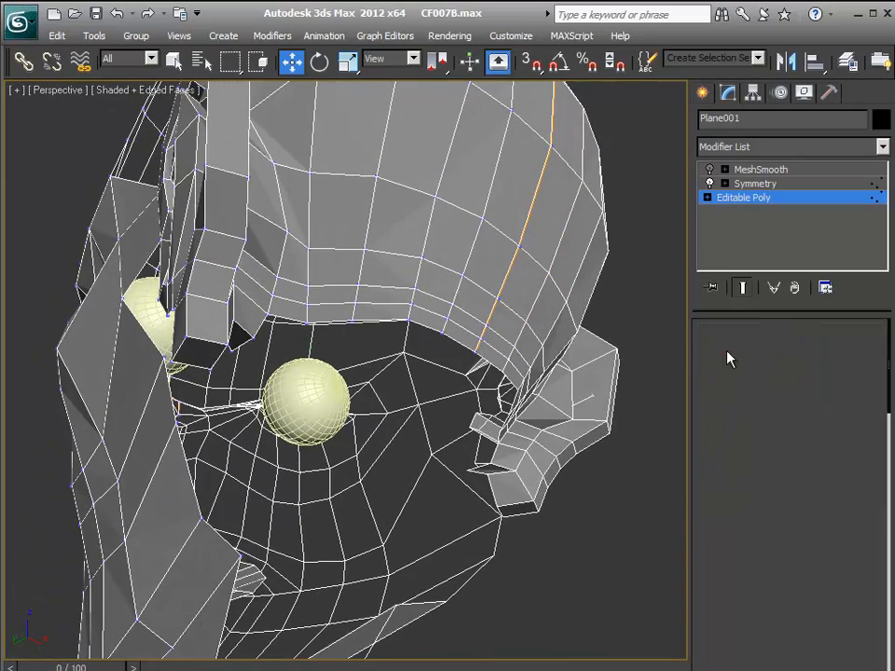
click(292, 323)
ctrl+click(215, 531)
alt+middle_drag(348, 560, 345, 524)
drag(731, 551, 733, 454)
click(743, 602)
alt+middle_drag(519, 580, 504, 522)
click(609, 556)
- Connect the two long side edges of the bridge strip and move the new cross edge up toward the ear
alt+middle_drag(485, 574, 305, 404)
alt+middle_drag(328, 320, 249, 338)
scroll(404, 436, down, 3)
alt+middle_drag(404, 371, 493, 414)
alt+middle_drag(385, 395, 311, 358)
scroll(323, 360, up, 4)
click(203, 297)
mouse_move(226, 309)
alt+middle_down()
mouse_move(300, 366)
mouse_move(239, 321)
alt+middle_up()
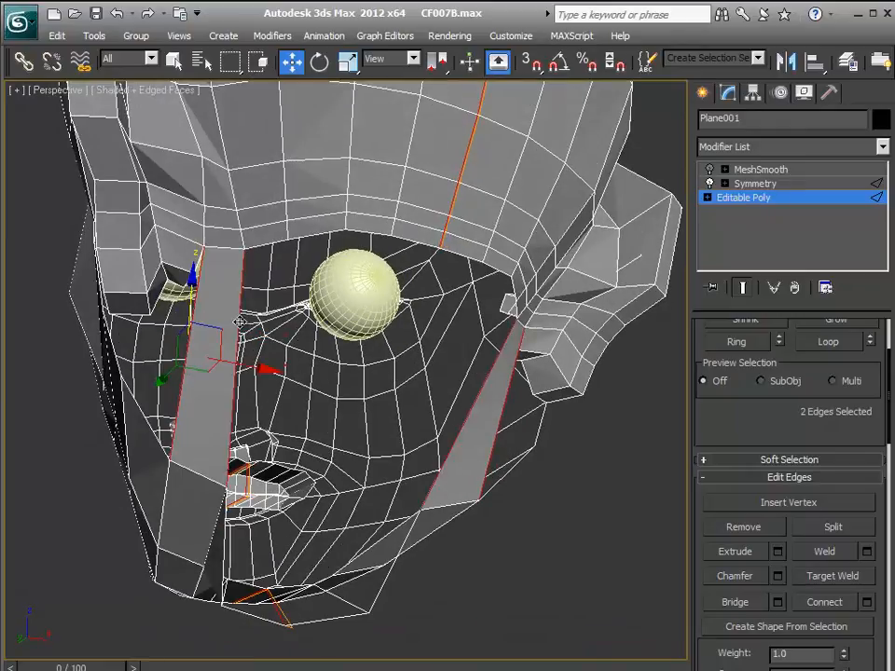
click(826, 604)
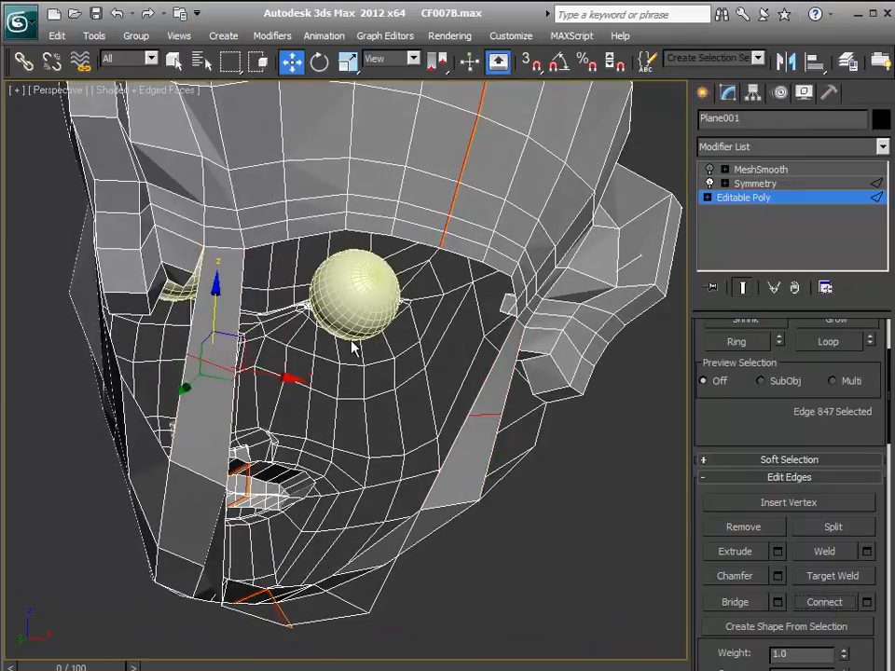
mouse_move(216, 289)
alt+middle_down()
mouse_move(227, 322)
mouse_move(206, 279)
alt+middle_up()
- Connect the two short side edges in the upper part of the bridge strip with another cross edge
click(203, 280)
click(247, 282)
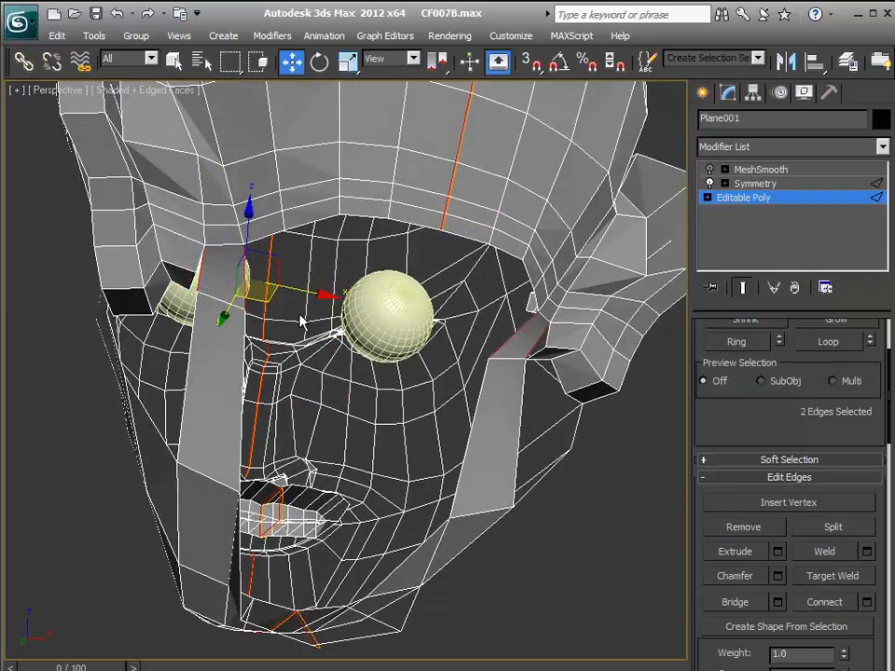
click(814, 606)
alt+middle_drag(509, 509, 565, 527)
click(565, 523)
- Target-weld the outer vertex of the bridge strip's upper cross edge to the nearby vertex at the ear's base
alt+middle_drag(392, 352, 380, 331)
drag(745, 427, 741, 467)
click(726, 352)
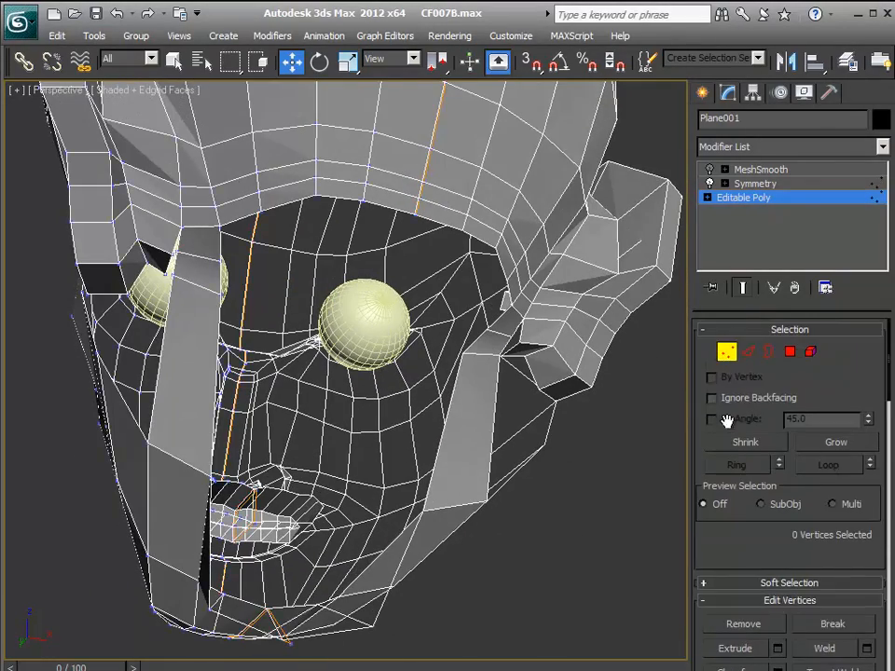
drag(742, 525, 726, 427)
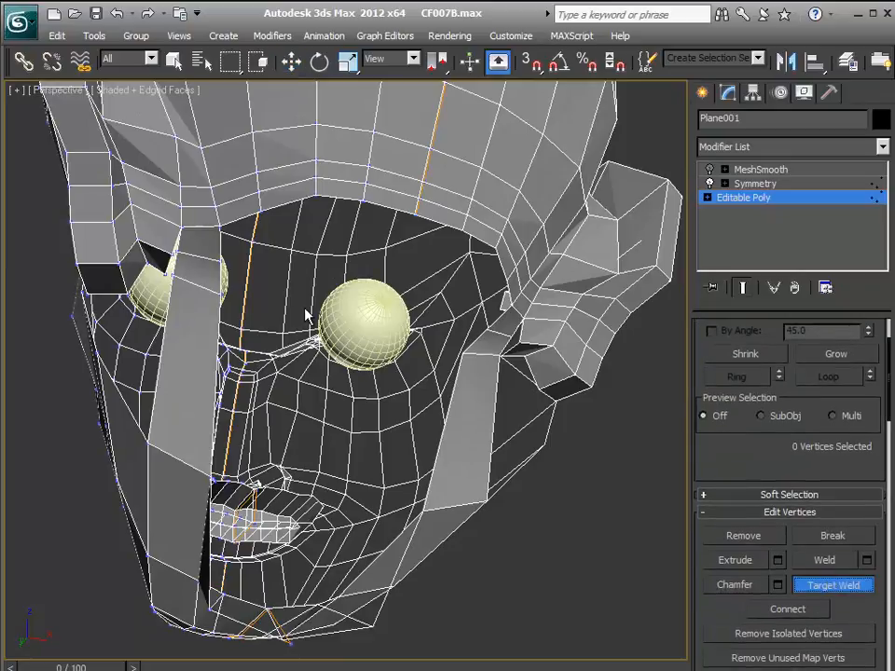
alt+middle_drag(175, 252, 145, 250)
alt+middle_drag(170, 315, 439, 478)
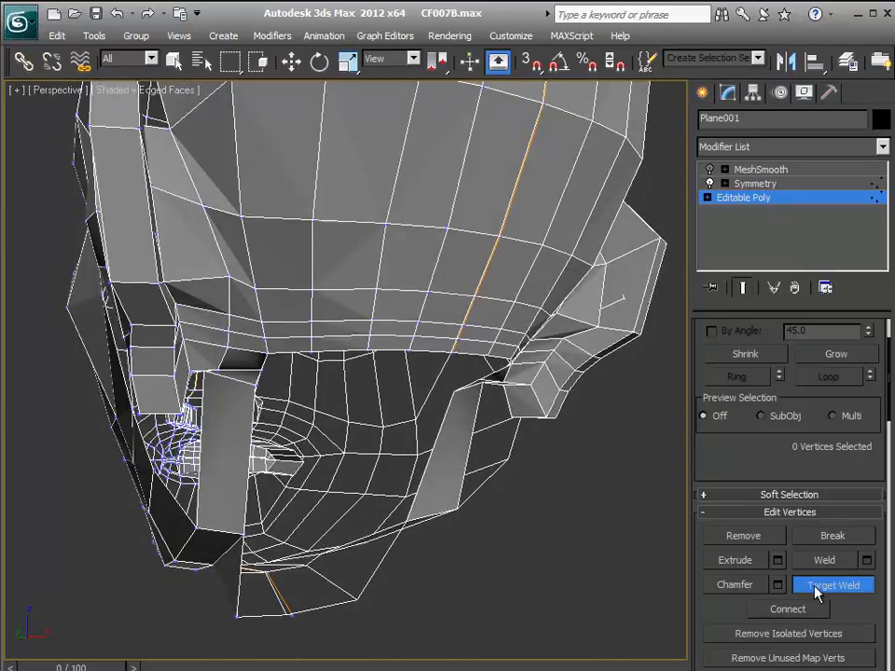
- Select the two outer vertices where the bridge strip meets the ear and shift them along X
scroll(731, 468, up, 5)
alt+middle_drag(356, 398, 251, 360)
click(170, 348)
alt+middle_drag(170, 348, 169, 307)
ctrl+click(245, 338)
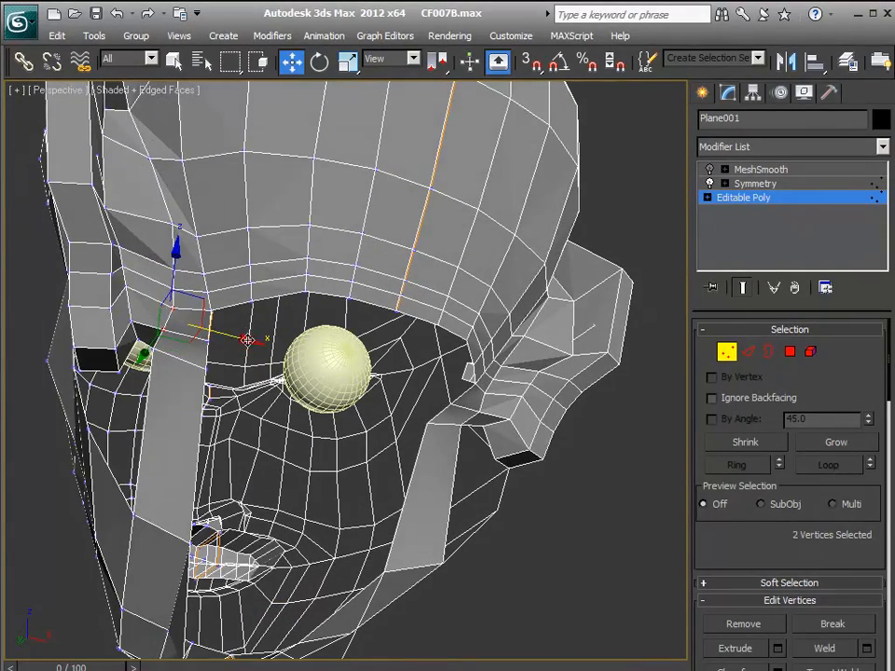
click(518, 492)
- Select the open bottom edges at the back of the head and extrude them downward as a new strip of polygons
alt+middle_drag(518, 492, 276, 416)
alt+middle_drag(414, 439, 378, 441)
click(749, 353)
alt+middle_drag(357, 287, 413, 343)
ctrl+click(375, 337)
ctrl+click(313, 330)
ctrl+click(285, 357)
alt+middle_drag(285, 357, 347, 357)
shift+drag(333, 255, 329, 309)
alt+middle_drag(329, 309, 207, 321)
click(452, 415)
- Connect the ring of vertical edges in the extruded strip with a horizontal loop
click(183, 318)
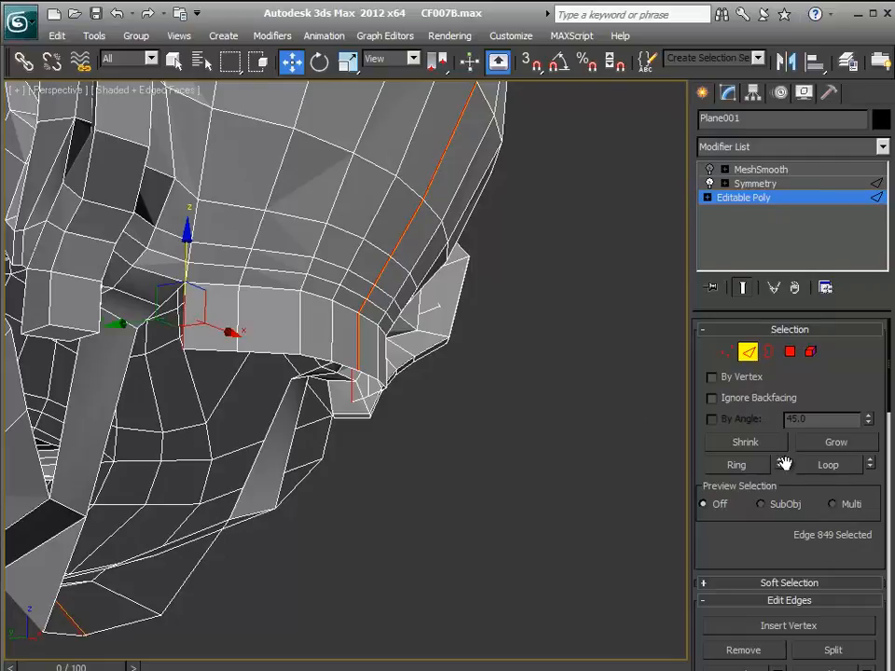
scroll(765, 544, down, 2)
click(825, 669)
click(683, 552)
scroll(753, 485, down, 5)
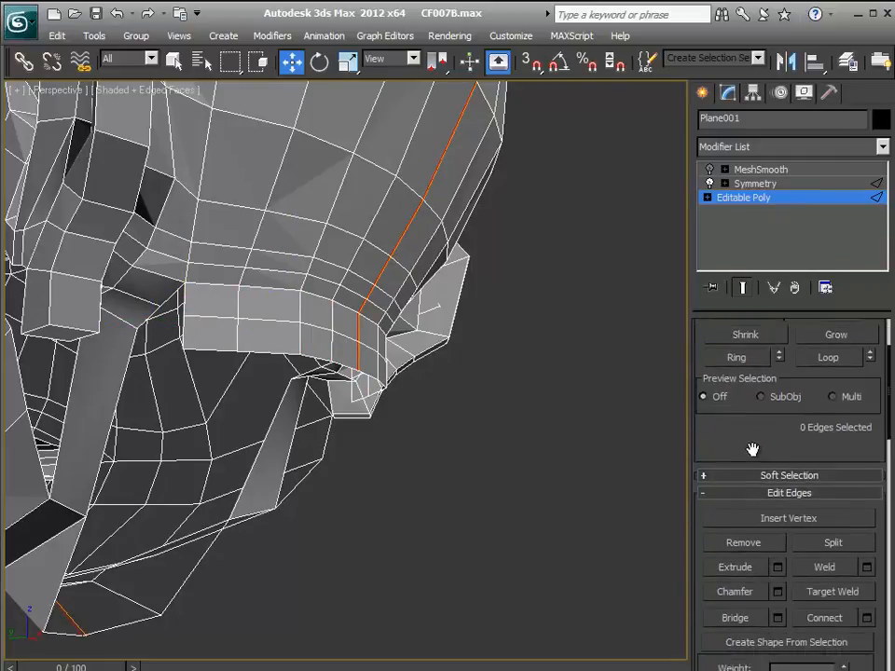
- Target-weld the side vertices of the extruded strip to the matching vertices of the bridge strip below the ear
scroll(752, 402, up, 7)
click(728, 351)
scroll(742, 485, down, 5)
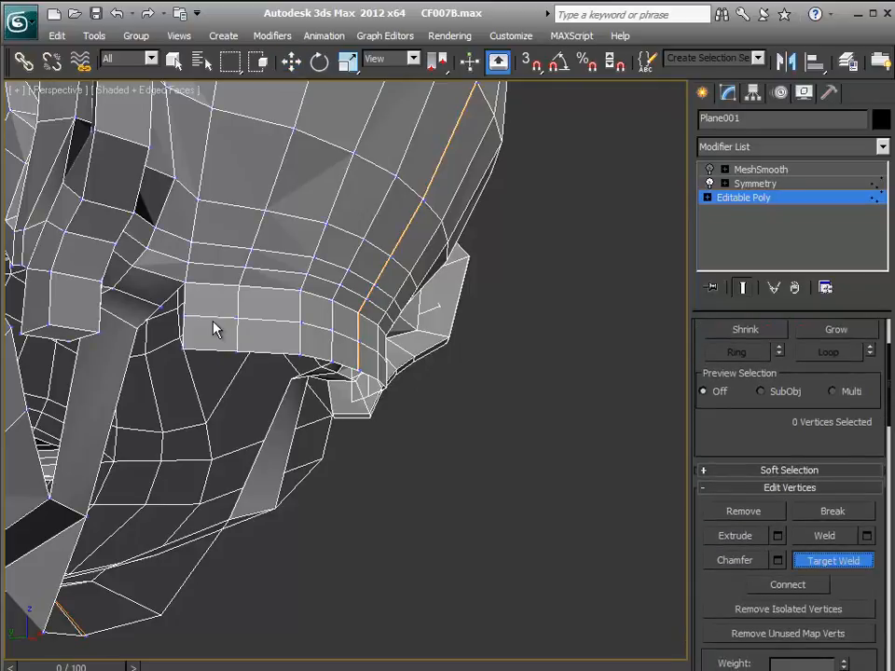
click(160, 304)
click(138, 329)
alt+middle_drag(266, 369, 337, 400)
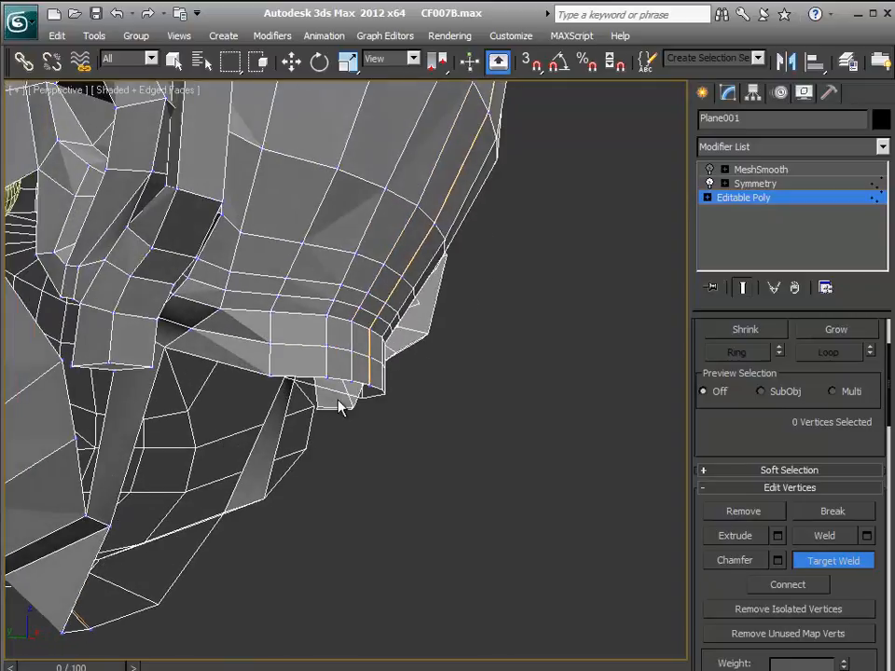
click(793, 557)
- Move one vertex under the ear toward the back of the head along Y and lower the neighbouring one along Z
scroll(733, 486, up, 4)
alt+middle_drag(203, 385, 224, 344)
click(157, 358)
click(184, 341)
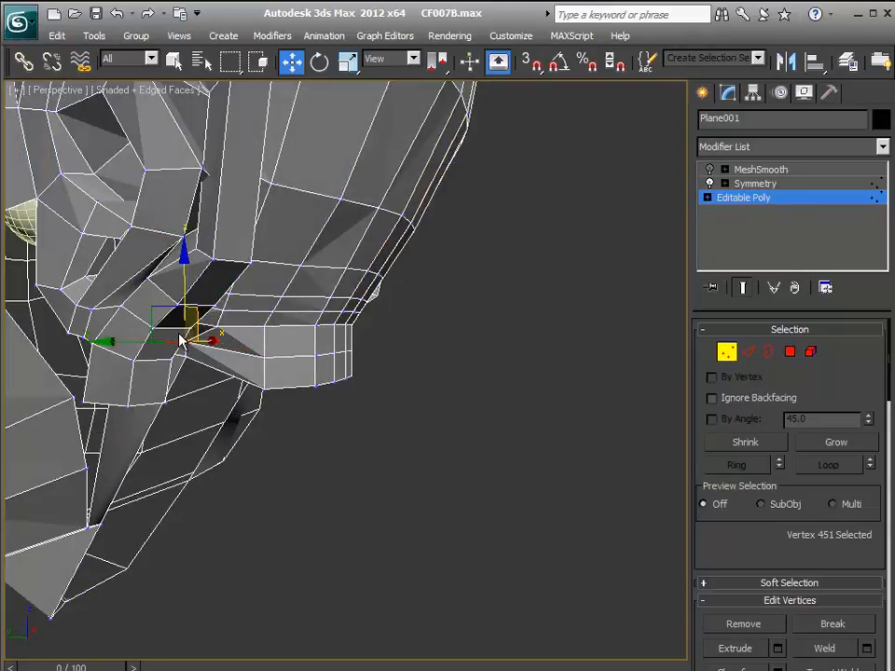
drag(135, 342, 154, 343)
click(187, 357)
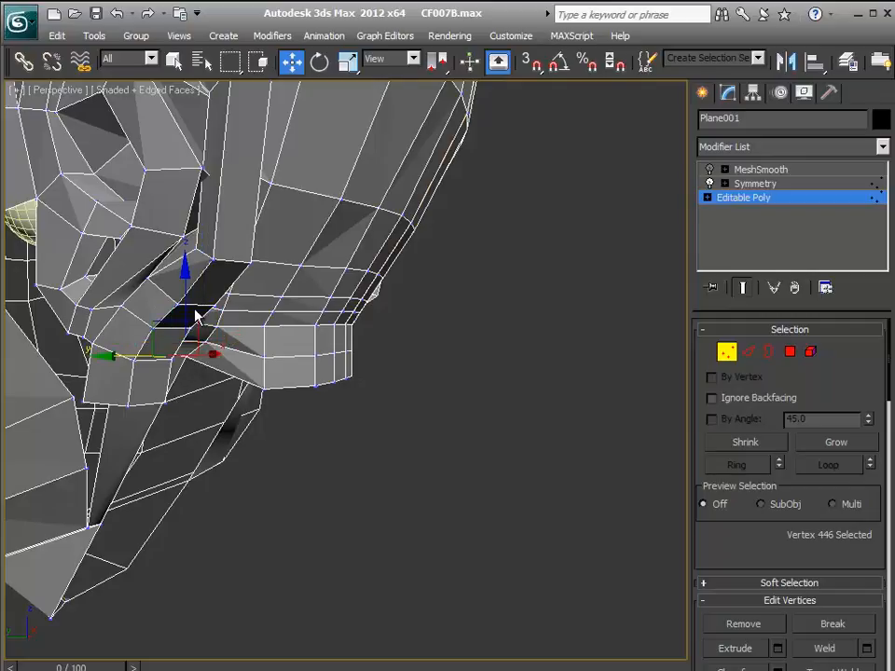
drag(188, 305, 189, 325)
- Shift the lower vertices at the top of the bridge strip toward the back of the head along Y
alt+middle_drag(196, 331, 257, 330)
drag(129, 377, 156, 379)
alt+middle_drag(161, 377, 191, 376)
click(145, 342)
drag(110, 340, 134, 340)
alt+middle_drag(169, 359, 37, 222)
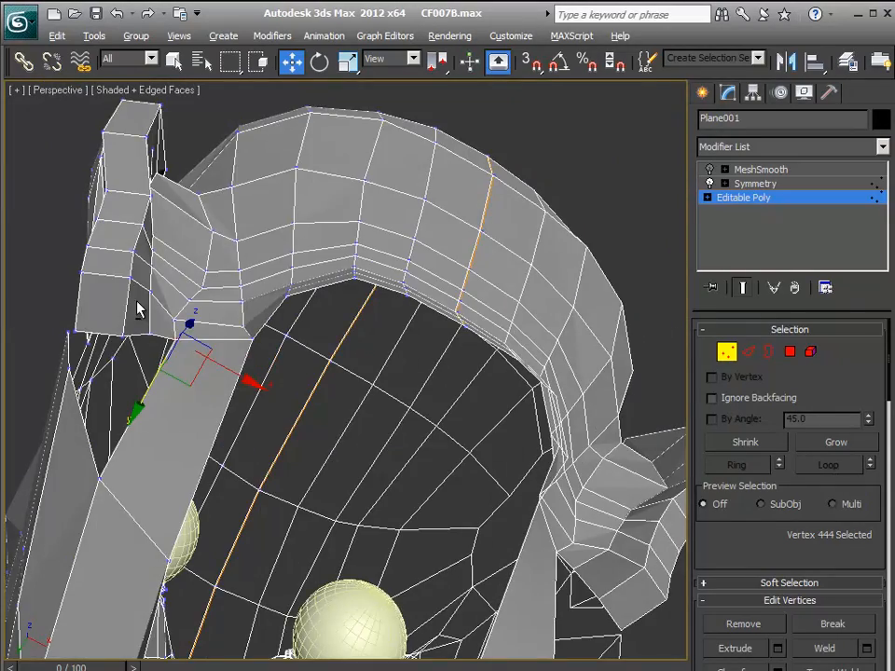
- Move the outer seam vertex between the ear's base and the bridge strip toward the back of the head along Y
scroll(191, 310, down, 4)
scroll(213, 341, up, 4)
middle_drag(213, 336, 290, 336)
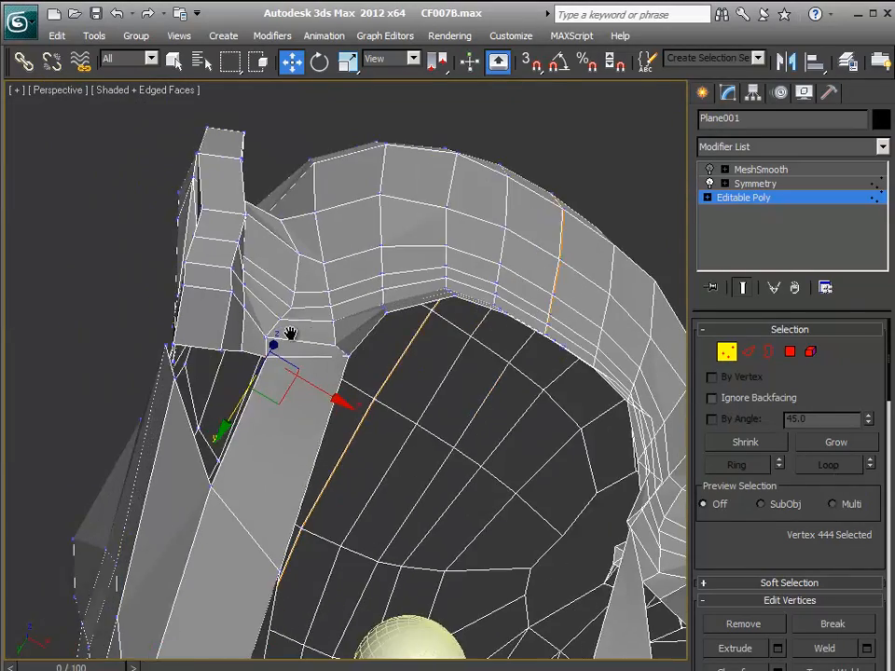
click(272, 340)
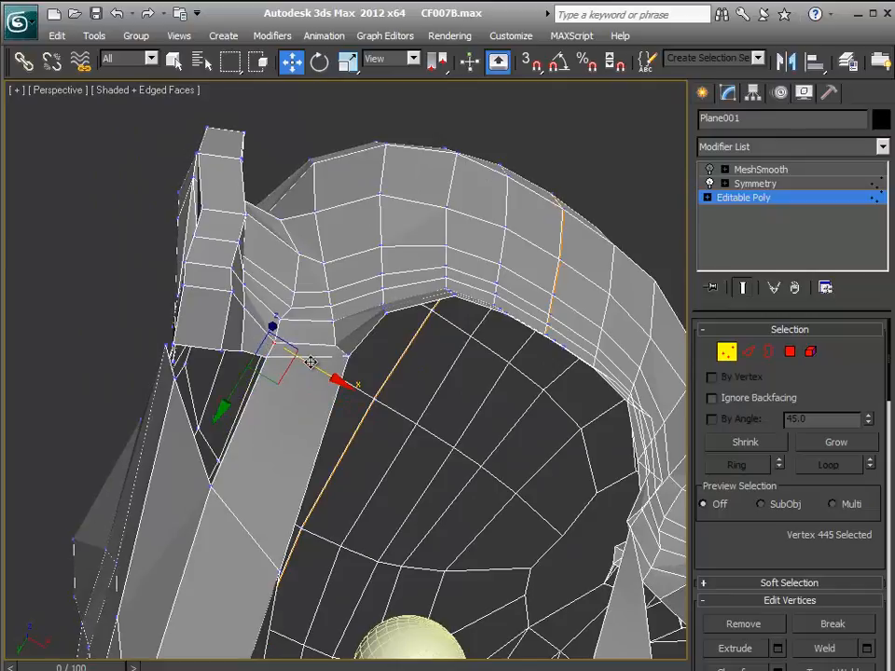
drag(247, 379, 283, 340)
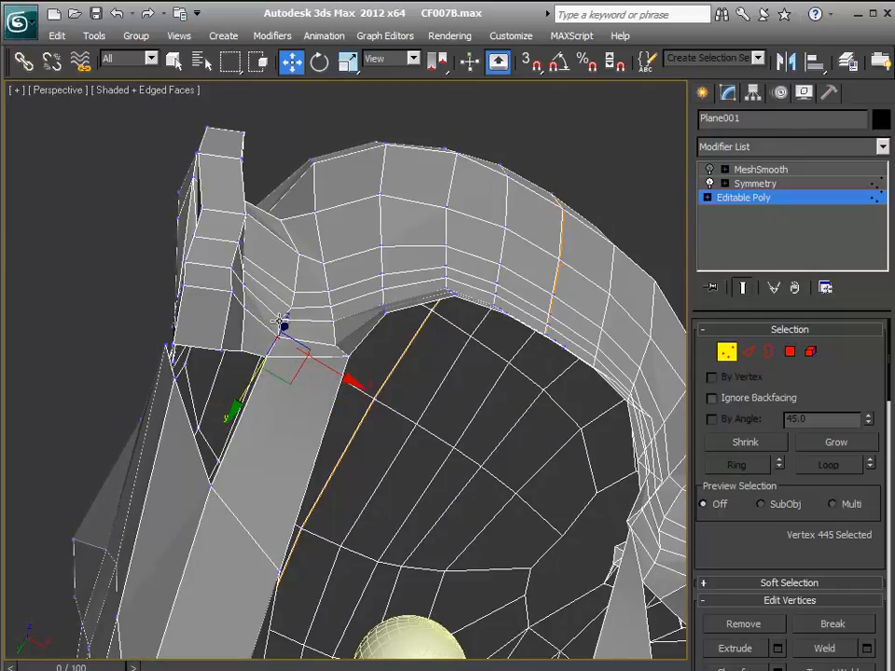
click(284, 311)
click(151, 385)
- Move the bottom, middle and upper vertex rows of the extruded neck strip backward along Y to shape its profile
alt+middle_drag(300, 364, 401, 458)
alt+middle_drag(348, 418, 347, 413)
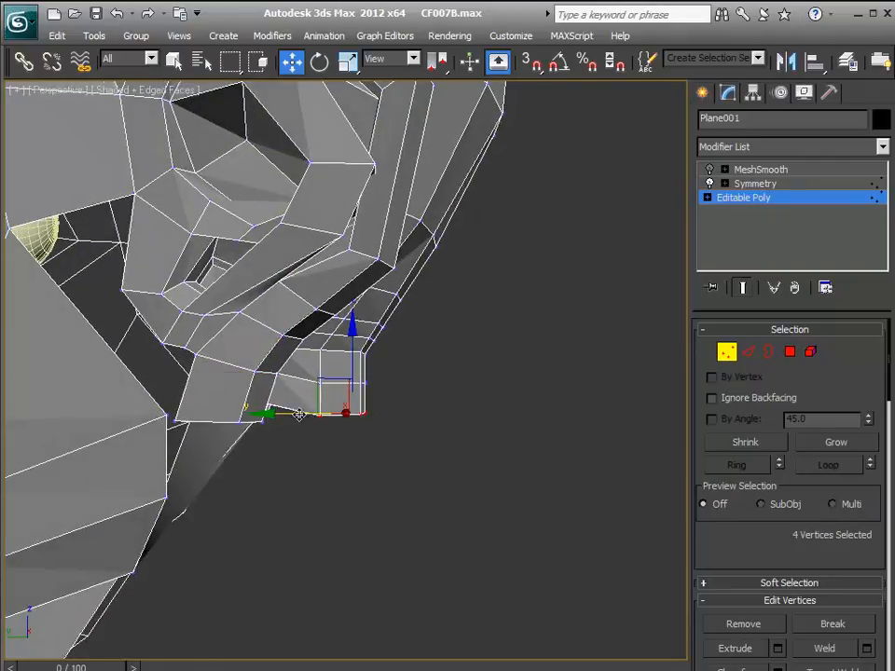
drag(302, 415, 322, 419)
mouse_move(427, 443)
mouse_down()
mouse_move(397, 416)
mouse_move(304, 372)
mouse_move(364, 385)
mouse_up()
drag(317, 356, 287, 385)
click(390, 354)
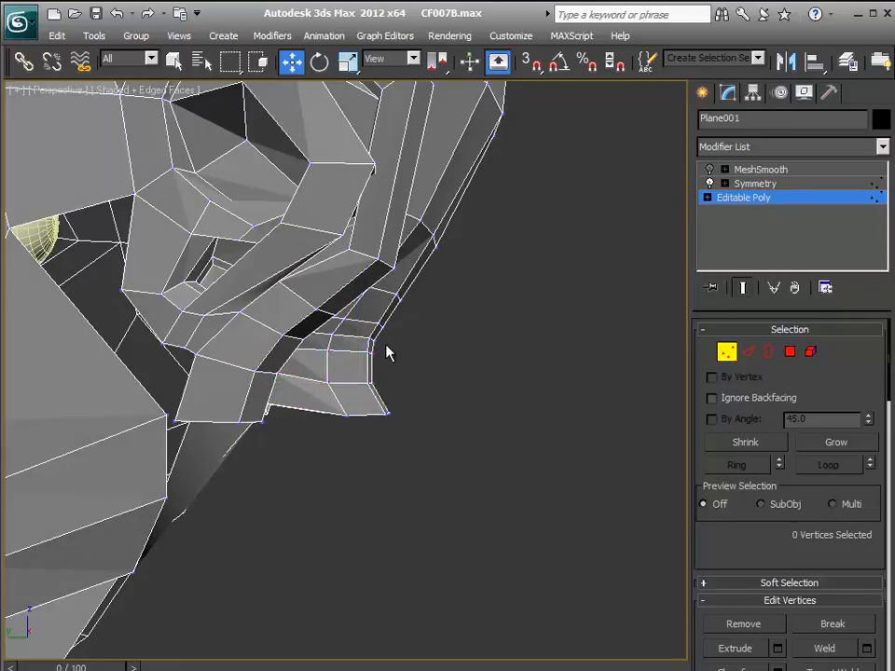
drag(314, 341, 315, 341)
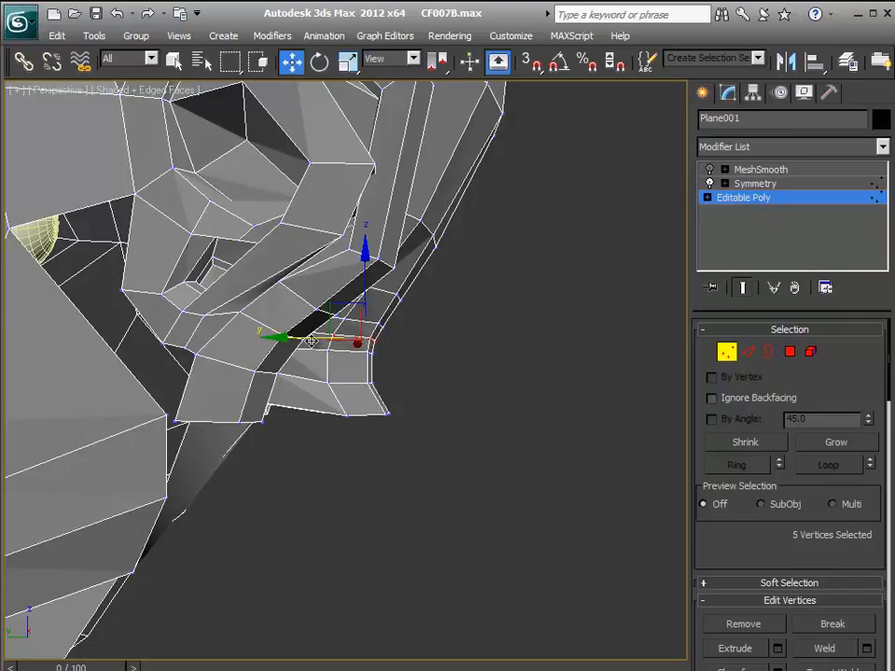
click(440, 386)
alt+middle_drag(440, 386, 172, 292)
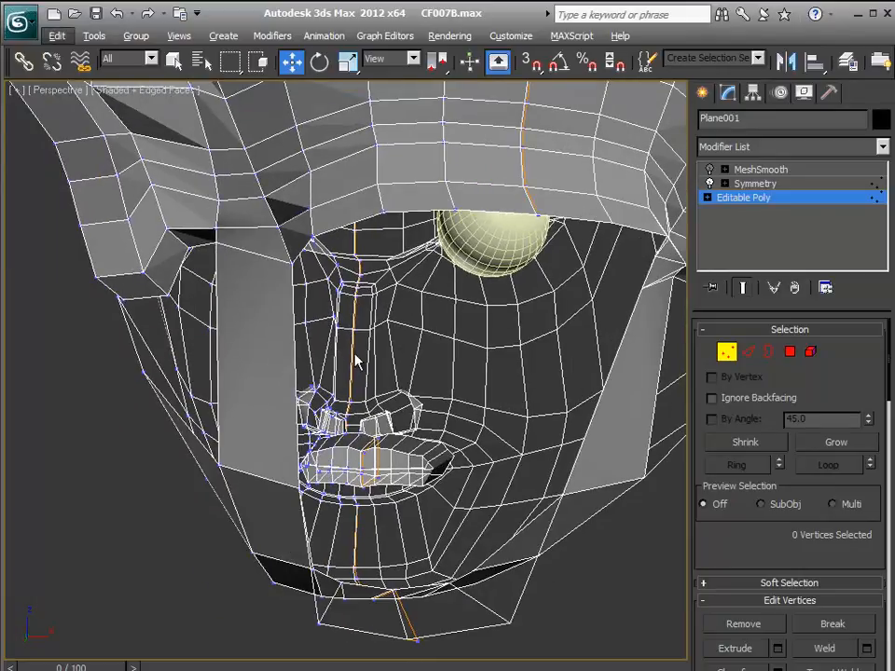
- Connect the two side edges of the bridge strip, then raise the new edge along Z and shift it along Y
click(748, 351)
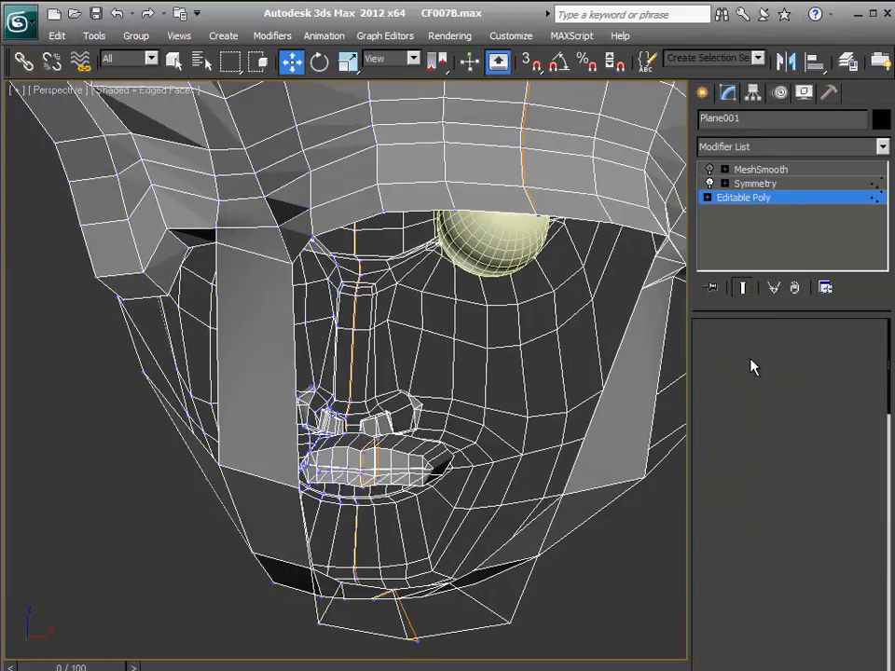
click(218, 321)
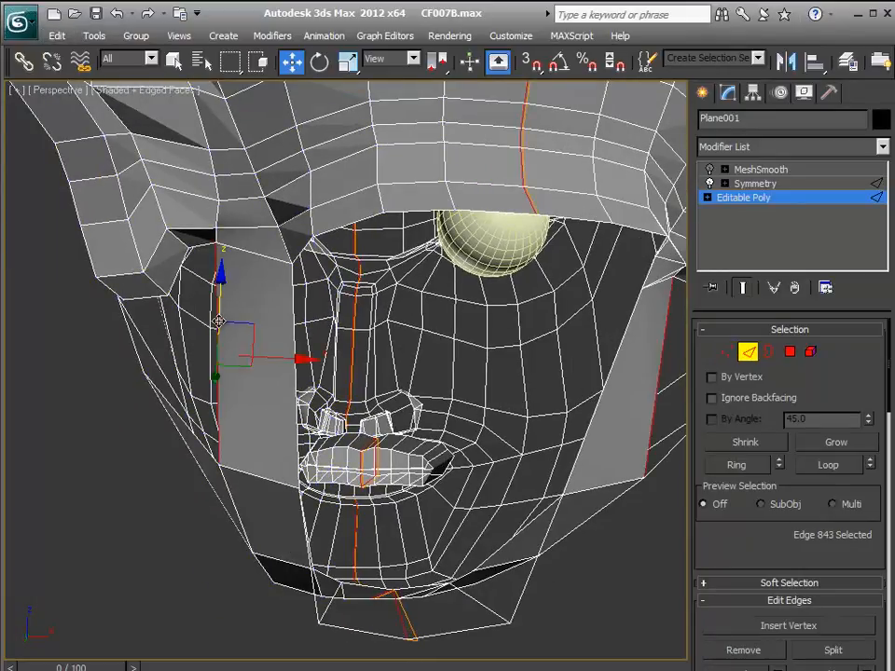
ctrl+click(292, 322)
scroll(761, 475, down, 3)
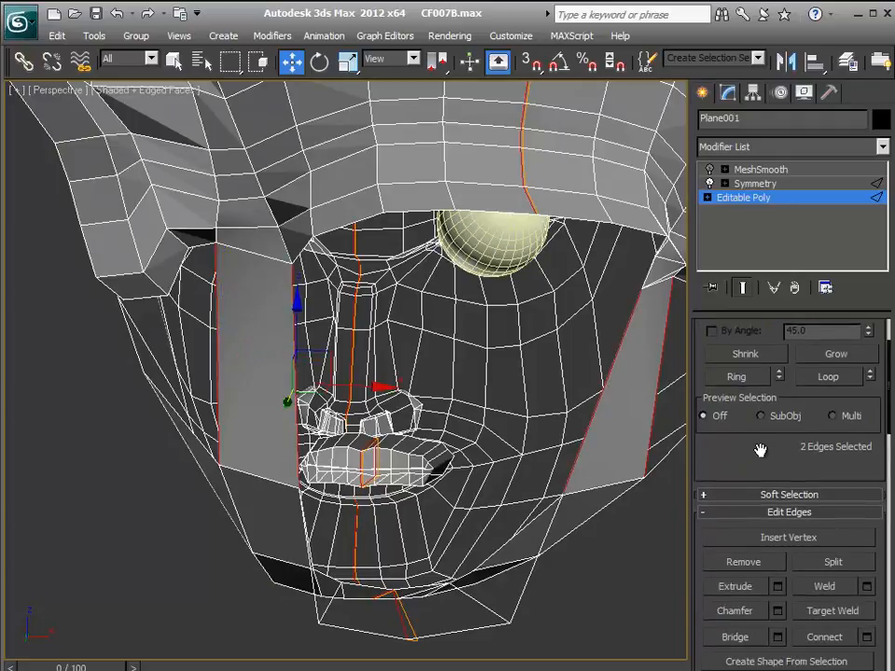
click(819, 596)
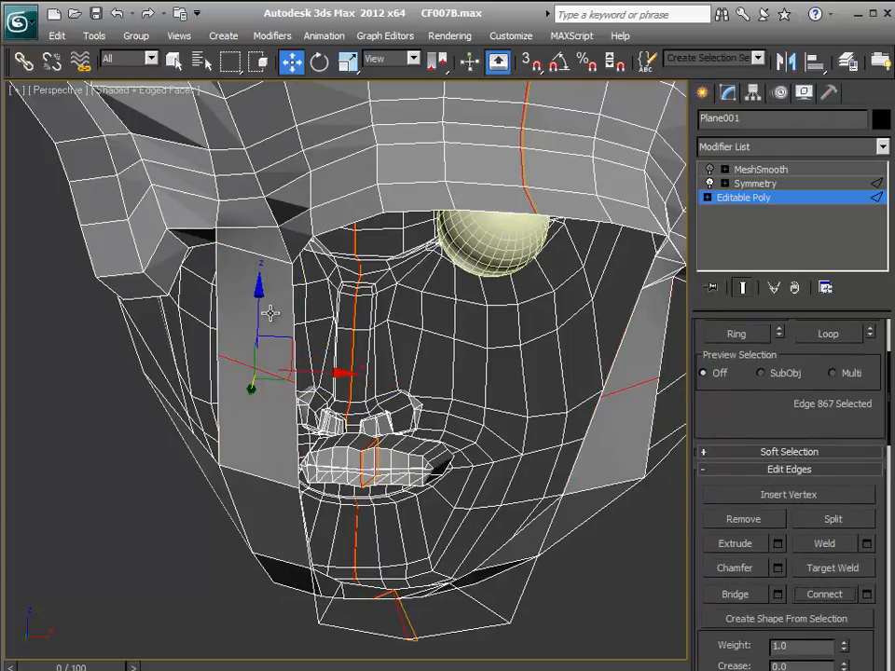
drag(258, 305, 254, 229)
alt+middle_drag(299, 250, 261, 329)
drag(205, 324, 232, 307)
alt+middle_drag(254, 316, 161, 475)
alt+middle_drag(268, 213, 299, 187)
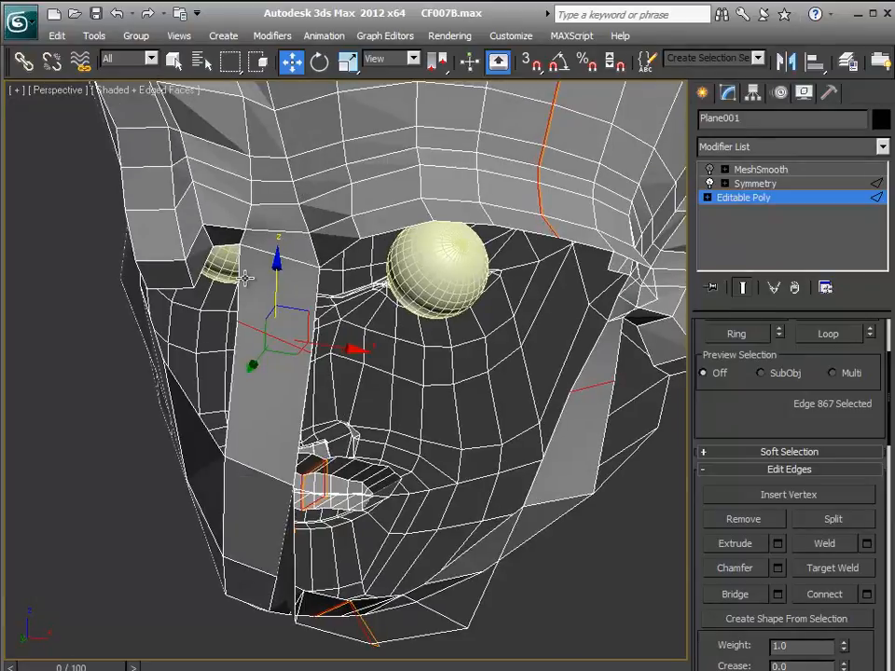
- Bridge the upper outer edge of the bridge strip to the facing open edge at the ear's base
click(239, 270)
click(296, 299)
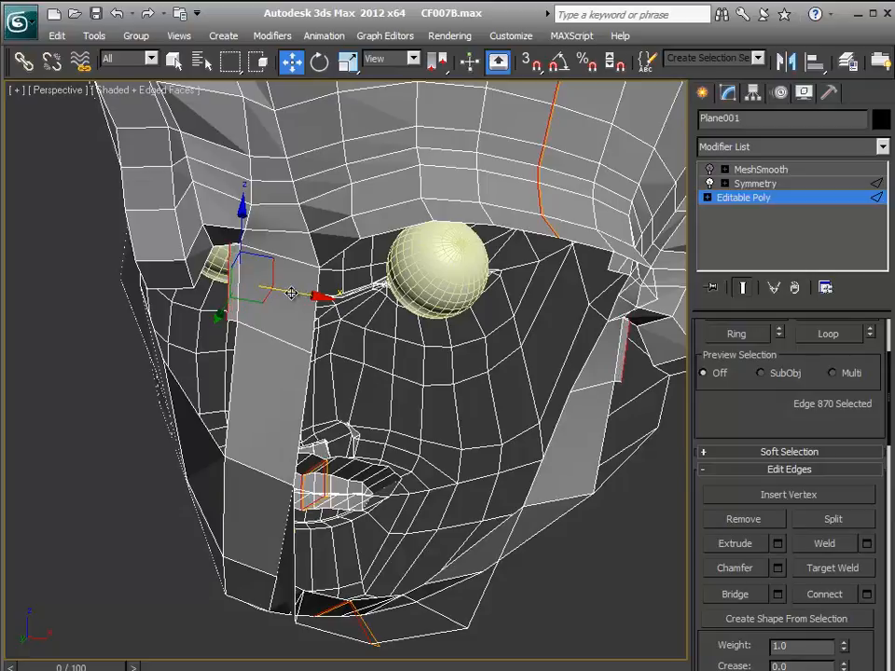
click(222, 336)
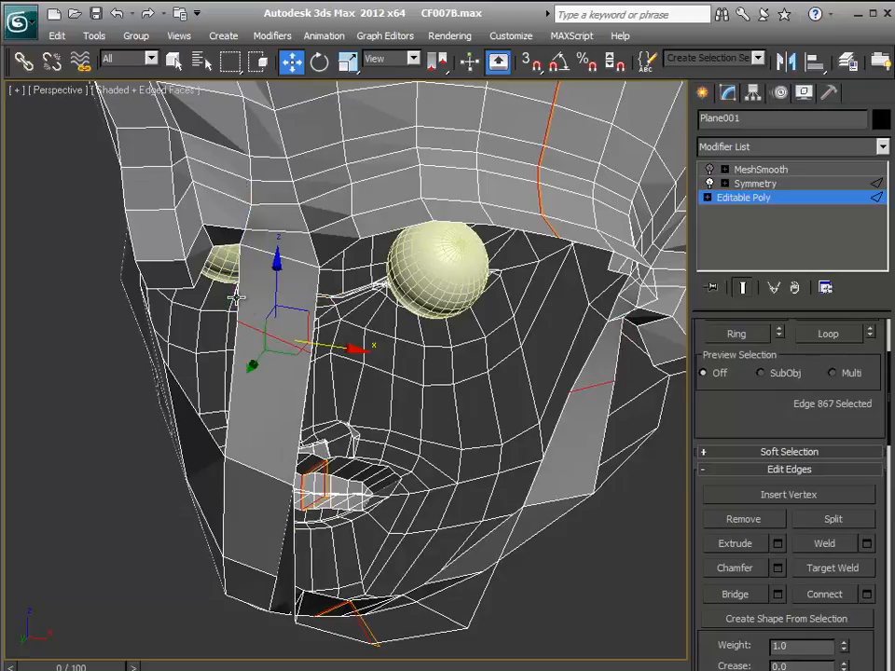
click(210, 269)
ctrl+click(204, 268)
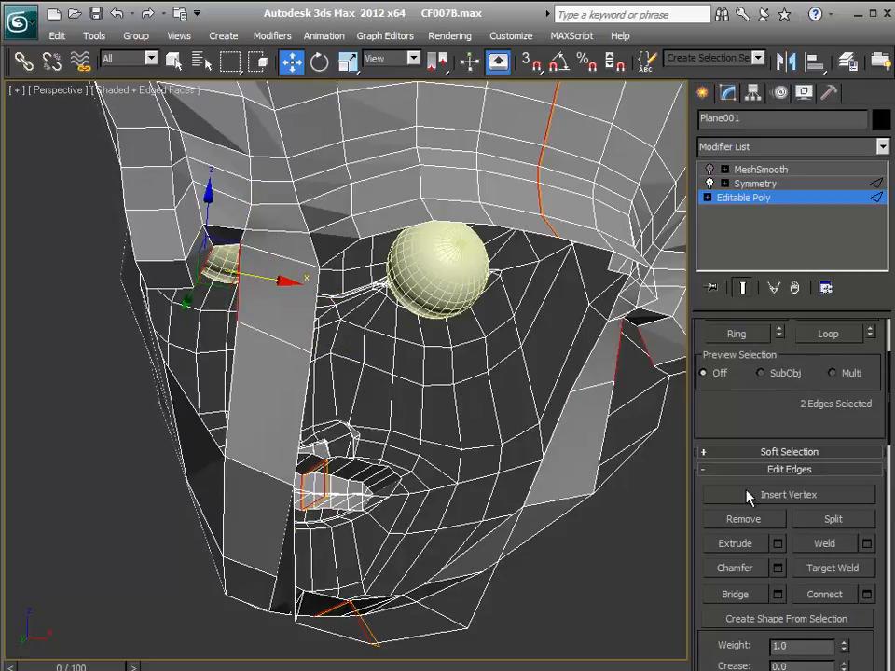
click(738, 594)
alt+middle_drag(420, 444, 543, 508)
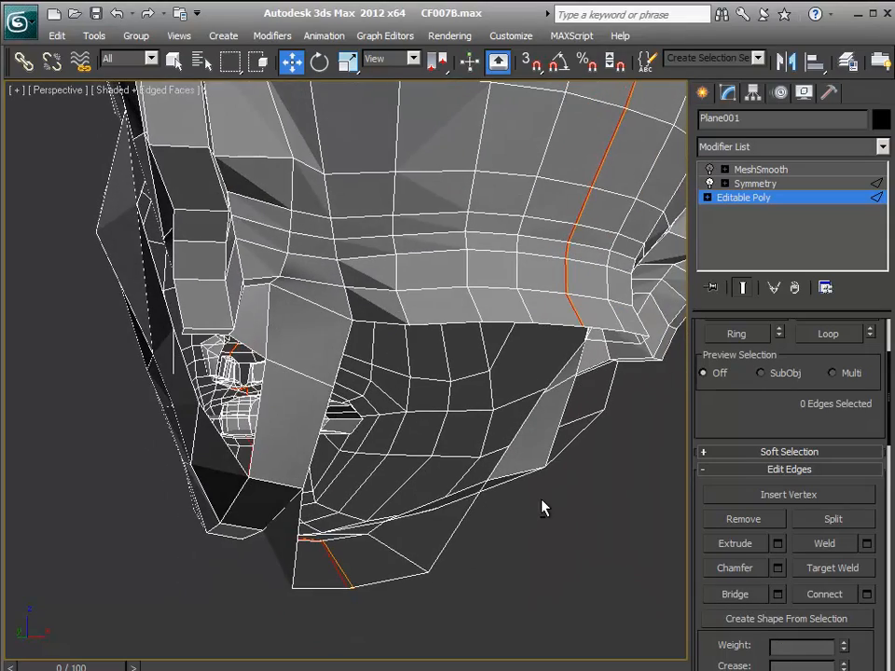
alt+middle_drag(388, 315, 492, 363)
click(459, 328)
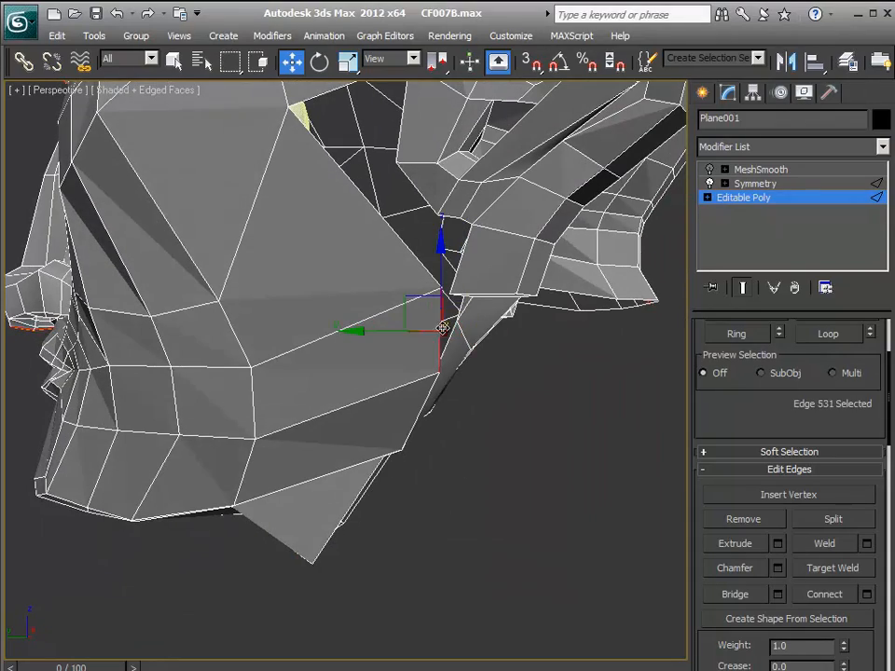
alt+middle_drag(395, 342, 462, 335)
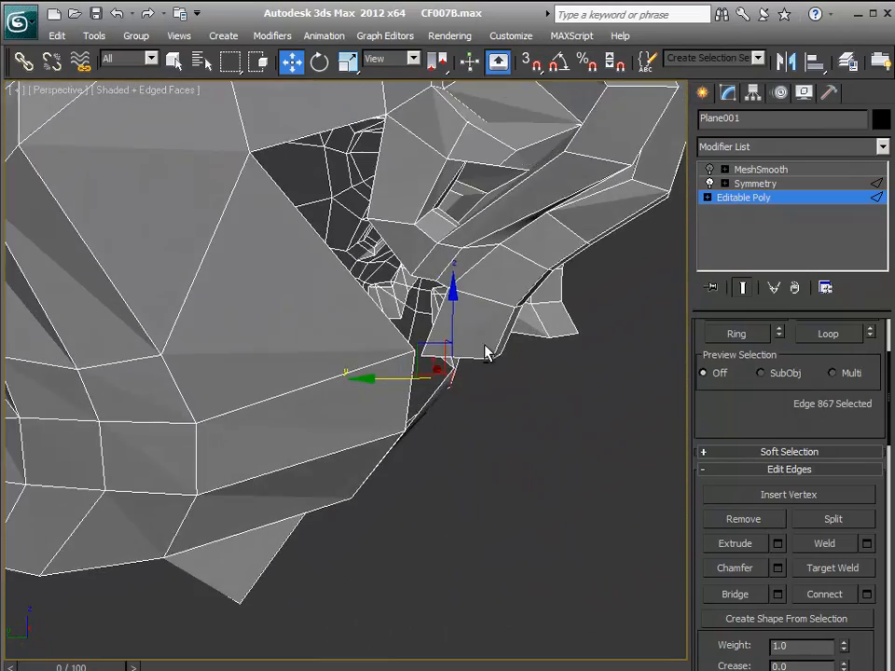
scroll(375, 364, up, 5)
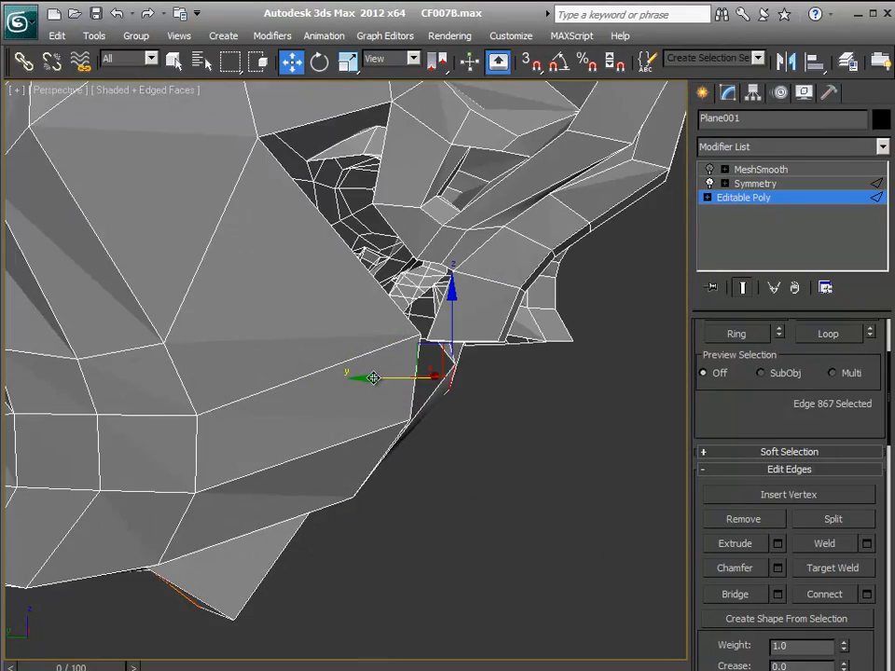
alt+middle_drag(472, 393, 308, 381)
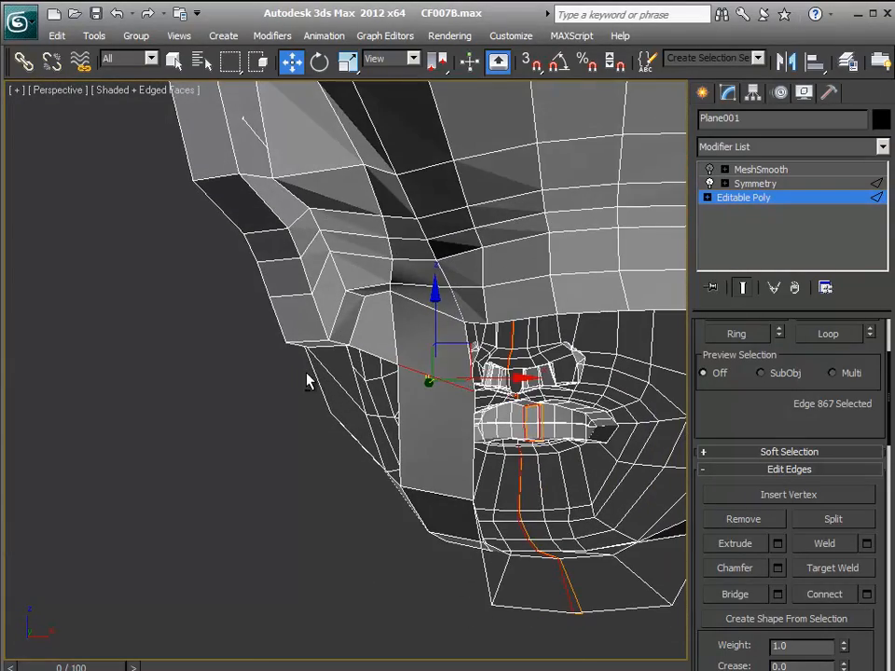
- Rotate the short edge between the earlobe and the bridge strip to straighten it
click(369, 289)
mouse_move(369, 290)
alt+middle_down()
mouse_move(369, 324)
mouse_move(371, 308)
alt+middle_up()
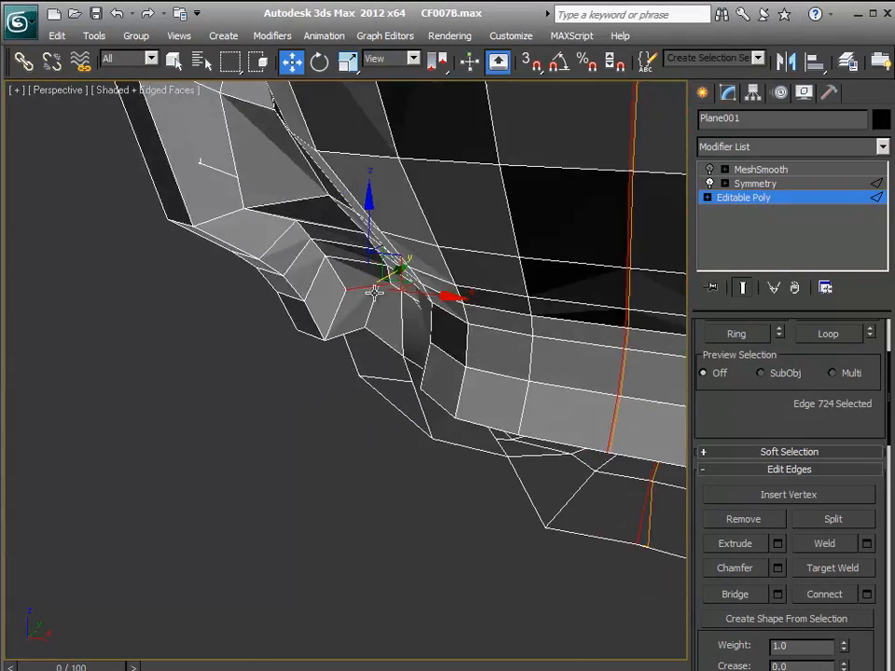
alt+middle_drag(450, 277, 438, 181)
key(e)
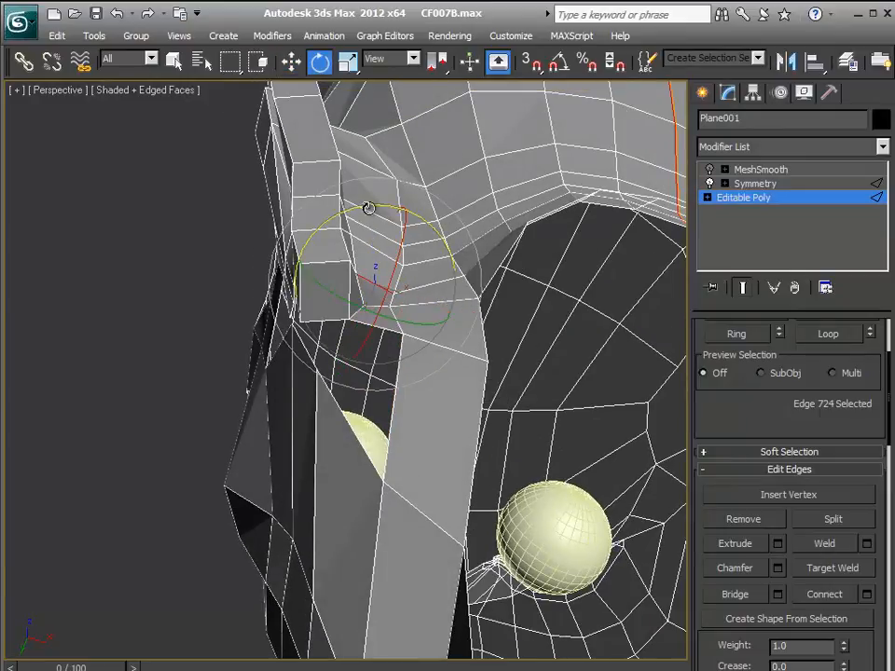
key(w)
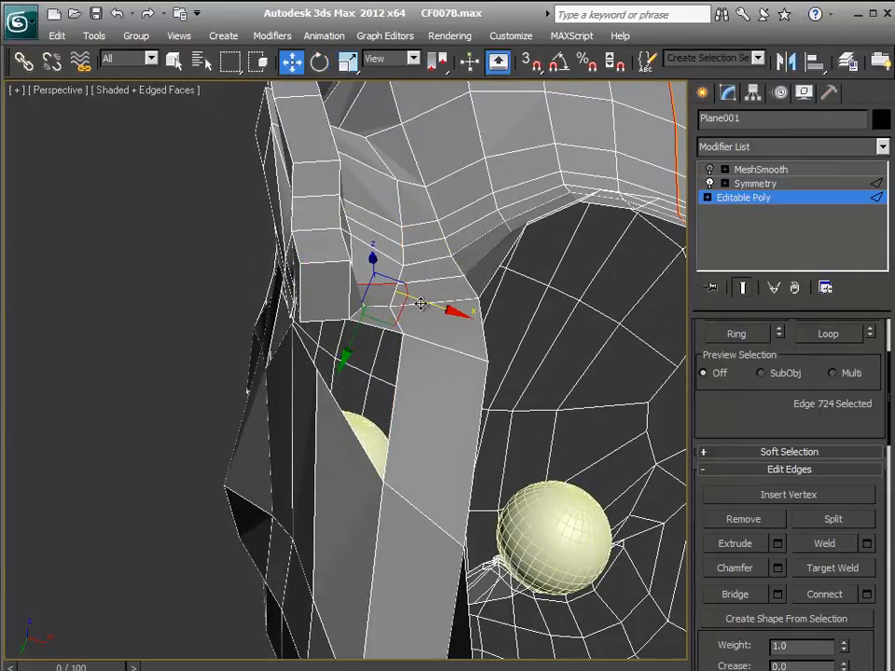
alt+middle_drag(430, 301, 527, 416)
scroll(587, 444, down, 4)
click(589, 444)
- Extrude the four bottom edges at the nape downward and shift the extruded row toward the back of the head
alt+middle_drag(590, 444, 339, 371)
scroll(586, 430, up, 4)
click(290, 362)
ctrl+click(340, 361)
ctrl+click(396, 360)
ctrl+click(454, 364)
alt+middle_drag(454, 383, 492, 368)
shift+drag(371, 280, 374, 362)
alt+middle_drag(374, 362, 425, 392)
drag(317, 442, 352, 437)
alt+middle_drag(460, 517, 474, 490)
click(617, 514)
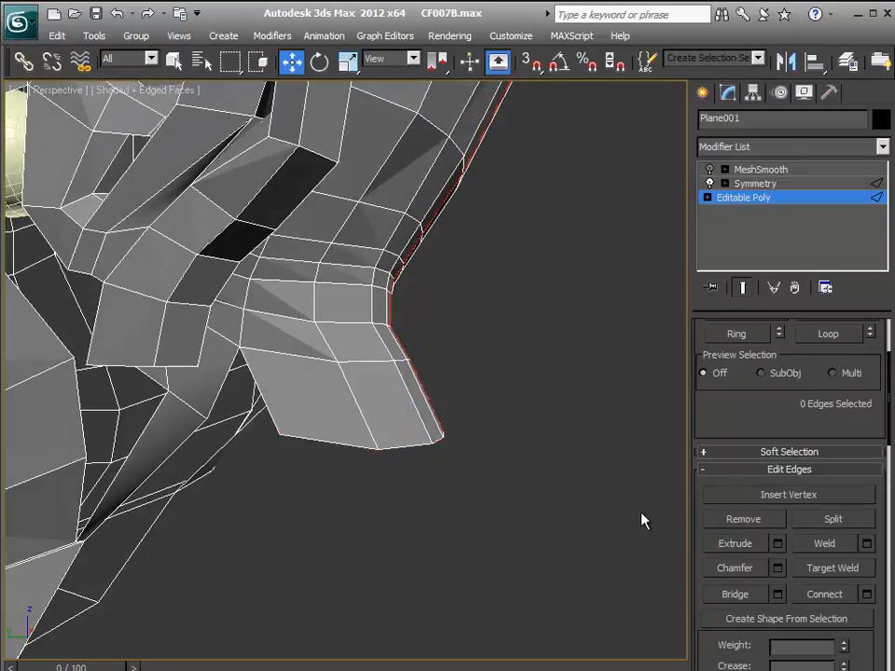
- Target-weld the front corner vertex of the extruded nape strip to the nearby vertex on the bridge strip
scroll(729, 404, up, 3)
click(727, 352)
click(284, 433)
drag(734, 520, 733, 447)
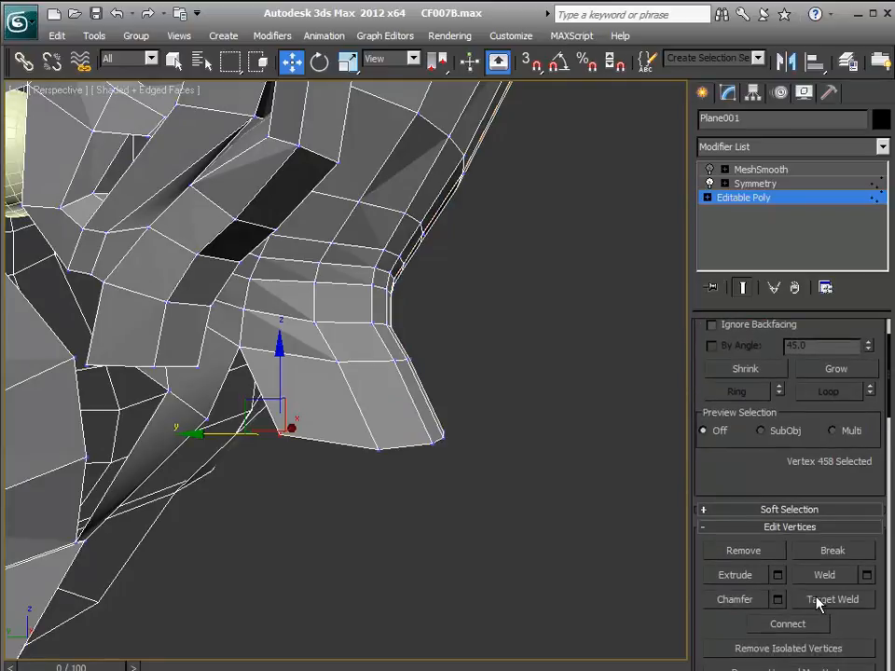
click(834, 599)
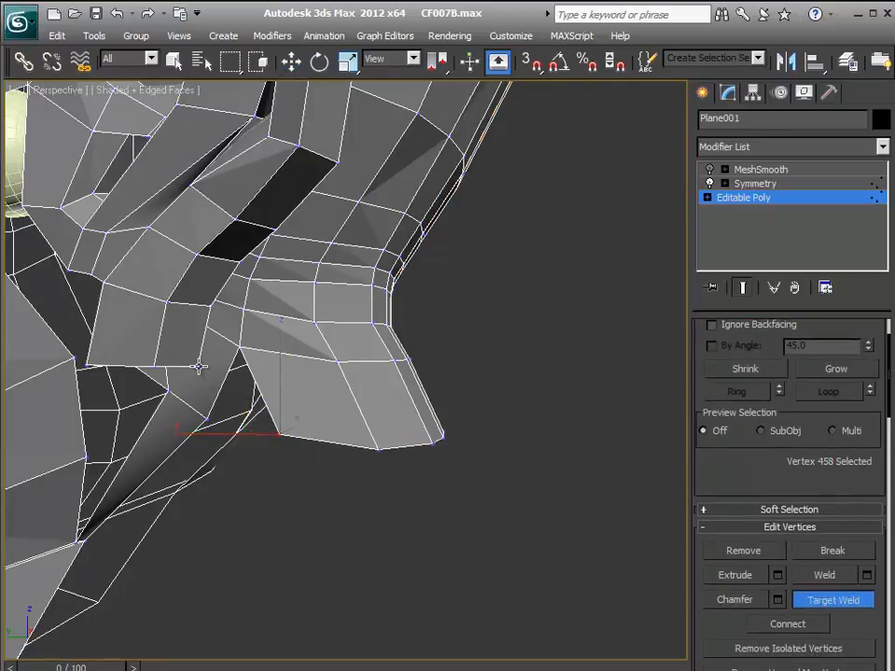
alt+middle_drag(245, 418, 296, 469)
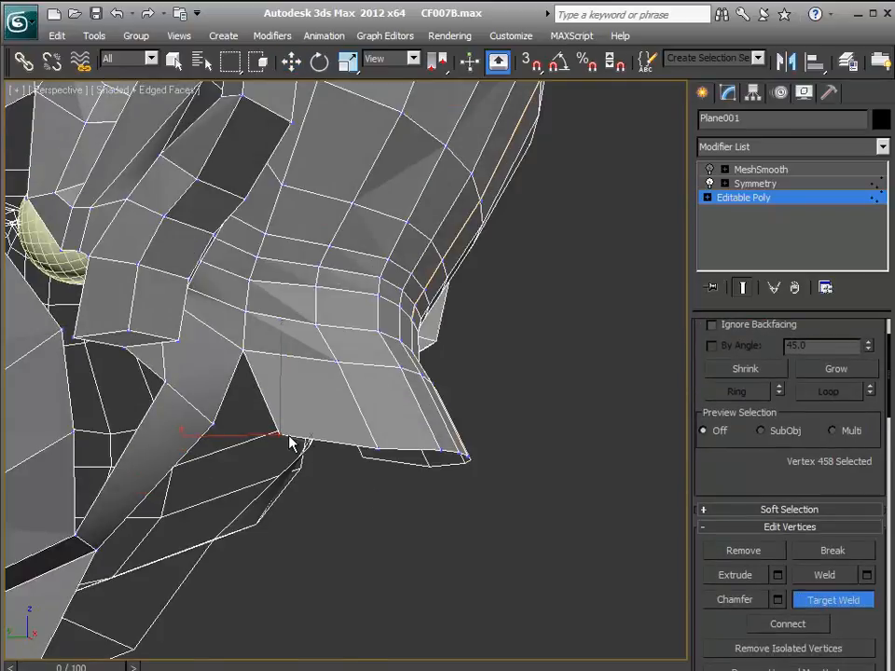
click(215, 425)
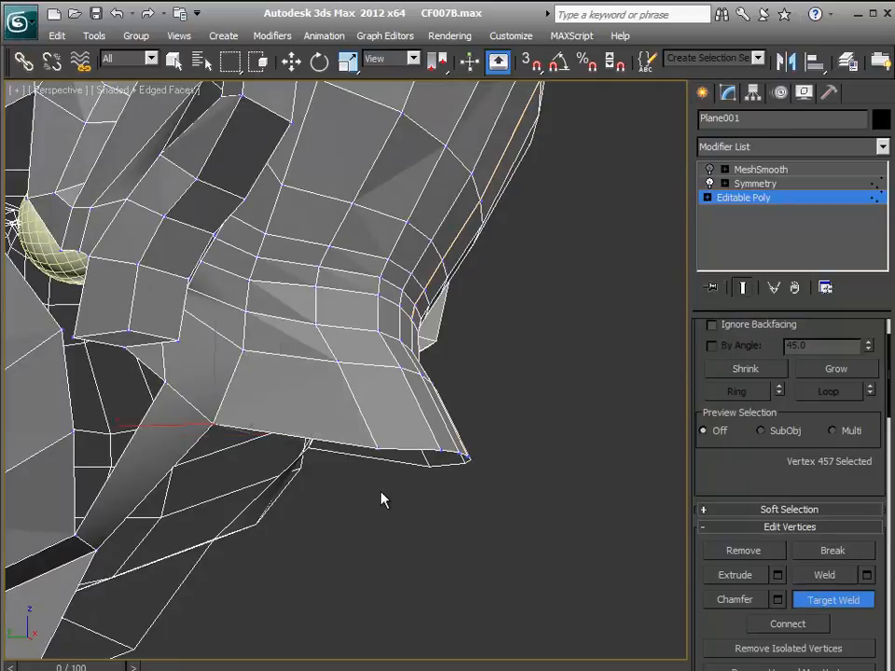
click(821, 595)
- Move the nape strip's middle bottom vertex and the one above it forward along Y, adjusting the bottom one further
alt+middle_drag(476, 460, 380, 469)
click(375, 451)
click(379, 452)
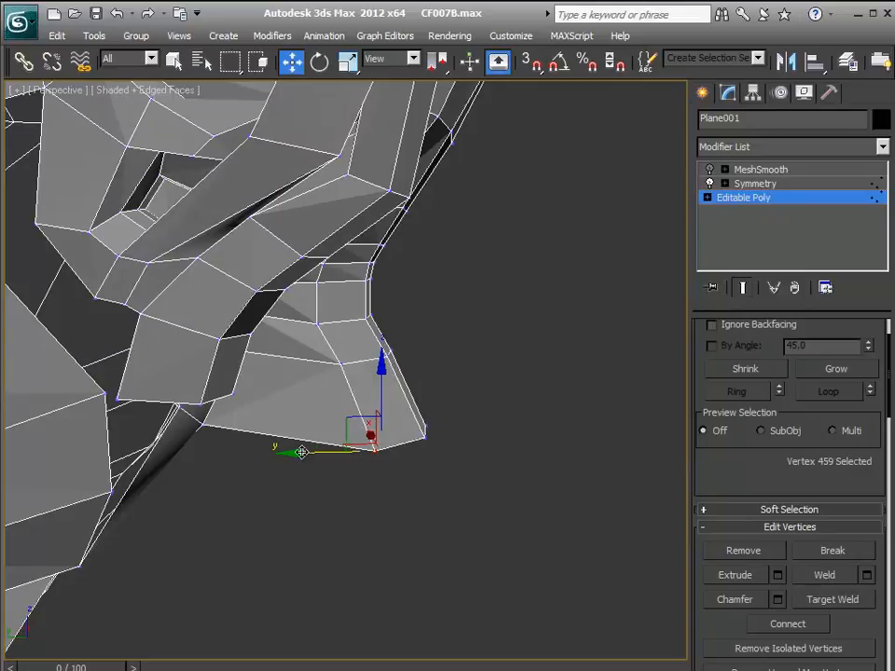
ctrl+click(341, 366)
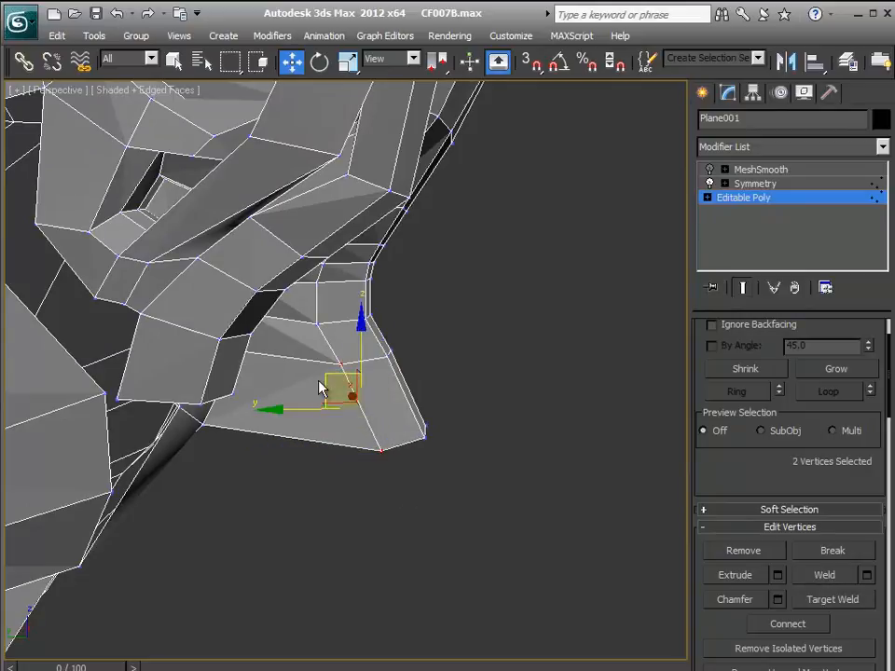
drag(294, 406, 271, 407)
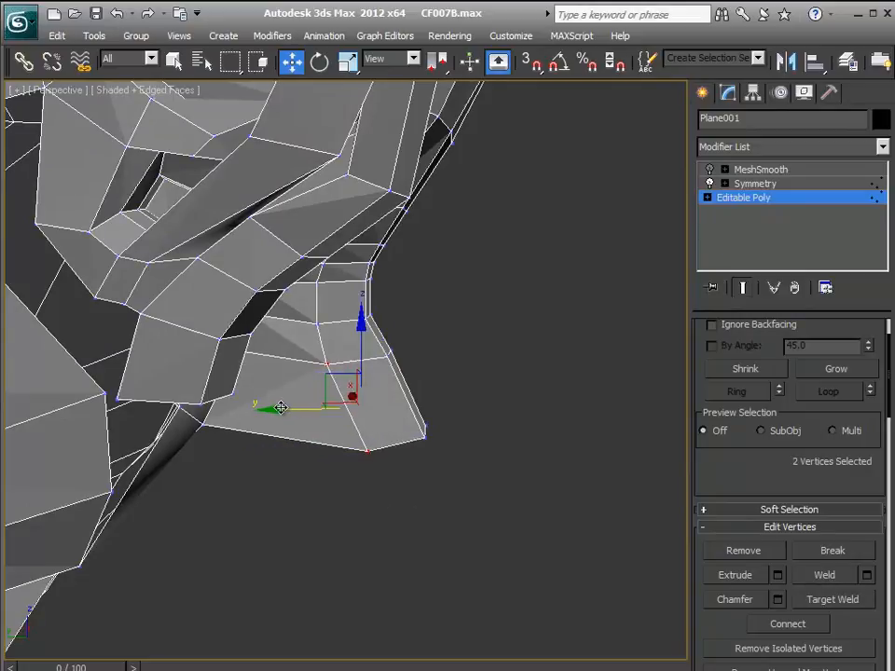
click(363, 448)
drag(306, 453, 295, 455)
click(450, 470)
- Try to bridge the jaw's rear open edge to the short edge under the ear's base
alt+middle_drag(451, 477, 457, 404)
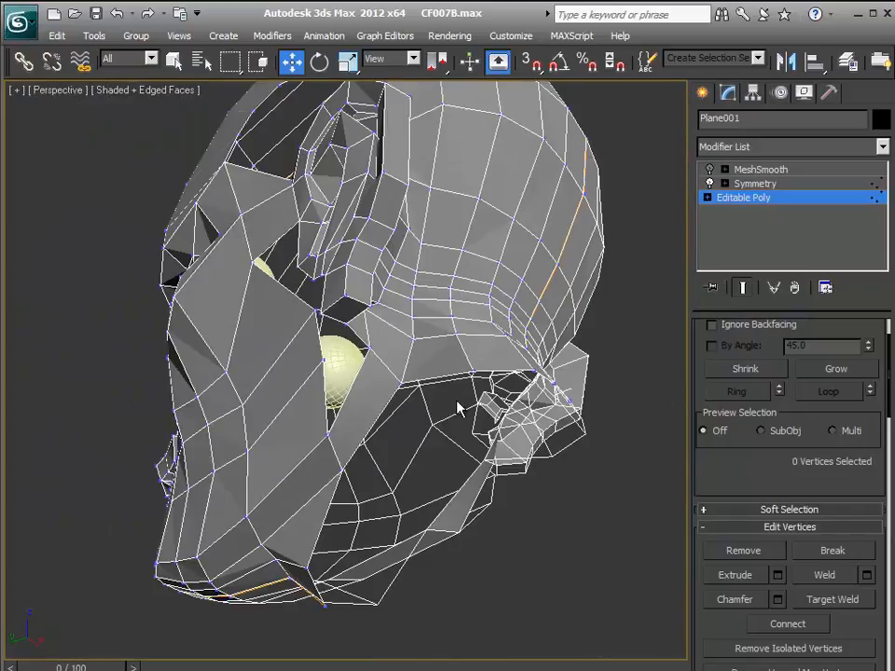
scroll(715, 629, up, 2)
click(747, 353)
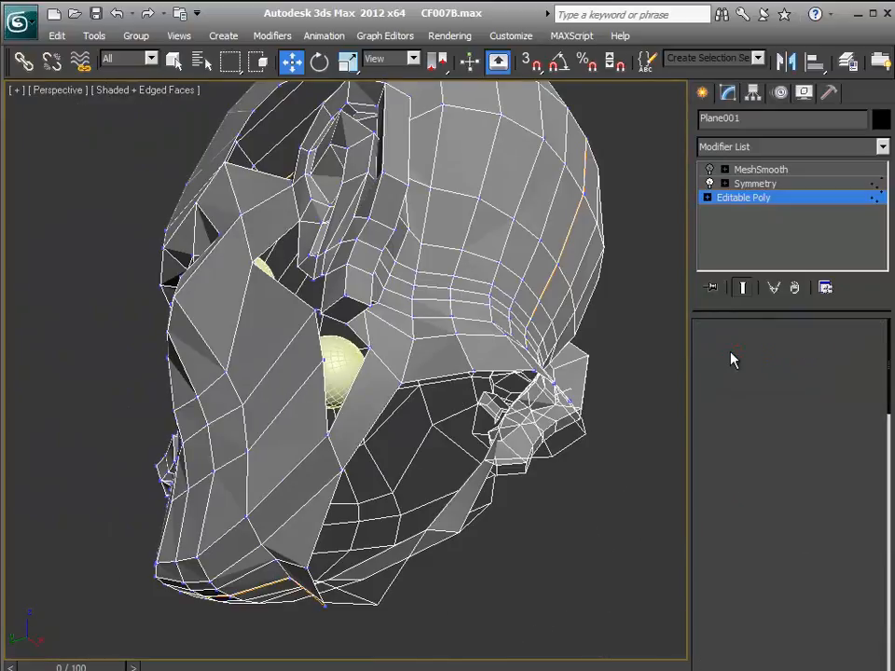
click(357, 331)
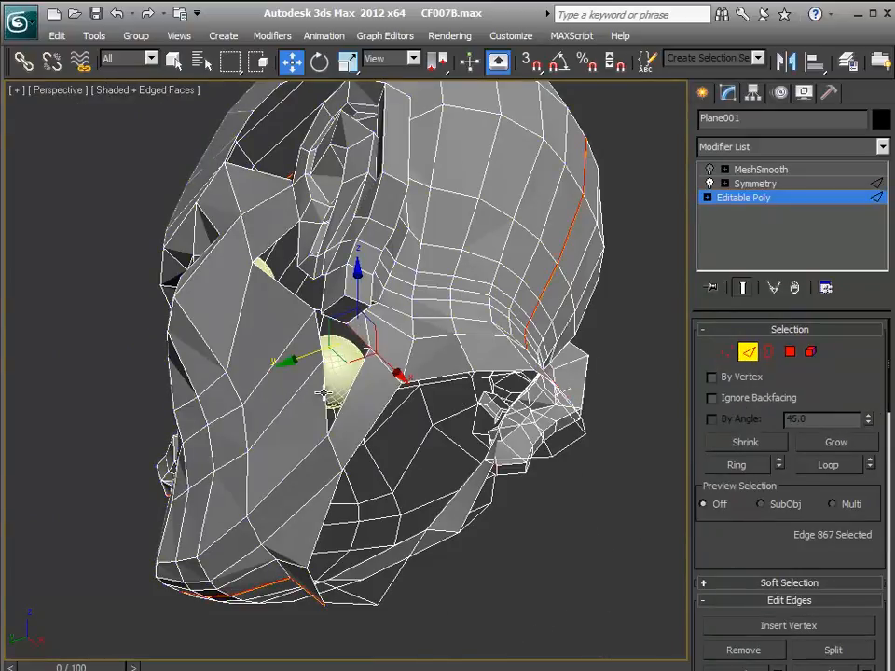
ctrl+click(322, 395)
alt+middle_drag(322, 396, 494, 471)
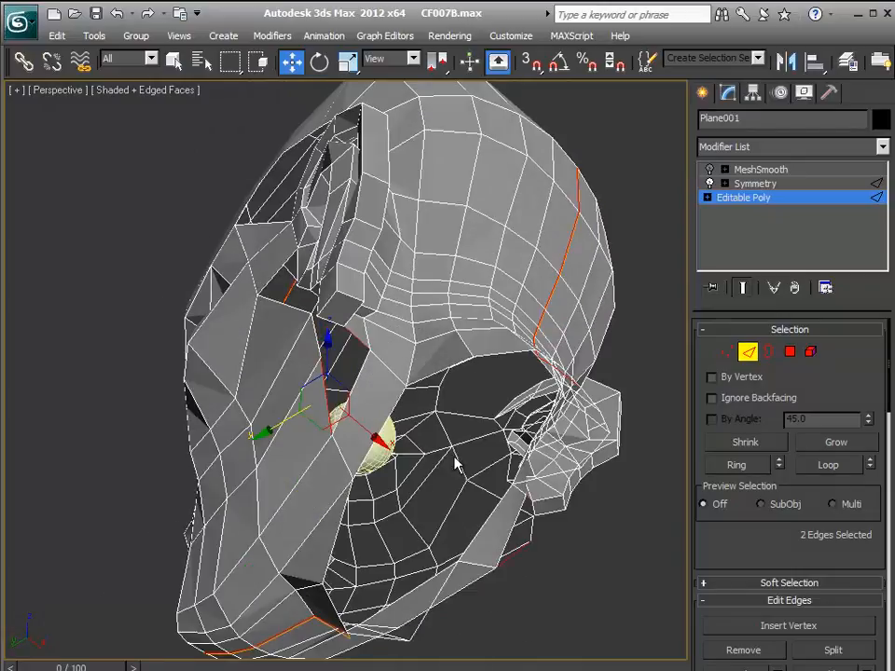
drag(722, 539, 711, 463)
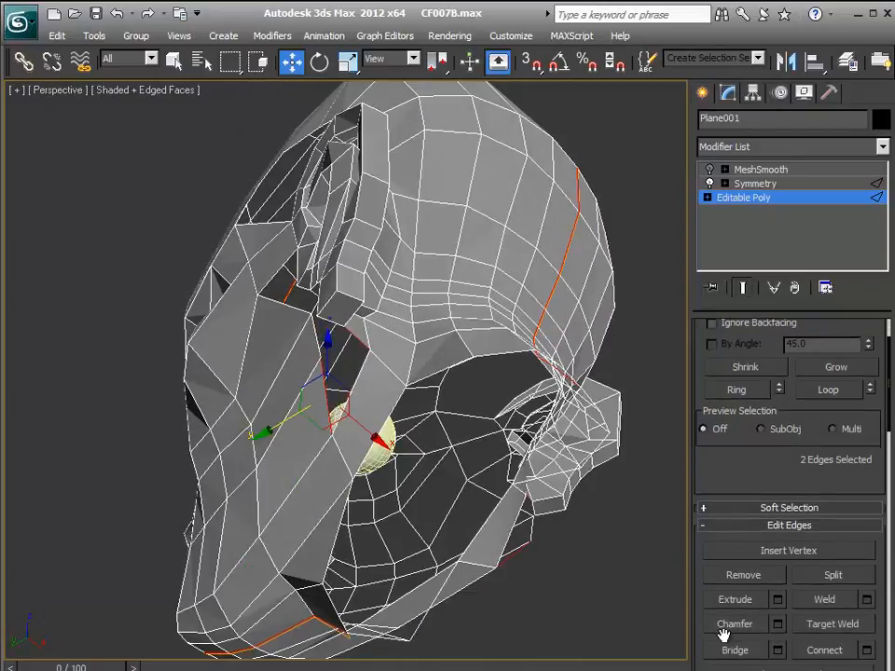
click(653, 595)
- Bridge the short edge under the ear's base to the jaw's rear open edge to close the gap
alt+middle_drag(380, 393, 383, 367)
scroll(416, 364, down, 5)
scroll(415, 365, up, 6)
click(384, 304)
ctrl+click(354, 346)
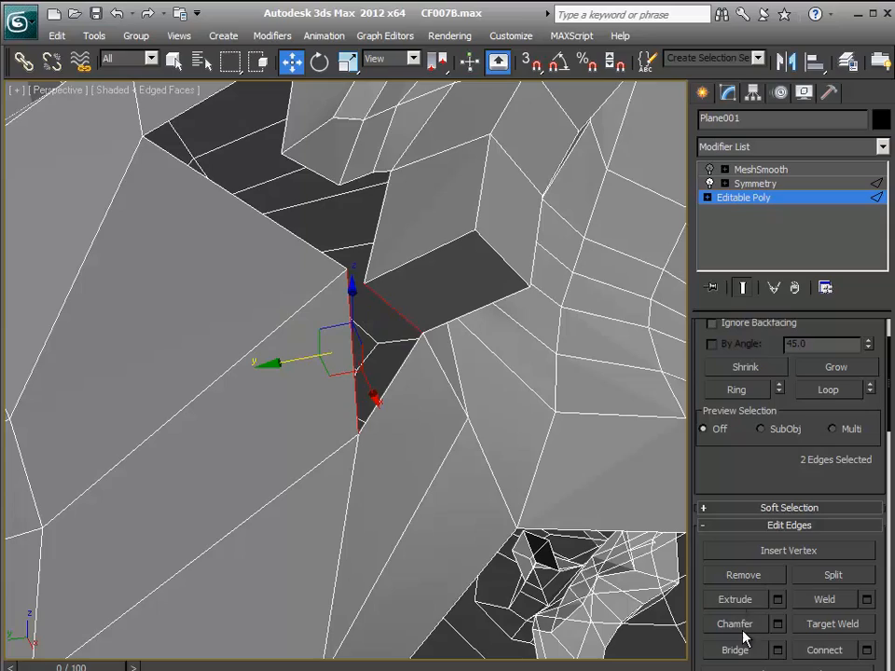
scroll(597, 578, down, 8)
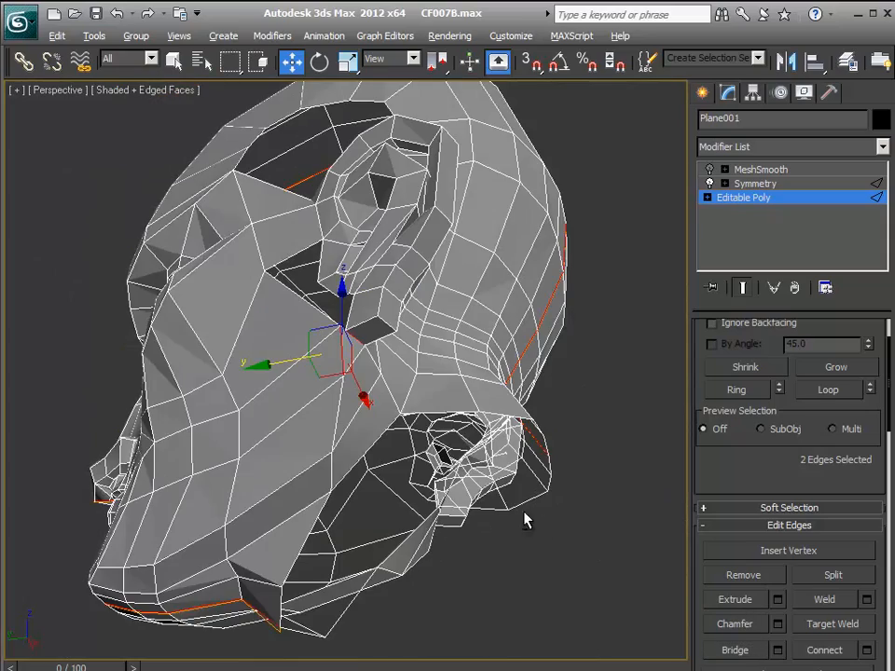
click(539, 543)
- Move the rear corner vertex of the jaw below the earlobe toward the back of the head along Y
alt+middle_drag(539, 543, 517, 551)
scroll(455, 479, up, 5)
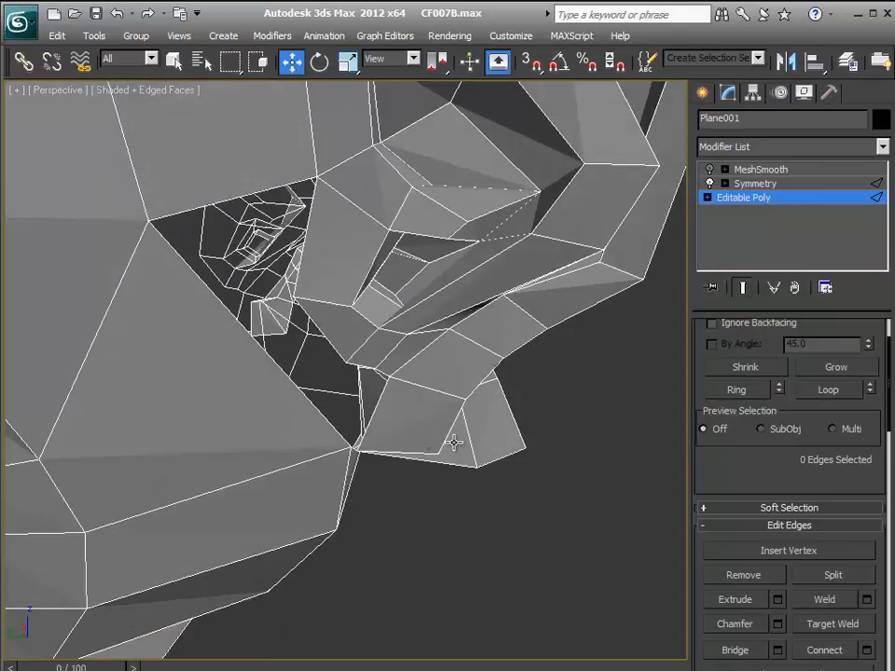
drag(711, 471, 717, 630)
click(721, 351)
alt+middle_drag(455, 438, 439, 505)
click(360, 488)
mouse_move(358, 487)
alt+middle_down()
mouse_move(376, 491)
mouse_move(345, 483)
alt+middle_up()
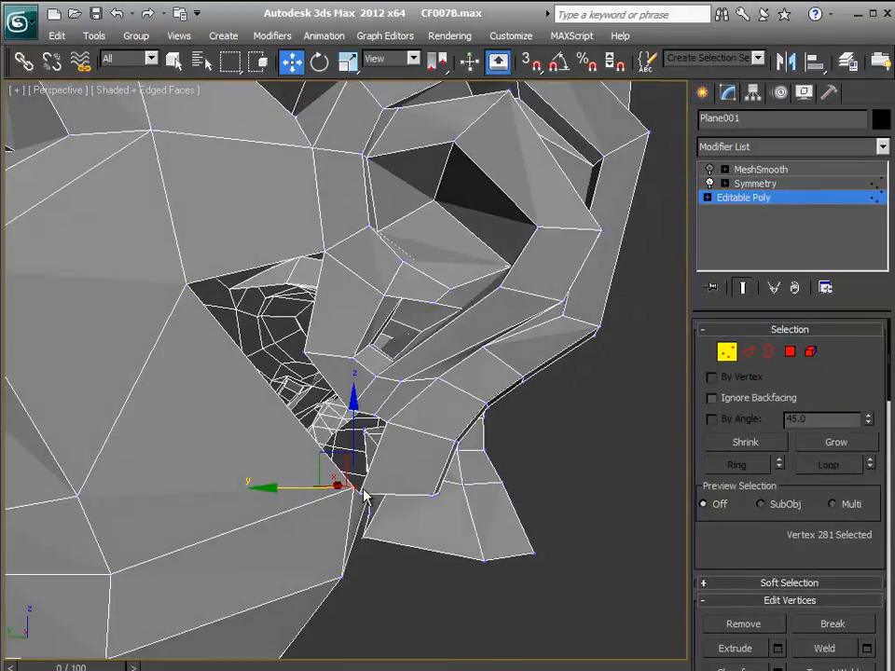
drag(307, 493, 322, 495)
- Adjust the vertex beside the jaw corner under the earlobe, moving it backward along Y
alt+middle_drag(362, 489, 387, 533)
click(387, 508)
drag(311, 508, 333, 512)
middle_drag(338, 527, 386, 522)
scroll(334, 479, down, 4)
click(413, 459)
middle_drag(418, 440, 425, 467)
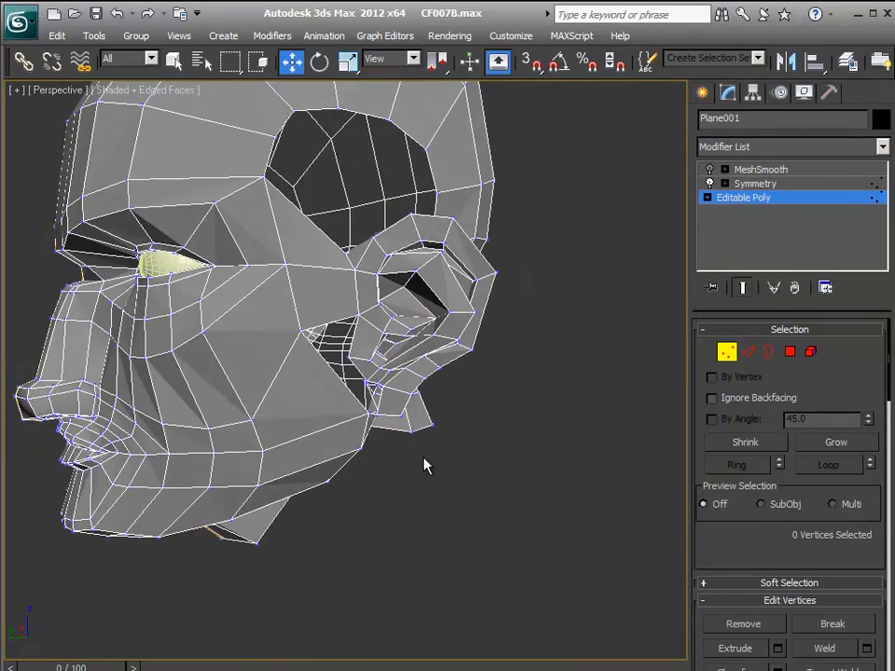
- Cap the open border between the cheek, the front of the ear and the jaw corner
click(768, 353)
click(322, 334)
alt+middle_drag(322, 333, 313, 244)
click(313, 244)
alt+middle_drag(406, 267, 312, 356)
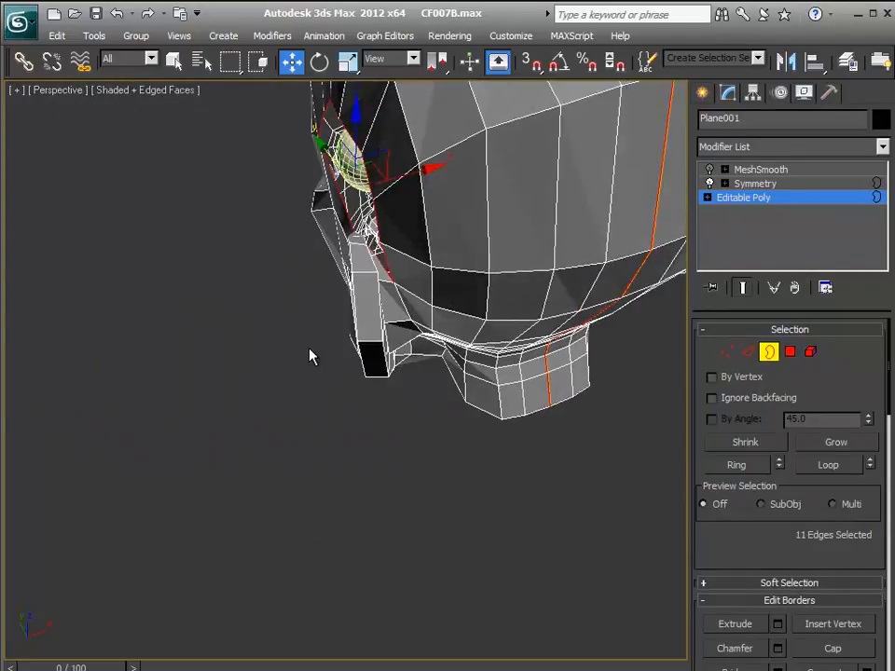
alt+middle_drag(318, 409, 429, 350)
scroll(439, 353, up, 4)
click(364, 407)
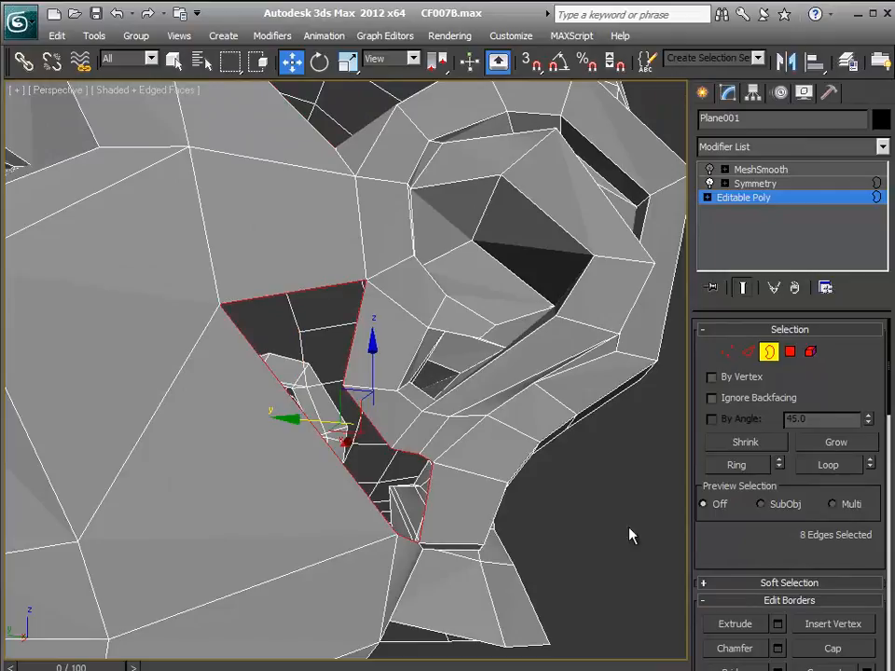
click(825, 650)
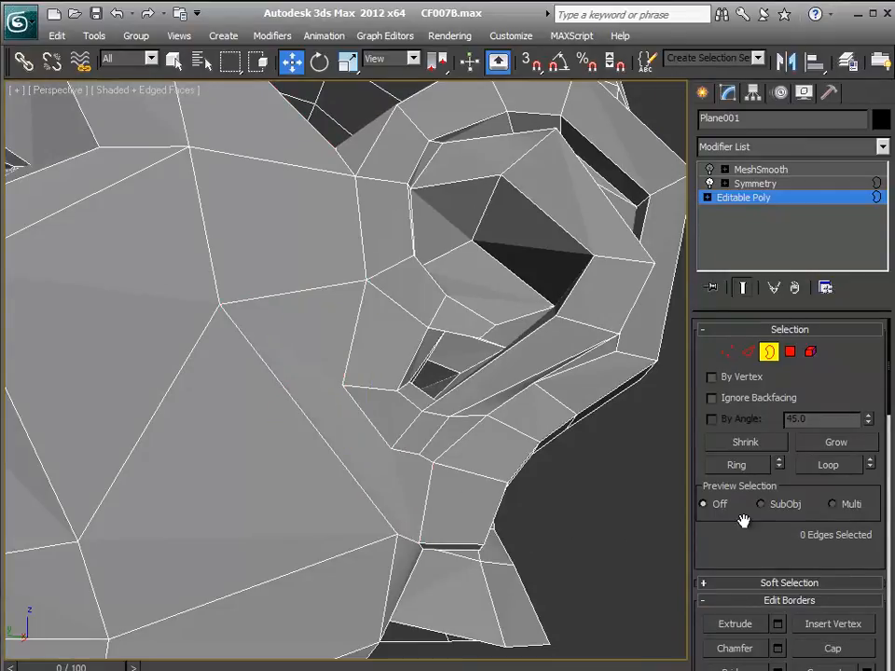
- Connect the vertex at the ear's lower front edge to the jaw corner vertex below the earlobe
click(726, 353)
click(417, 454)
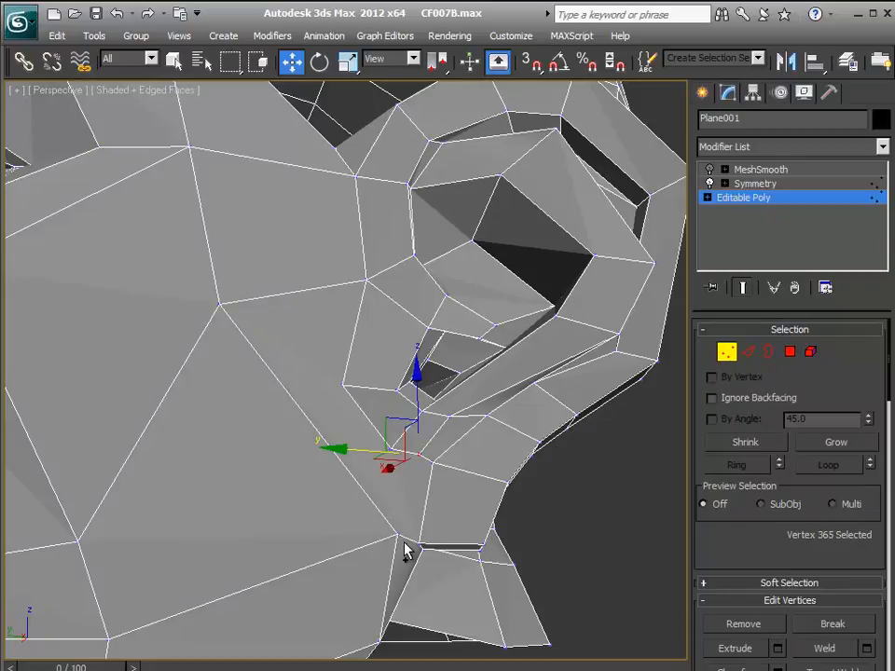
ctrl+click(397, 534)
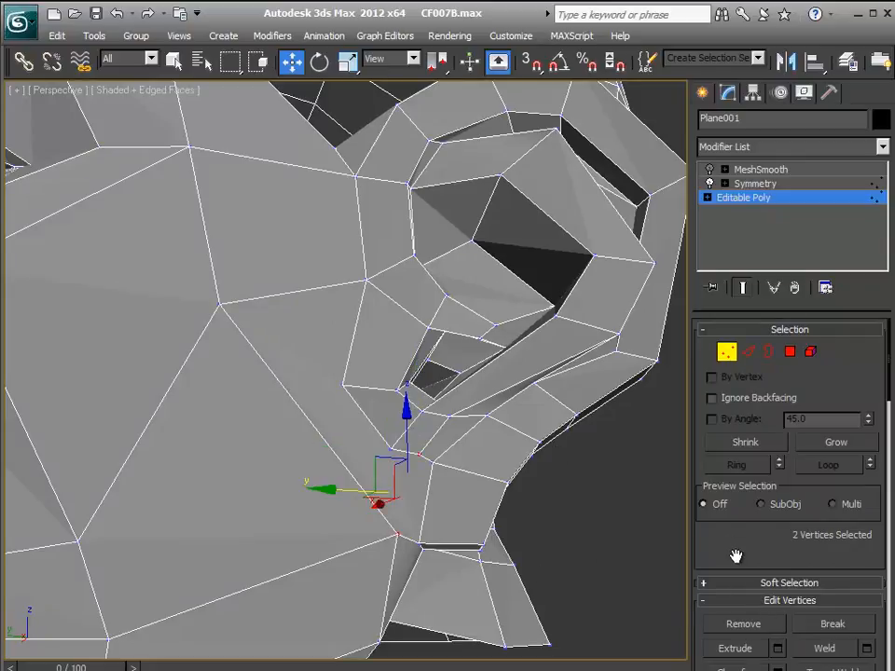
drag(731, 536, 732, 463)
click(643, 579)
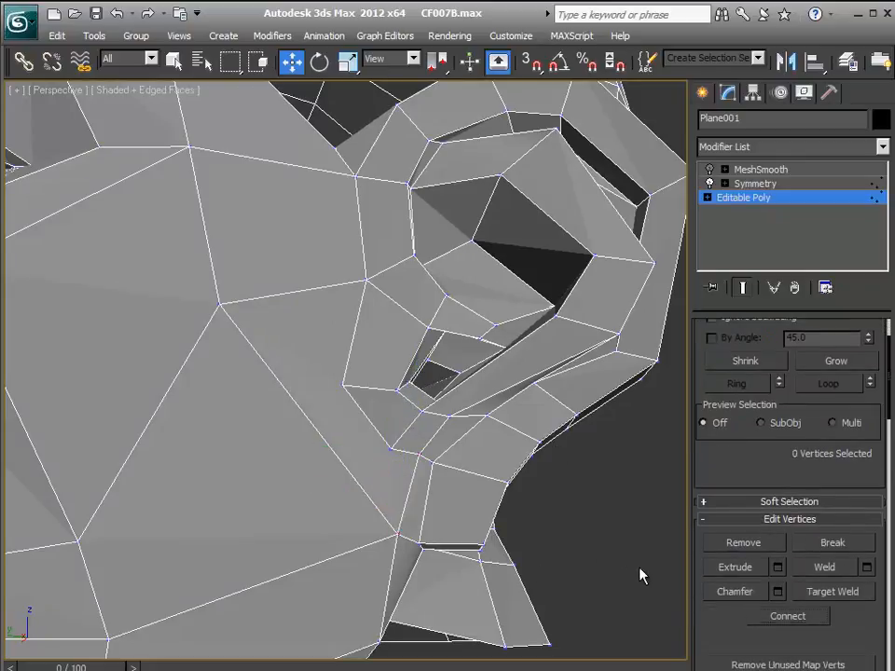
- Move the cheek vertex in front of the ear downward and back toward the earlobe
middle_drag(388, 454, 410, 449)
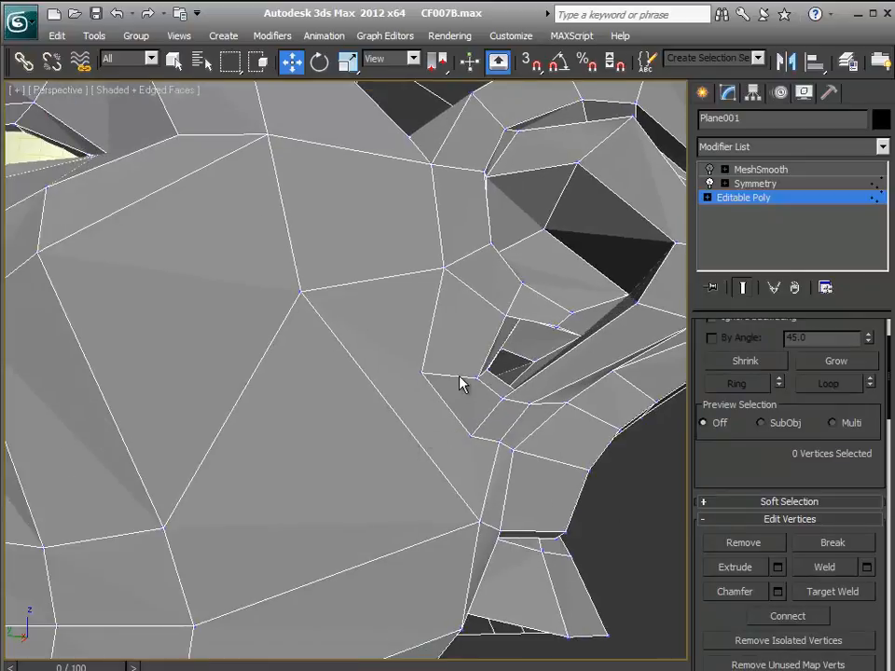
scroll(469, 436, down, 5)
alt+middle_drag(485, 428, 442, 403)
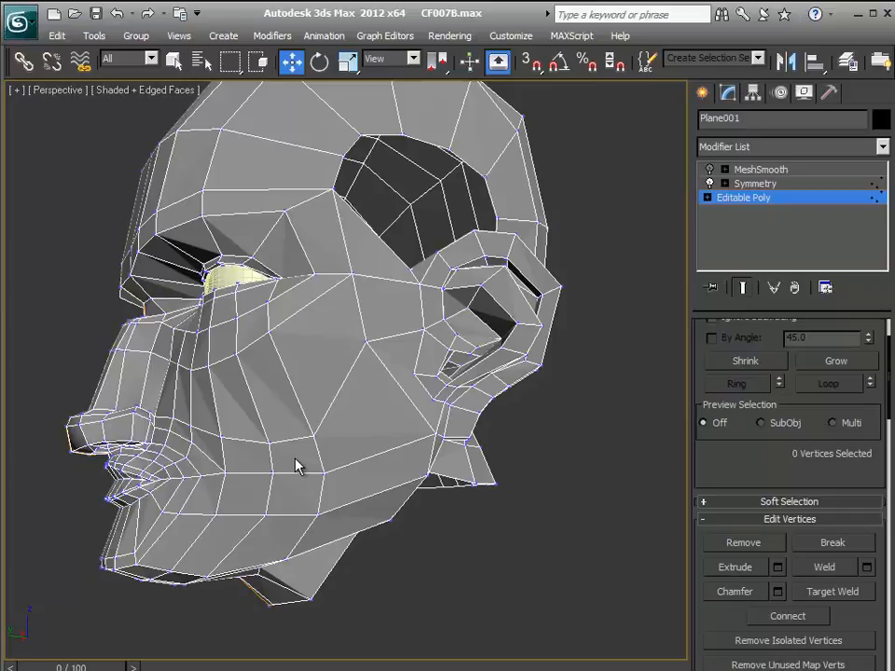
alt+middle_drag(426, 479, 410, 493)
alt+middle_drag(362, 371, 369, 376)
scroll(365, 377, up, 5)
scroll(368, 377, down, 3)
alt+middle_drag(370, 457, 414, 328)
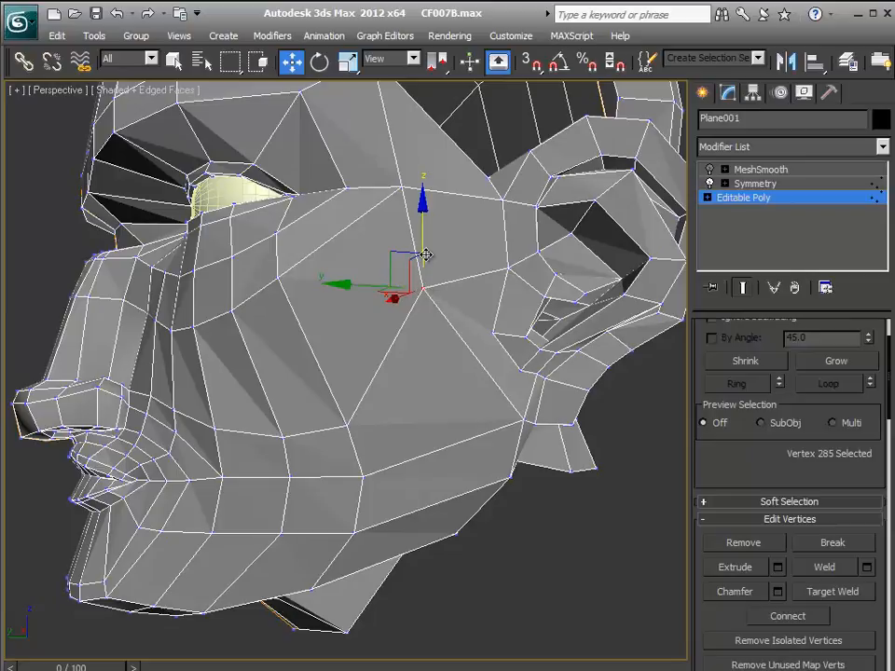
drag(422, 292, 434, 356)
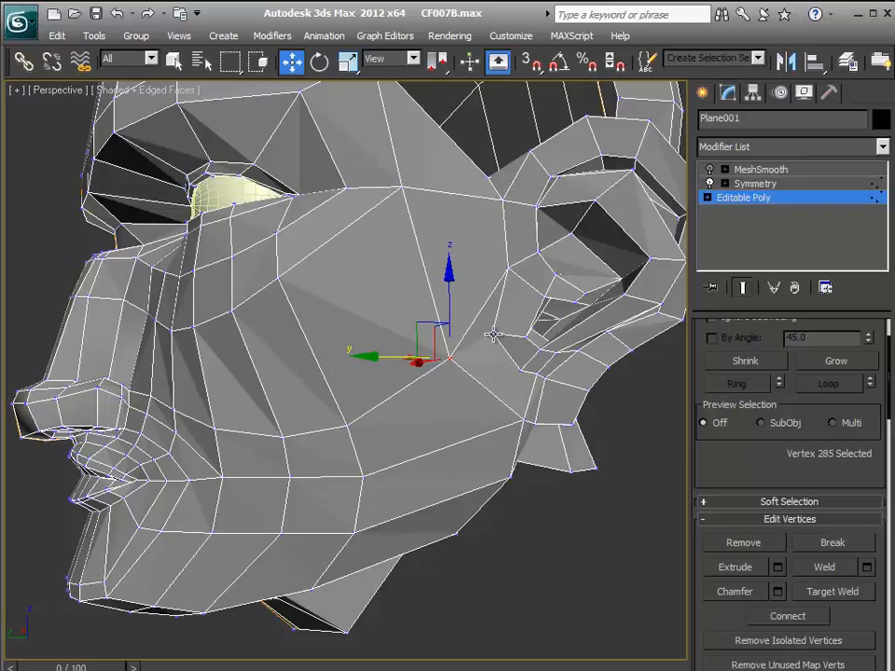
- Remove the diagonal edge running from the repositioned cheek vertex up to the ear's front edge
drag(766, 442, 736, 582)
click(748, 352)
click(665, 413)
click(478, 315)
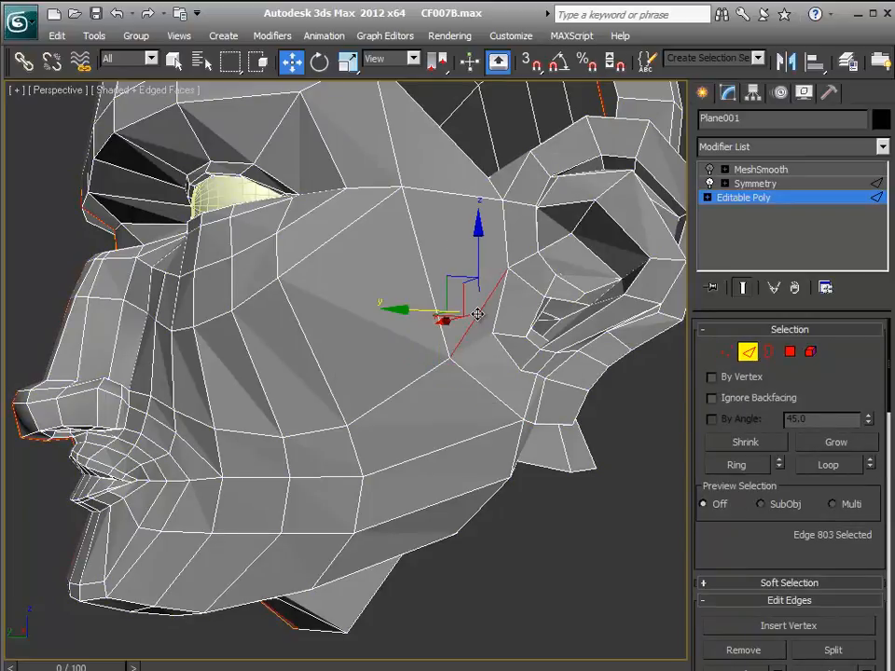
click(511, 349)
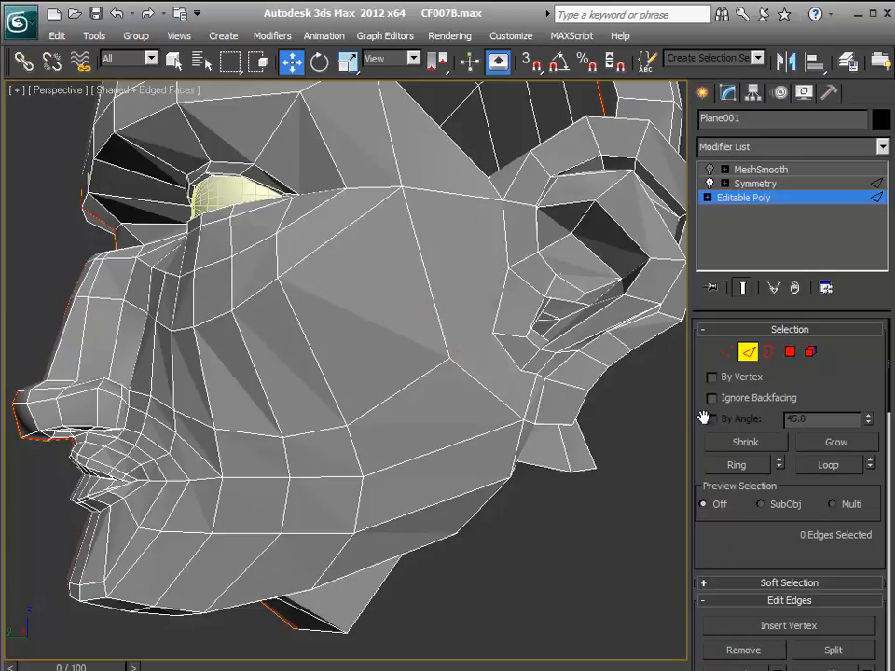
- Connect the repositioned cheek vertex to the nearest vertex on the ear's lower front edge
click(724, 359)
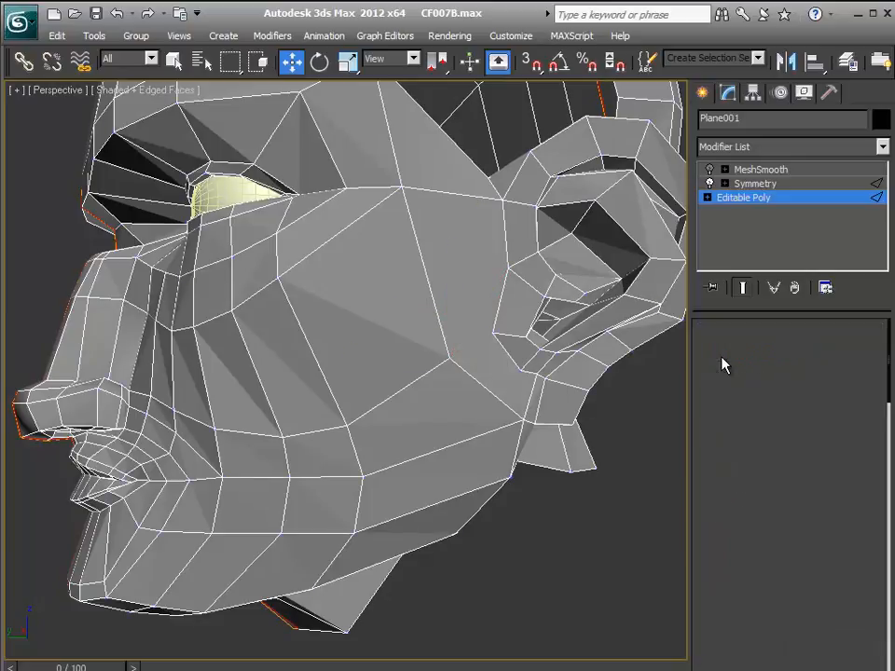
click(494, 332)
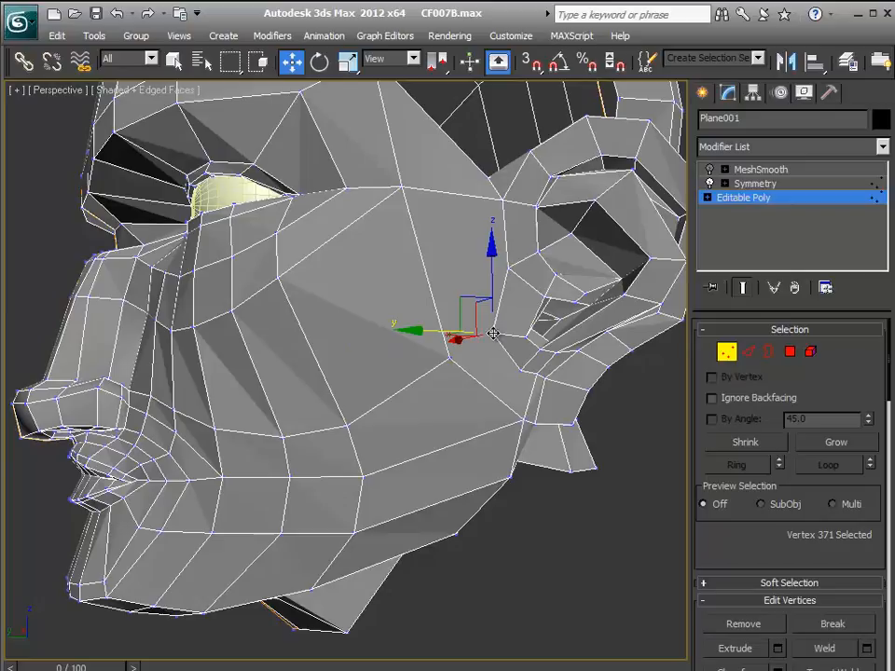
ctrl+click(448, 358)
drag(732, 541, 729, 490)
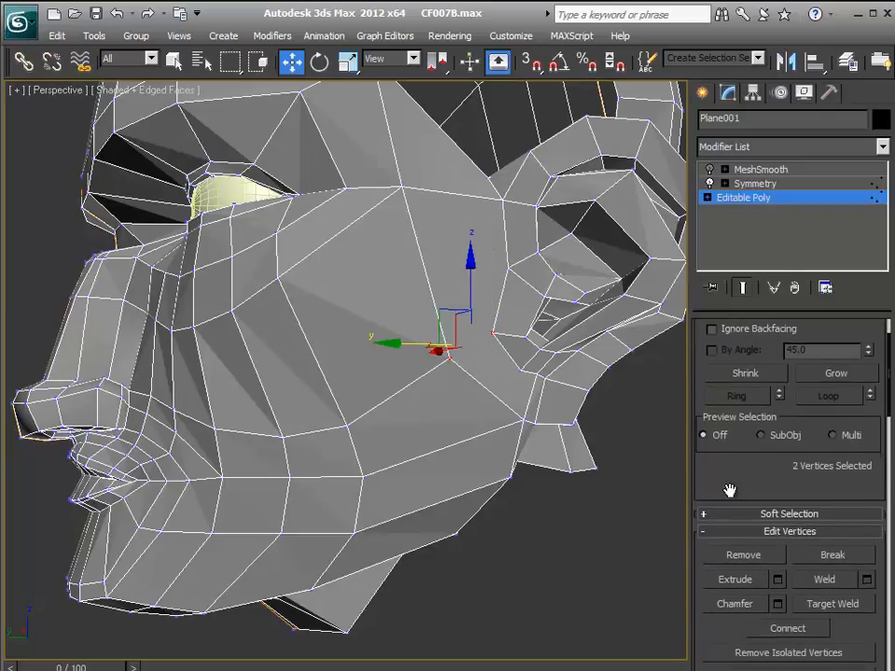
click(792, 630)
- Select the ring of edges from the cheek in front of the ear to the nose and connect it with a new edge loop
alt+middle_drag(469, 266, 486, 281)
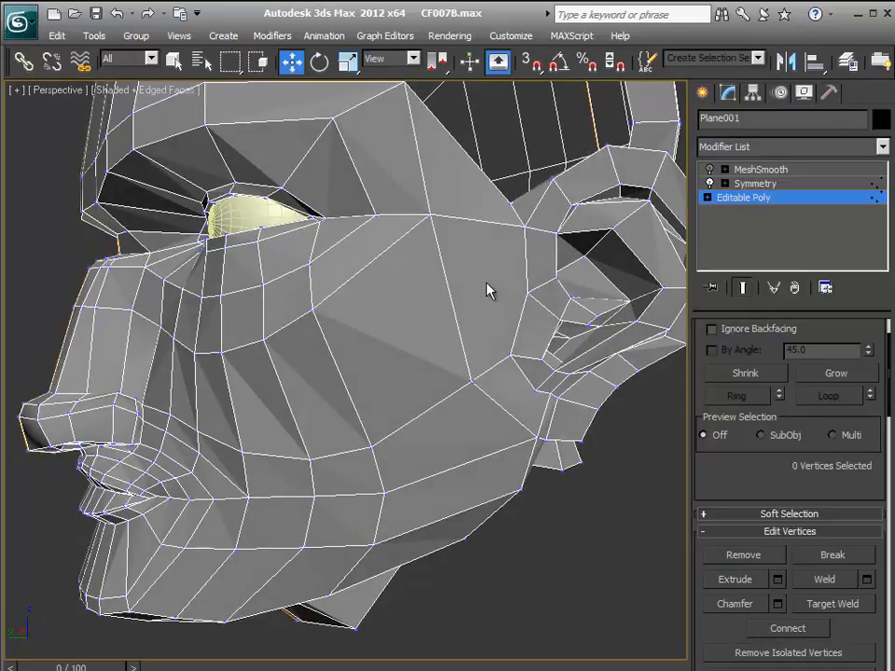
scroll(462, 327, down, 2)
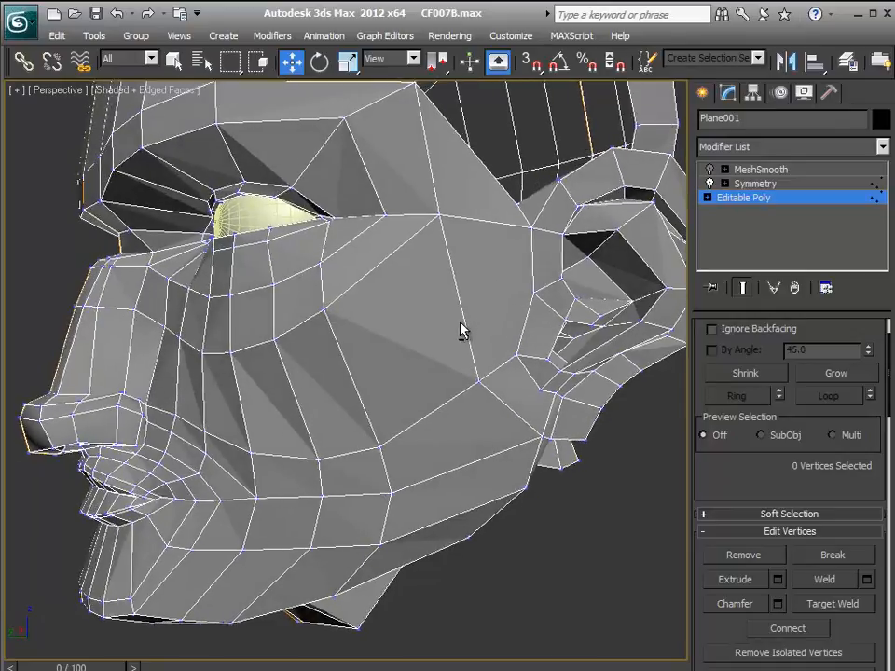
scroll(471, 336, down, 3)
scroll(476, 341, up, 4)
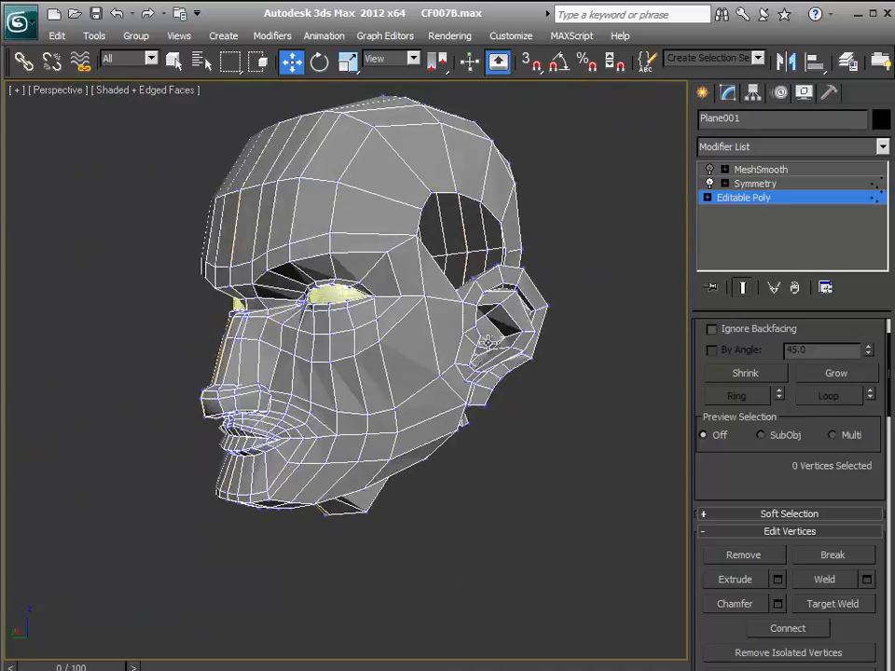
alt+middle_drag(456, 351, 460, 348)
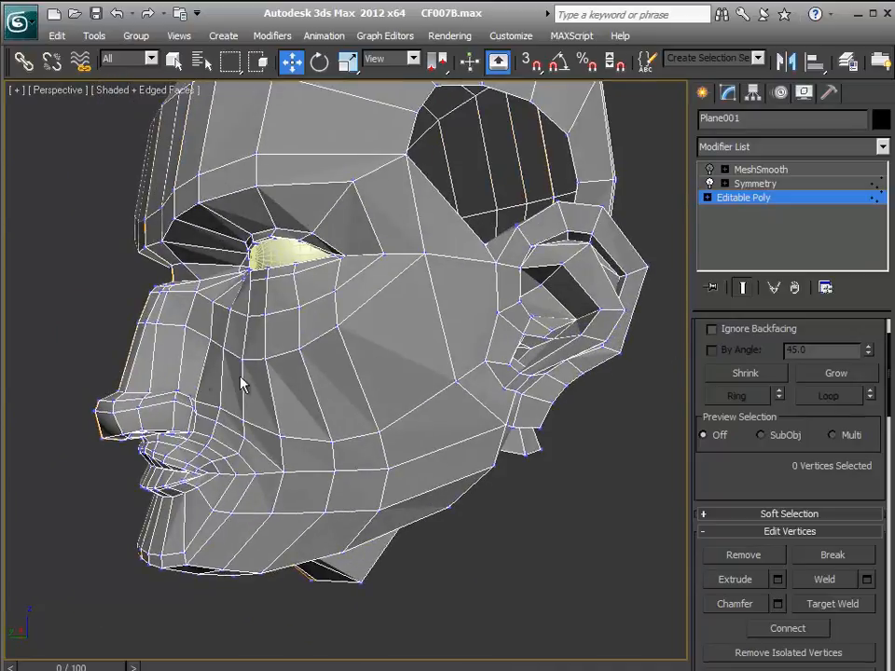
alt+middle_drag(280, 401, 431, 360)
drag(740, 477, 718, 541)
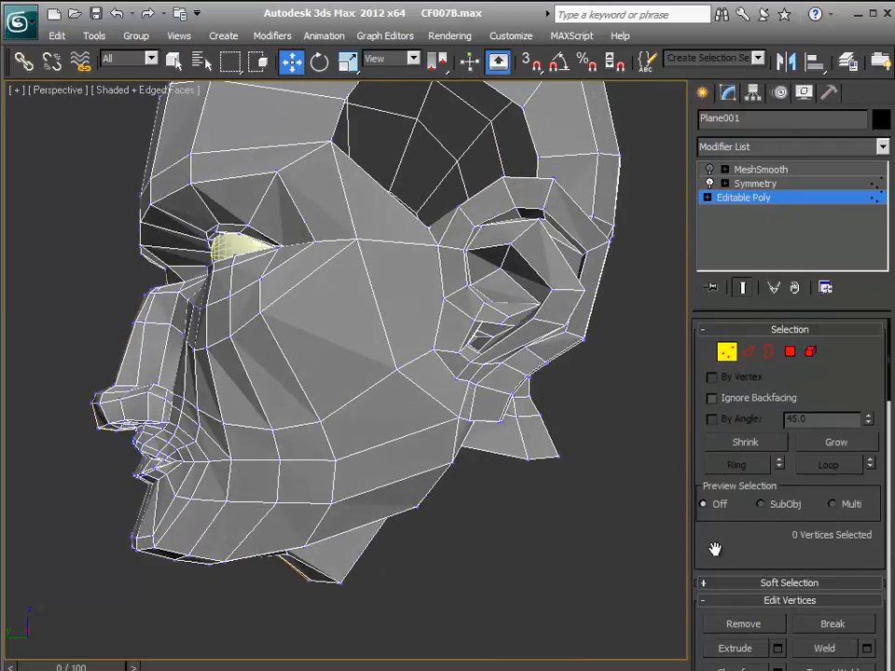
click(747, 356)
click(408, 352)
click(374, 295)
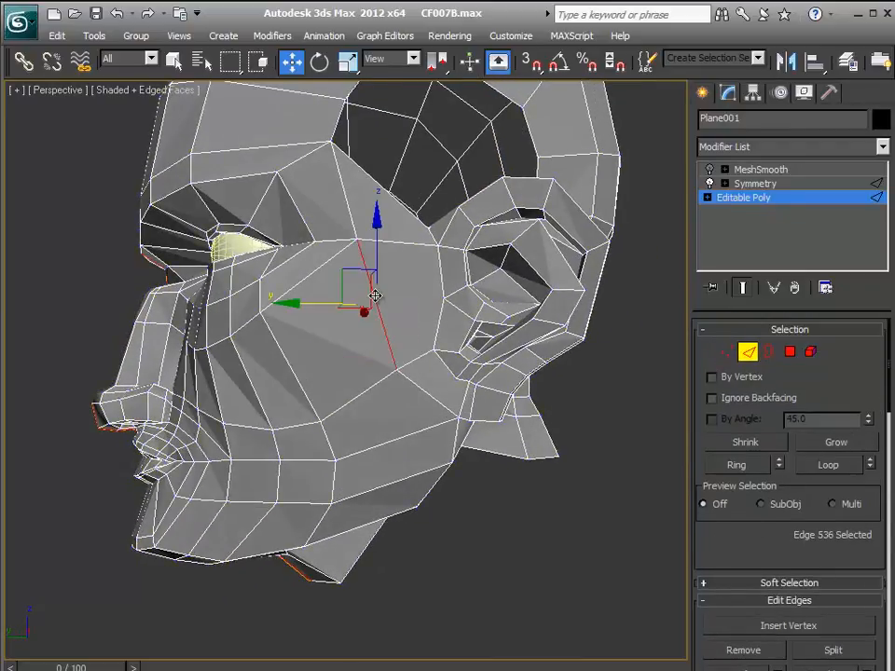
click(734, 464)
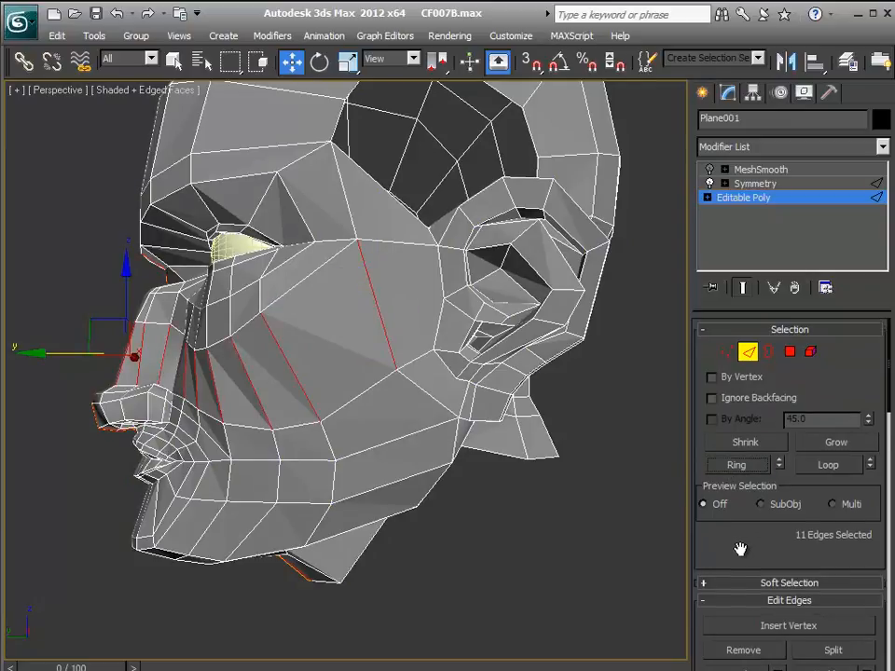
scroll(739, 551, down, 2)
click(816, 667)
click(611, 542)
- Connect the new loop's end vertex on the cheek to the vertex on the ear's front edge
scroll(752, 589, up, 2)
click(726, 353)
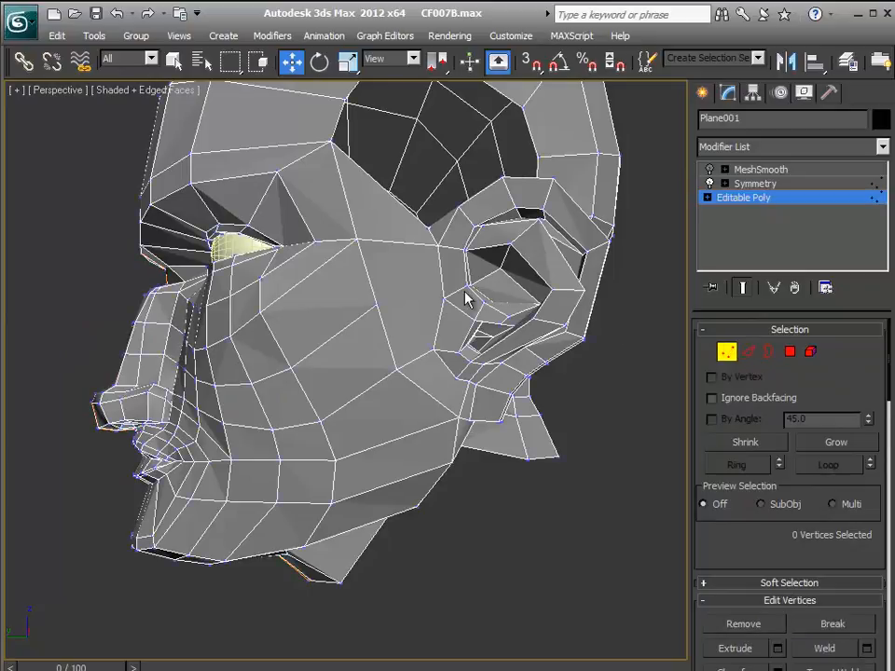
click(436, 301)
ctrl+click(392, 314)
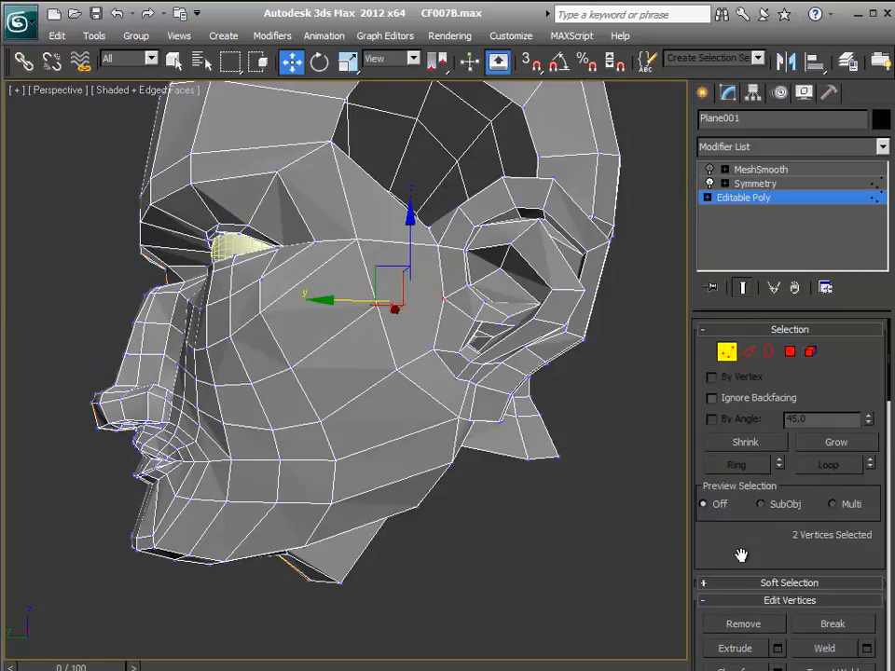
drag(743, 555, 740, 532)
click(786, 665)
click(604, 544)
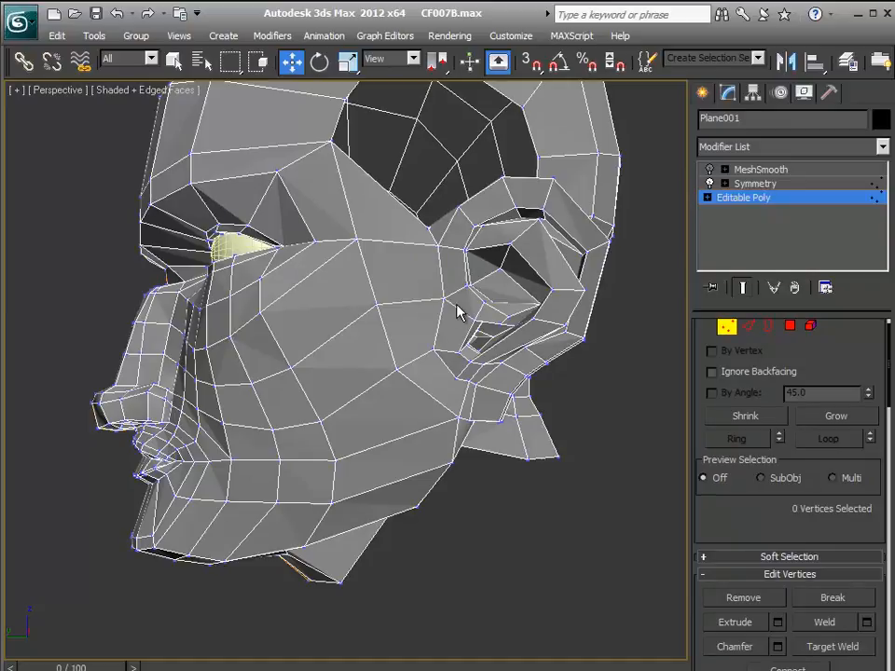
- Adjust two neighbouring cheek vertices beside the nose and below the inner eye along Y
alt+middle_drag(475, 322, 495, 334)
alt+middle_drag(416, 330, 543, 332)
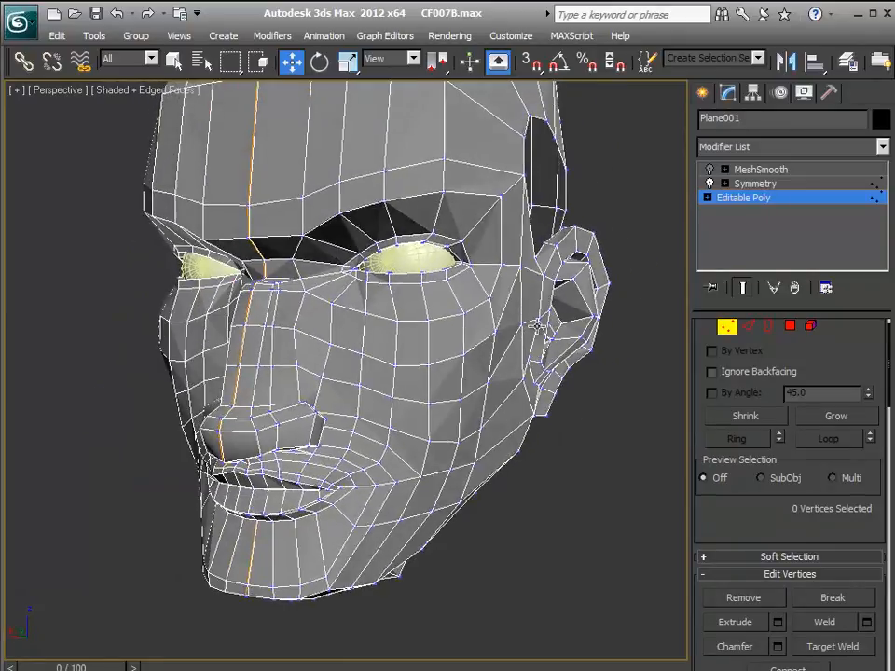
alt+middle_drag(293, 373, 259, 385)
click(224, 339)
alt+middle_drag(224, 339, 244, 379)
click(242, 337)
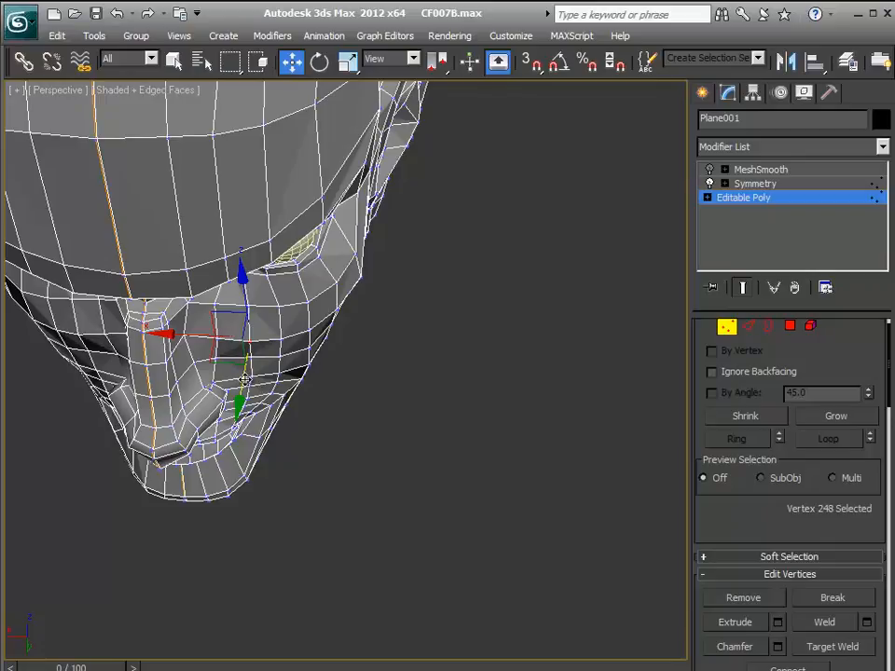
click(277, 347)
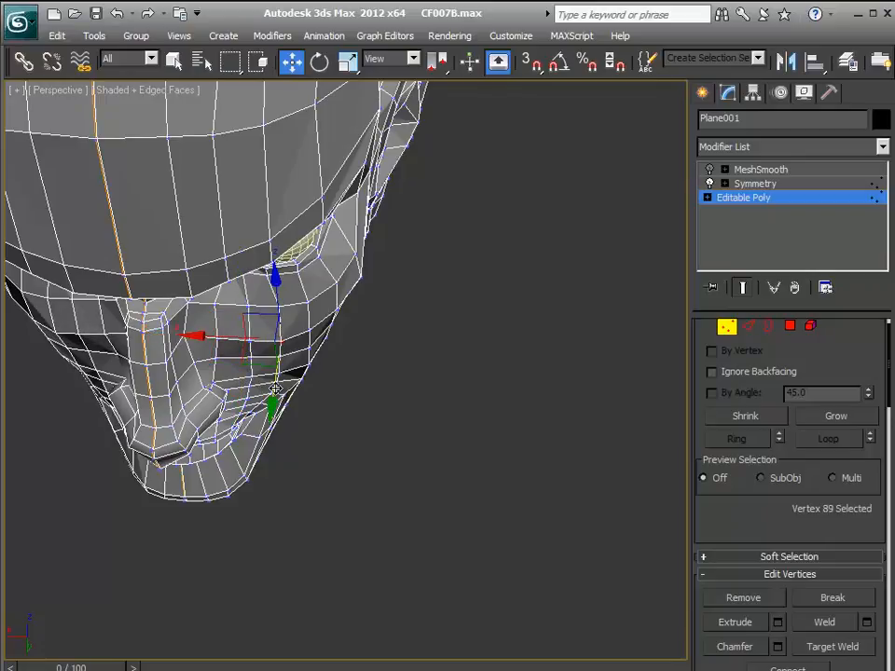
click(391, 397)
- Move the new loop's two vertices in the crease between nose and cheek forward along Y
alt+middle_drag(391, 398, 410, 313)
scroll(382, 363, up, 4)
click(396, 304)
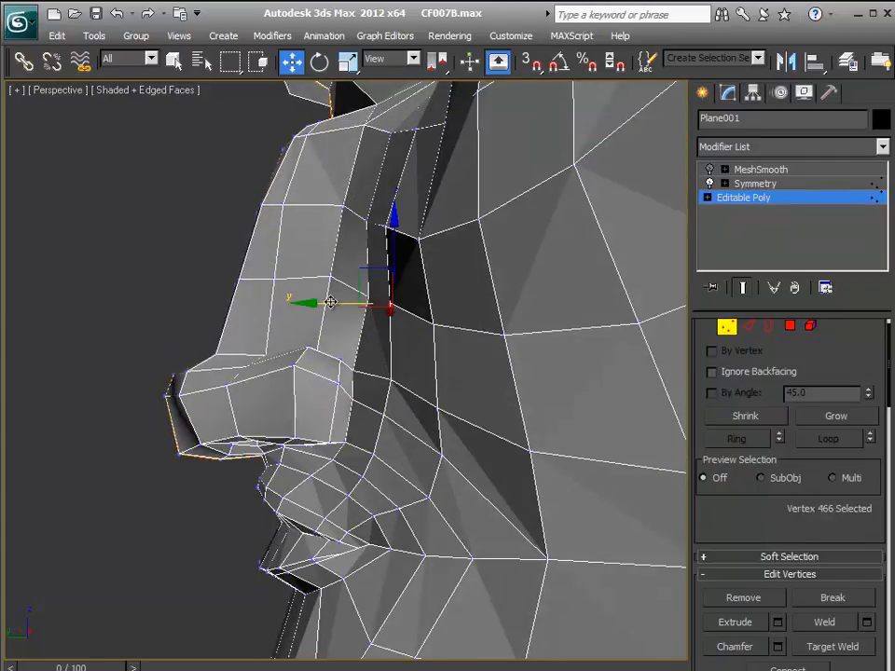
click(371, 304)
click(370, 298)
drag(327, 297, 314, 299)
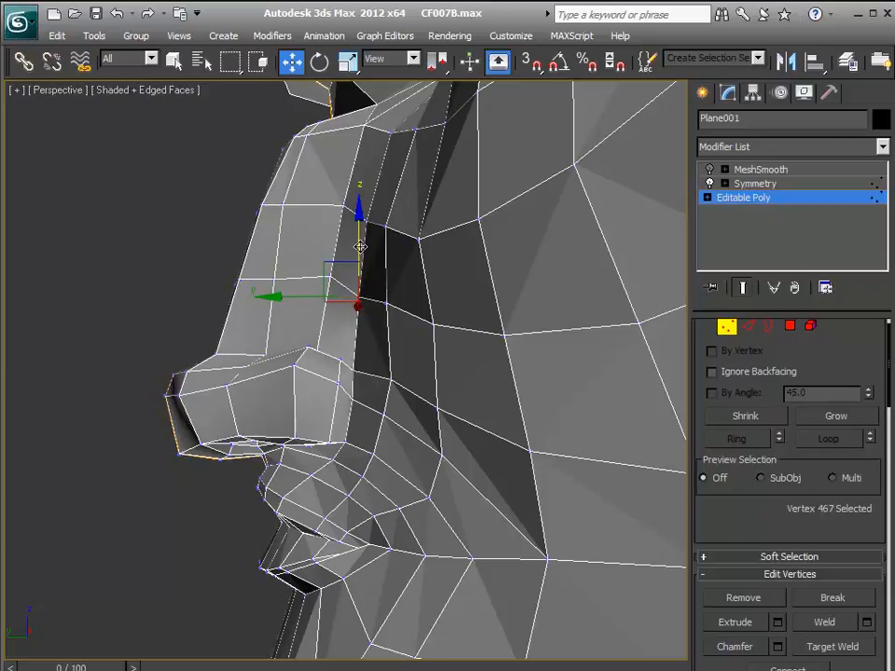
- Lower the new loop's vertex on the side of the nose slightly along Z
ctrl+click(330, 285)
click(330, 277)
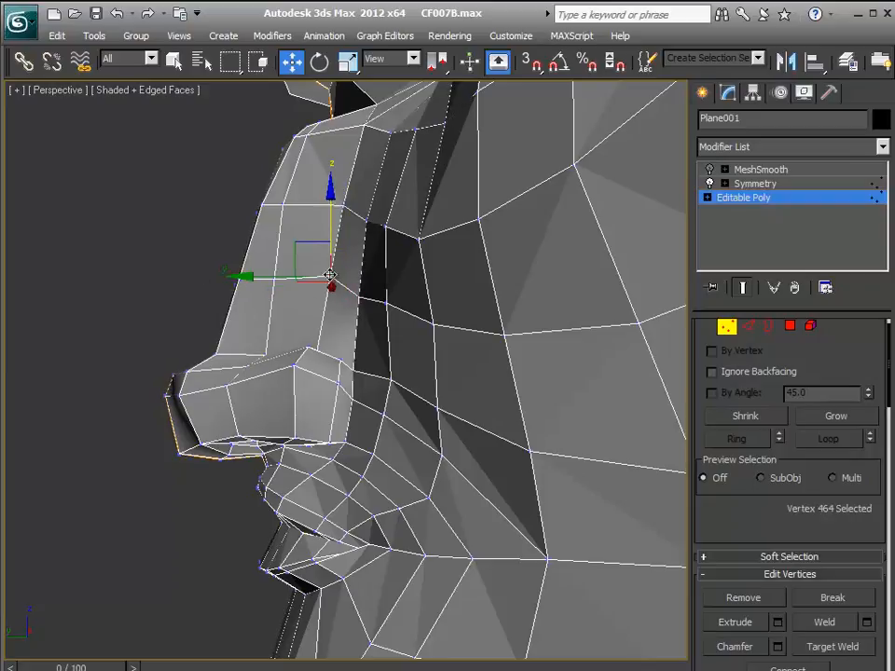
drag(328, 230, 330, 234)
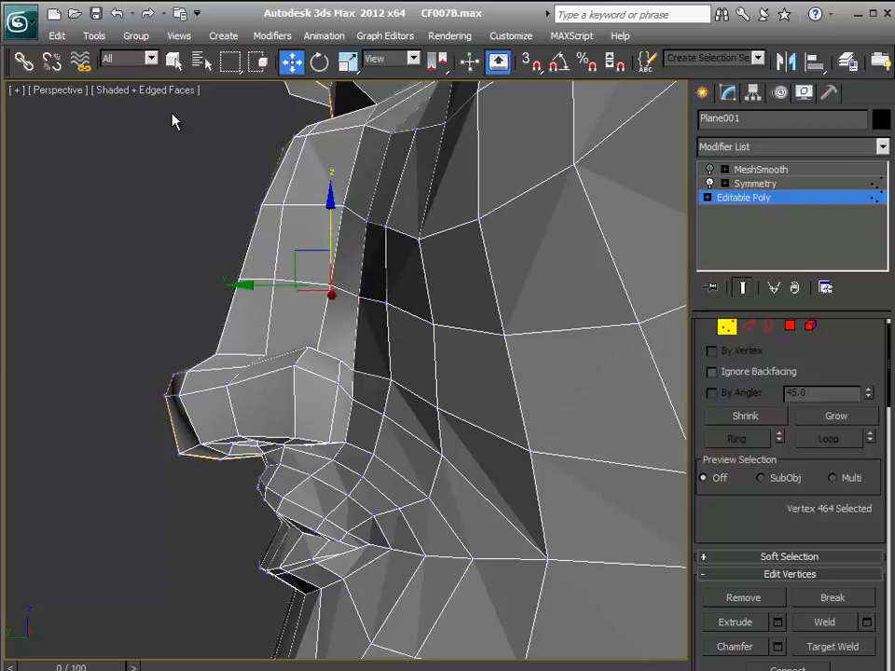
- Move the new loop's three cheek vertices just beyond the nose crease slightly forward along Y, one at a time
click(165, 269)
click(384, 306)
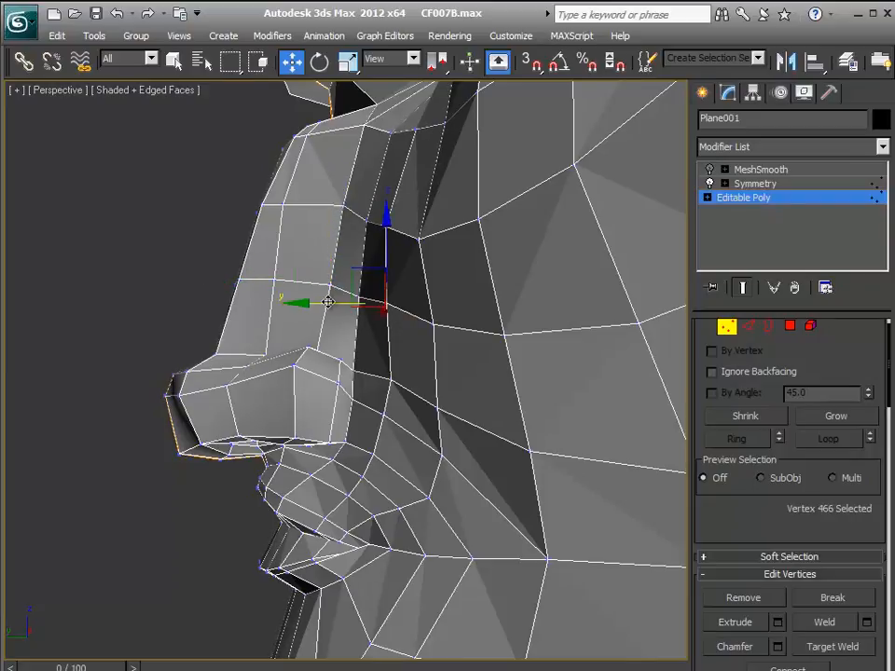
click(435, 325)
drag(375, 323, 365, 325)
click(503, 336)
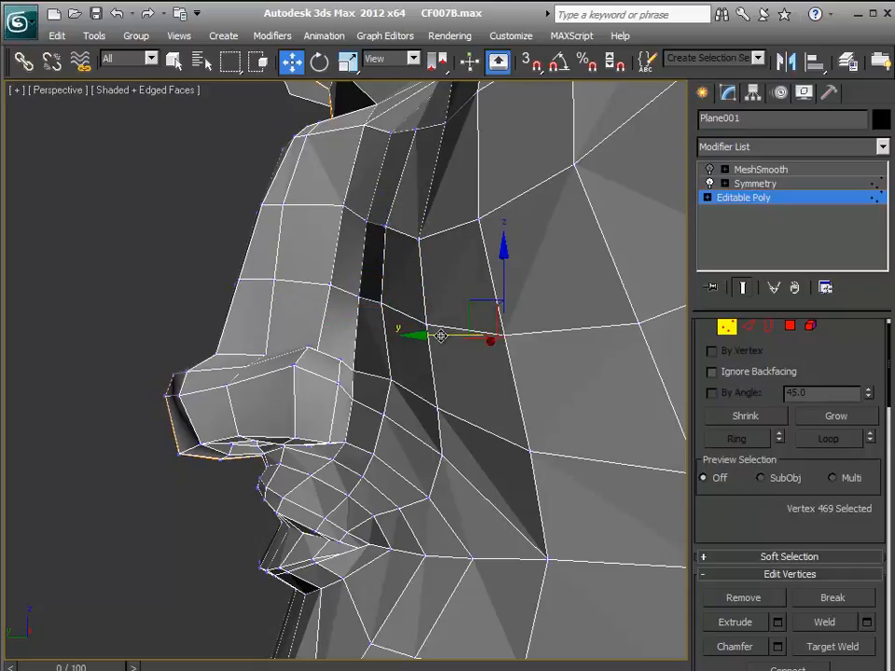
- Move the cheek vertex beside the nostril wing forward along Y
click(391, 392)
click(384, 378)
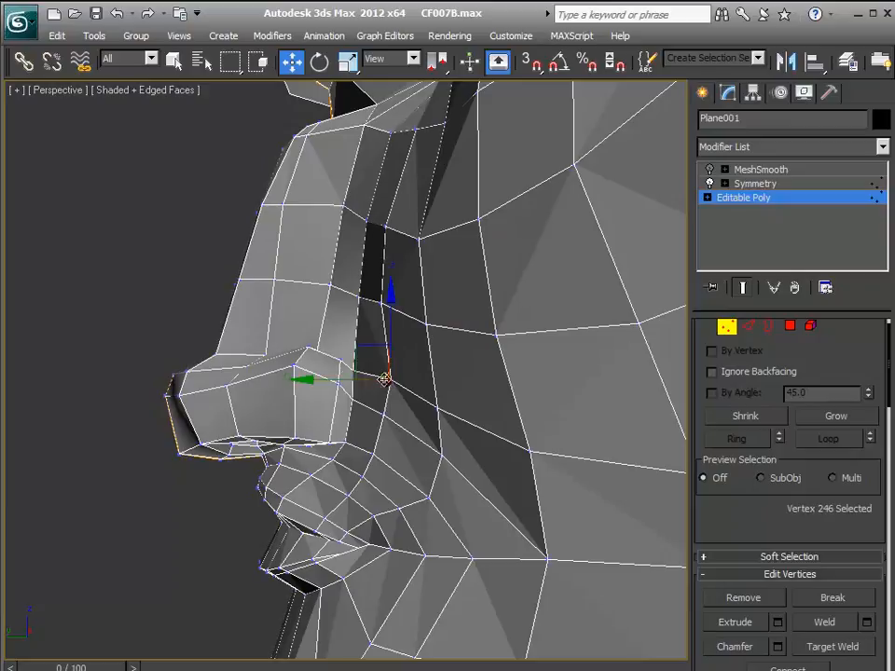
click(325, 377)
key(z)
alt+middle_drag(342, 383, 407, 364)
scroll(372, 408, up, 7)
alt+middle_drag(372, 409, 326, 405)
click(352, 406)
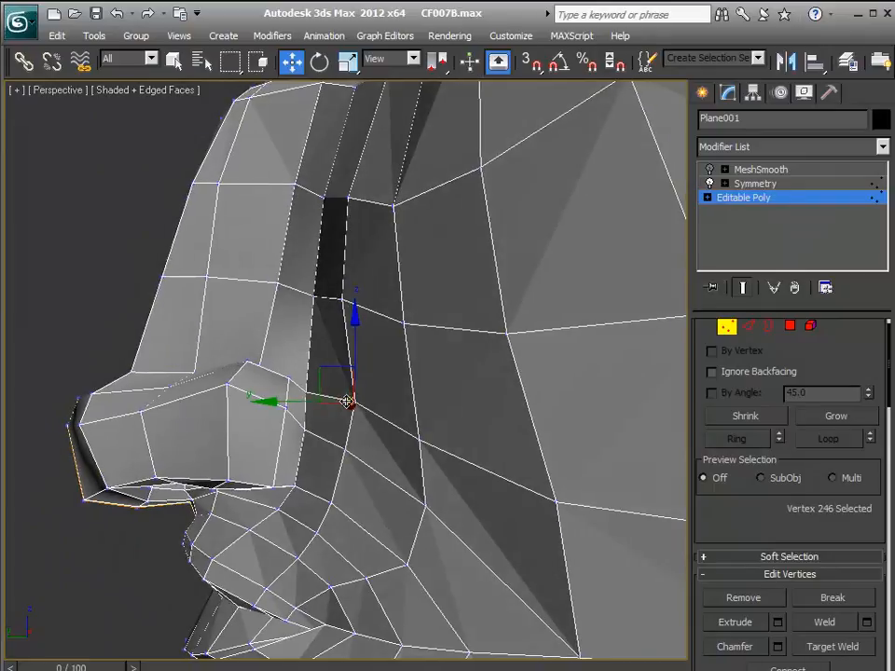
click(164, 273)
- Move the neighbouring cheek vertex, one column behind the nostril-side vertex, slightly forward along Y
alt+middle_drag(164, 273, 317, 295)
click(395, 445)
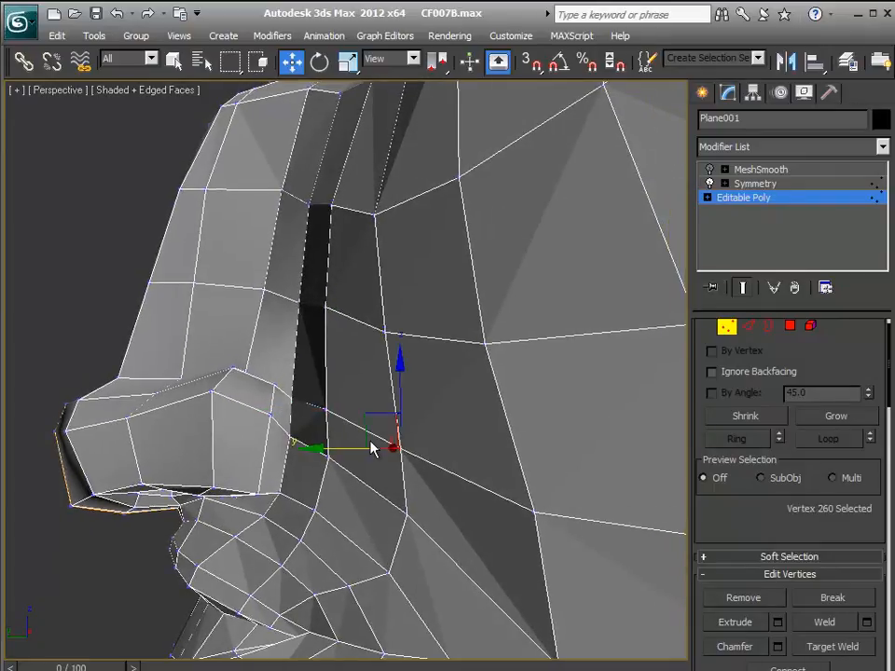
click(326, 443)
key(ctrl+z)
drag(335, 448, 332, 442)
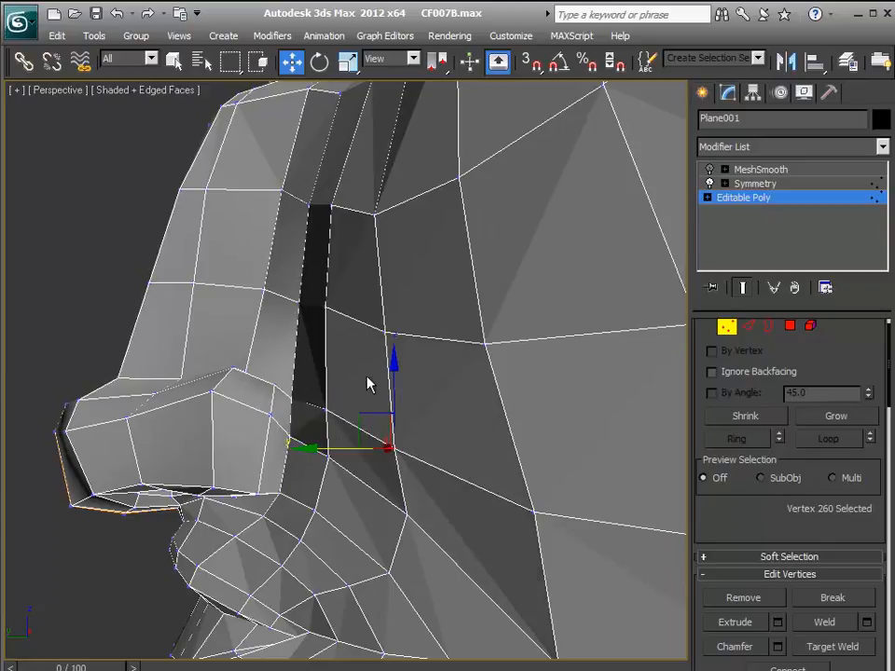
- Move the loop's two cheek vertices beside the middle of the nose together forward along Y and slightly down along Z
click(386, 329)
ctrl+click(302, 321)
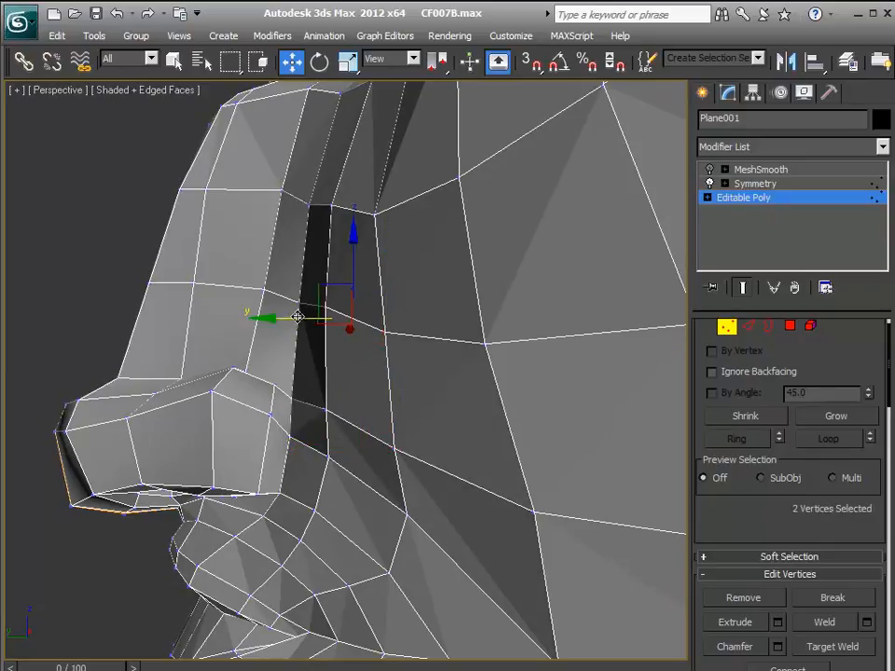
drag(294, 320, 284, 325)
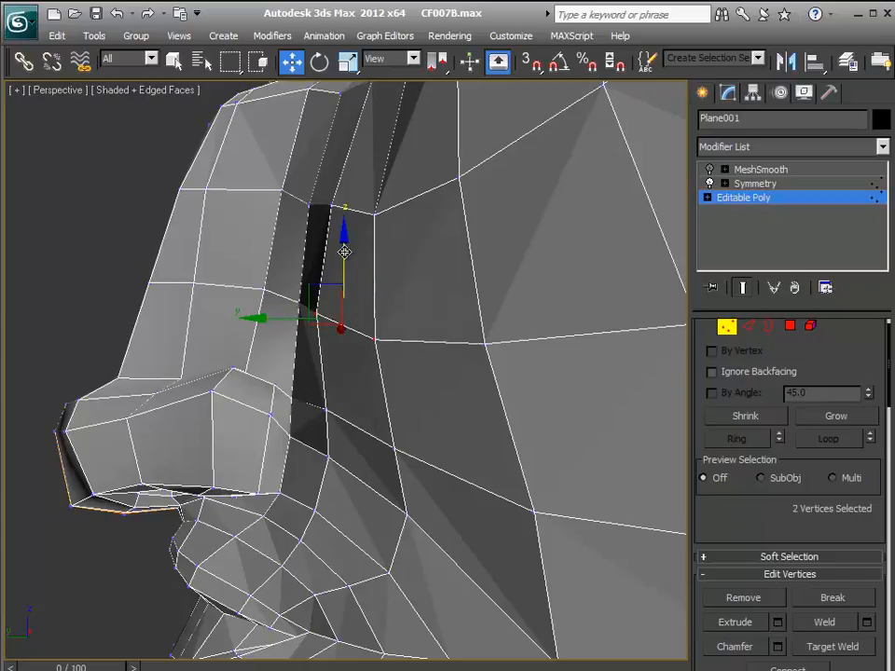
alt+middle_drag(403, 288, 393, 376)
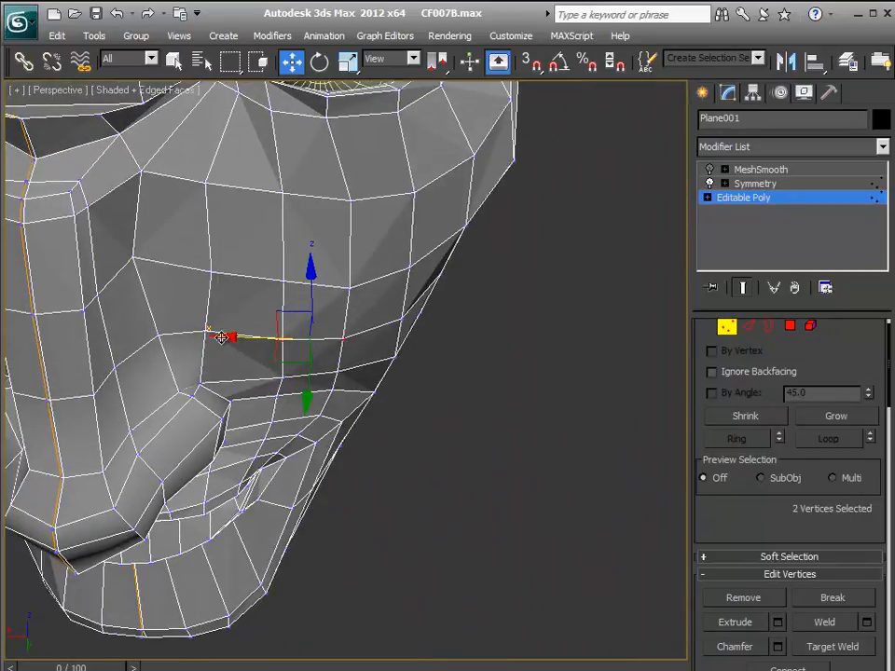
alt+middle_drag(506, 396, 417, 393)
scroll(414, 350, up, 3)
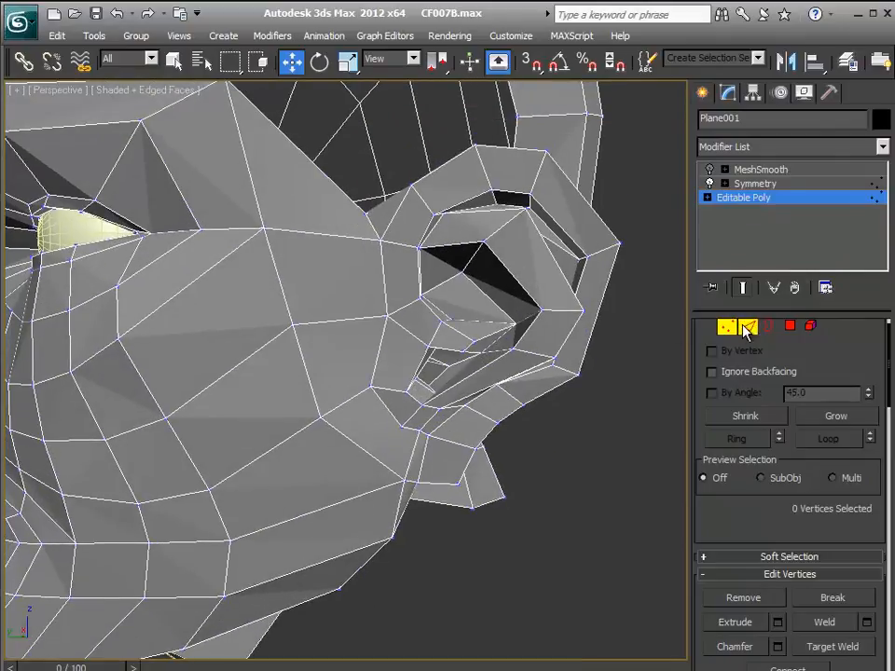
- Move the head mesh edge directly in front of the ear slightly toward the cheek along Y
click(749, 326)
click(368, 318)
click(390, 280)
drag(331, 279, 314, 279)
alt+middle_drag(319, 279, 341, 281)
alt+middle_drag(463, 433, 394, 344)
click(473, 410)
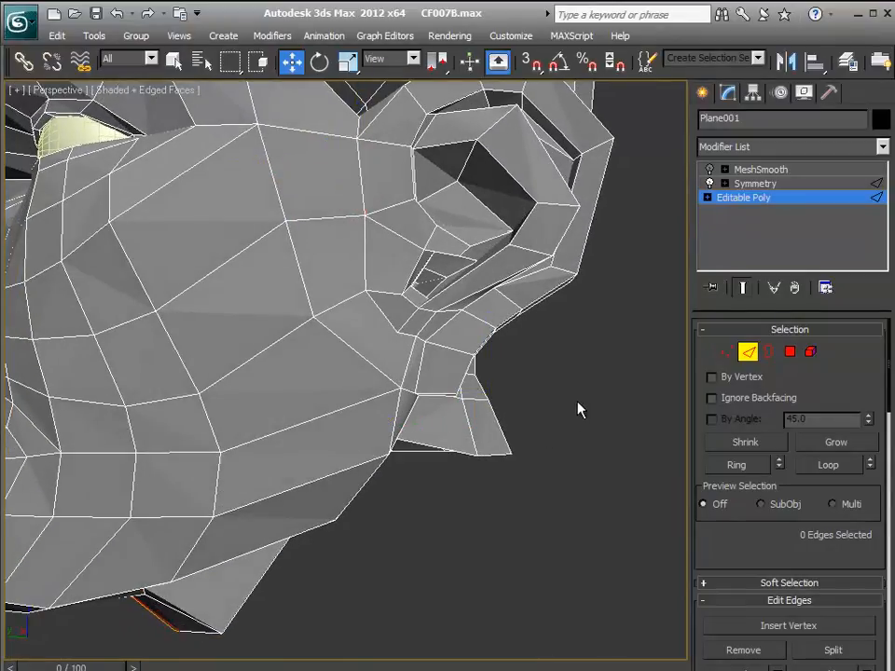
- Remove the short edges that meet on the cheek just in front of the earlobe
alt+middle_drag(578, 398, 523, 473)
scroll(563, 391, up, 3)
alt+middle_drag(456, 454, 535, 430)
scroll(558, 408, down, 4)
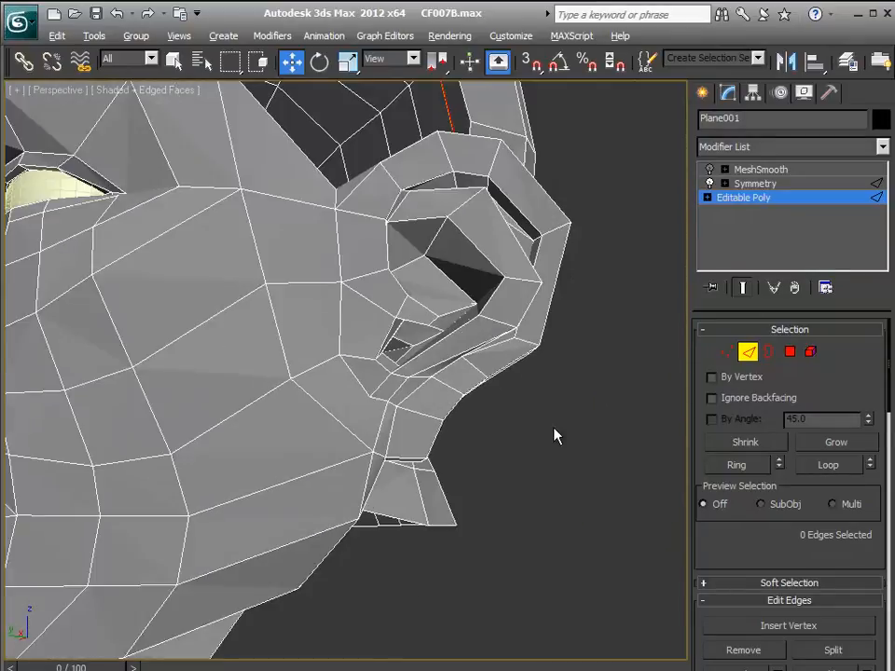
scroll(424, 422, up, 4)
click(341, 405)
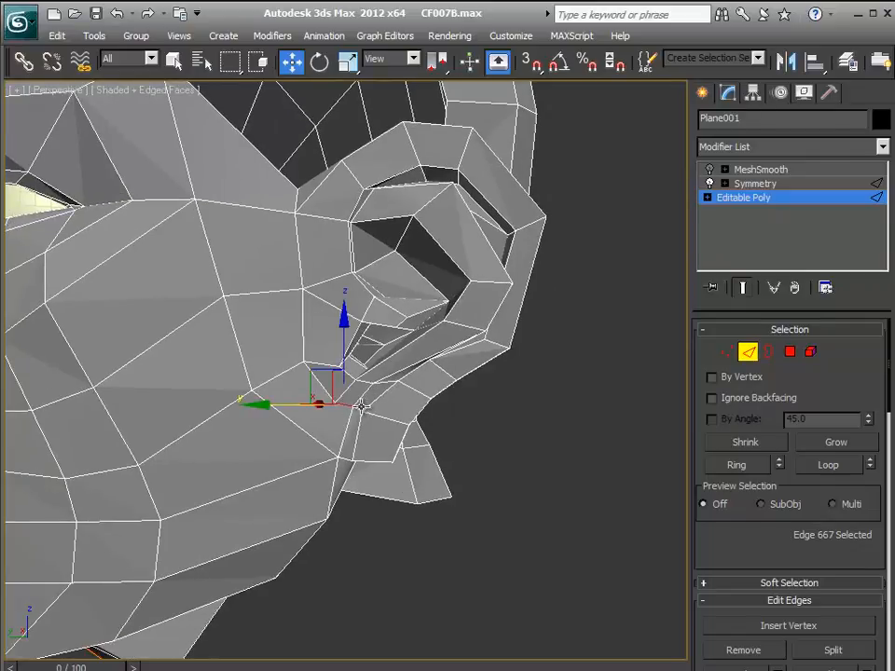
click(330, 422)
click(324, 387)
click(347, 403)
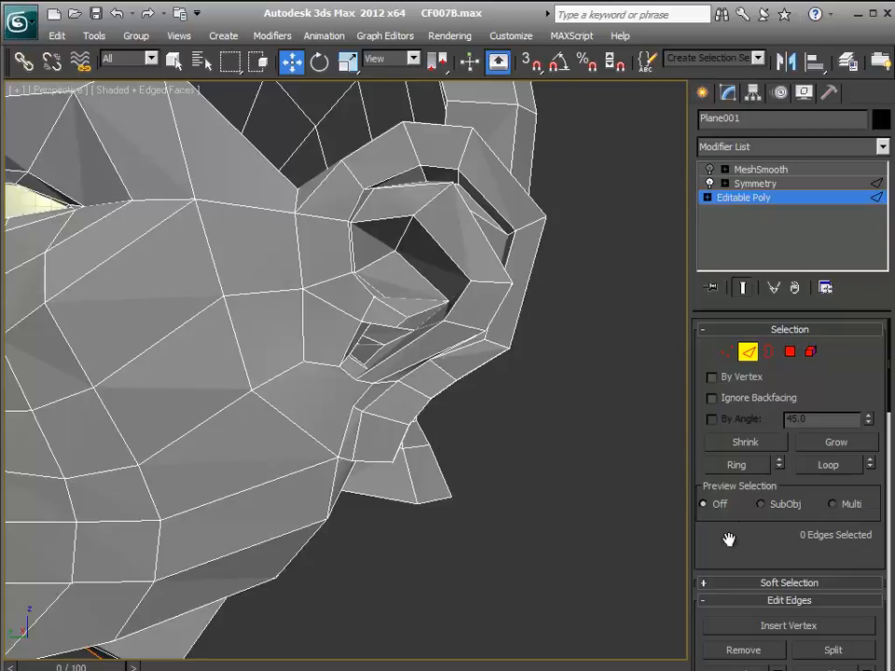
- Connect the vertex at the top of the earlobe's front edge to the cheek vertex in front of the ear notch
key(1)
click(354, 408)
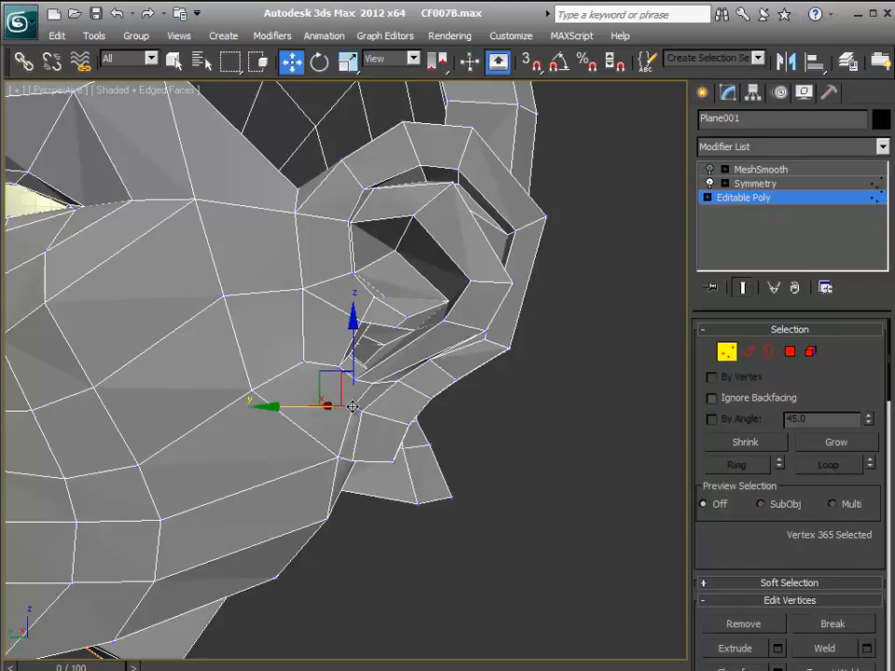
ctrl+click(304, 363)
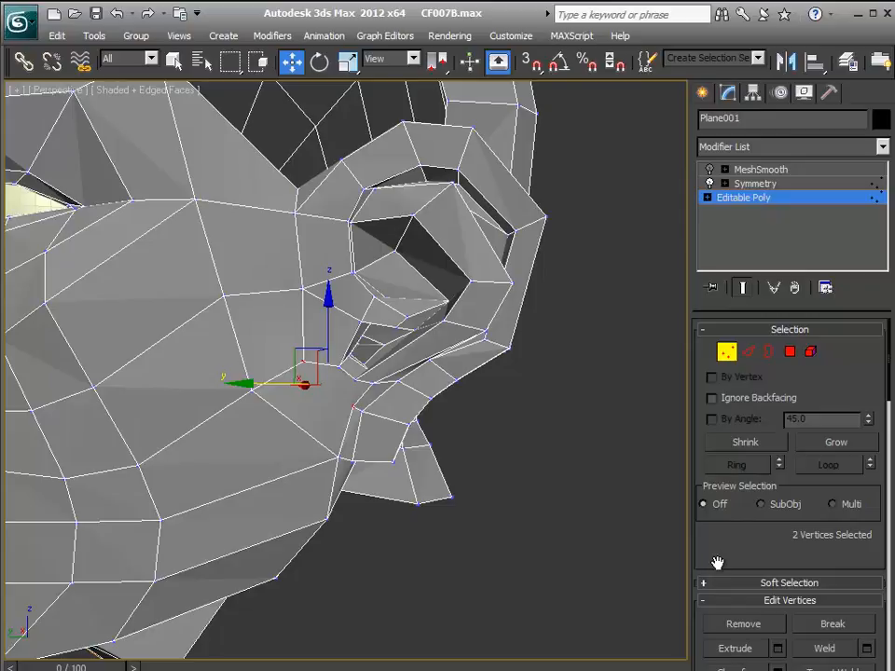
scroll(752, 489, down, 3)
click(486, 498)
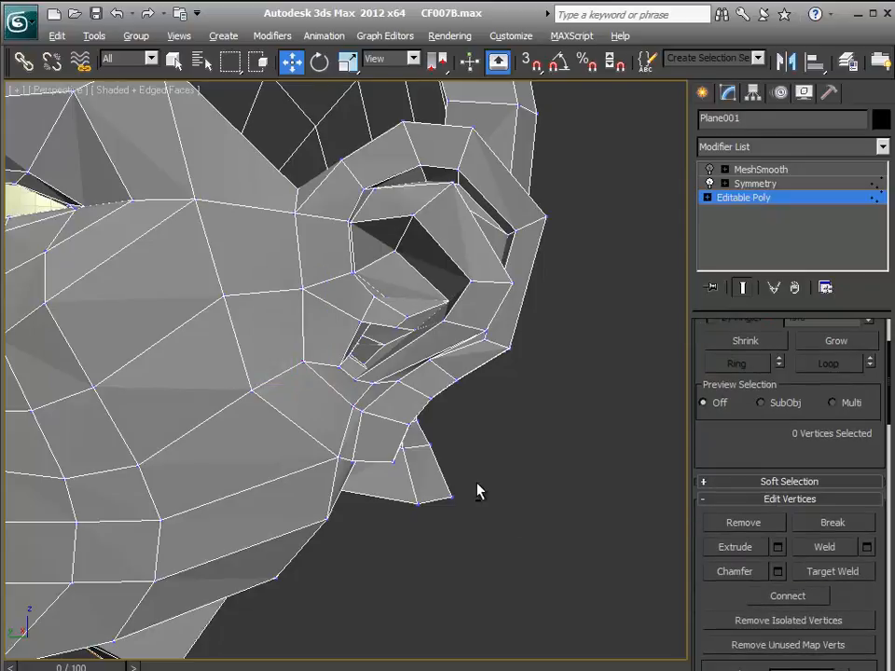
- Shift the vertex on the ear notch's lower rim backward and adjust the inner vertex beside it
scroll(490, 478, up, 2)
scroll(491, 462, up, 3)
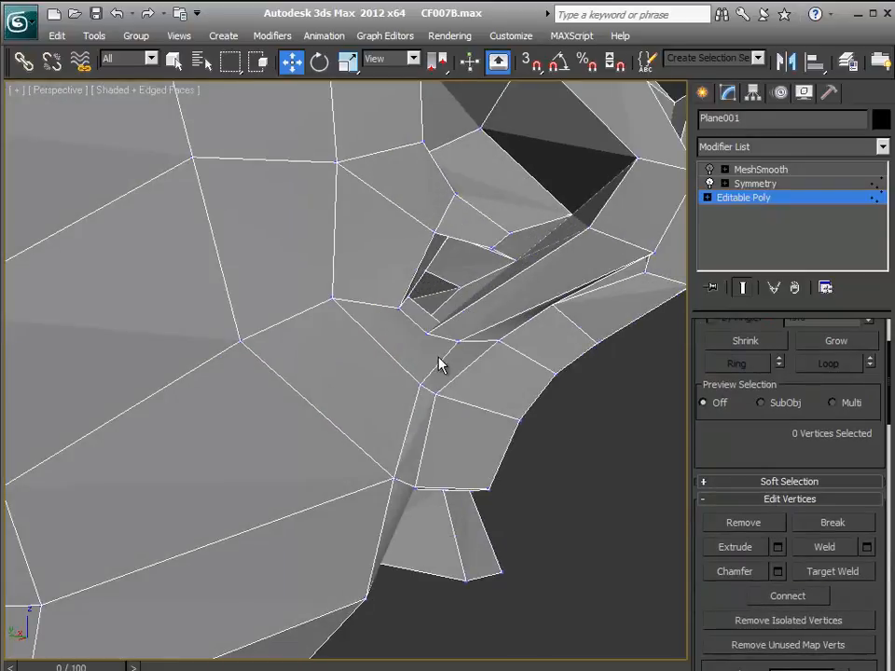
middle_drag(442, 361, 387, 393)
middle_drag(344, 433, 314, 443)
click(282, 427)
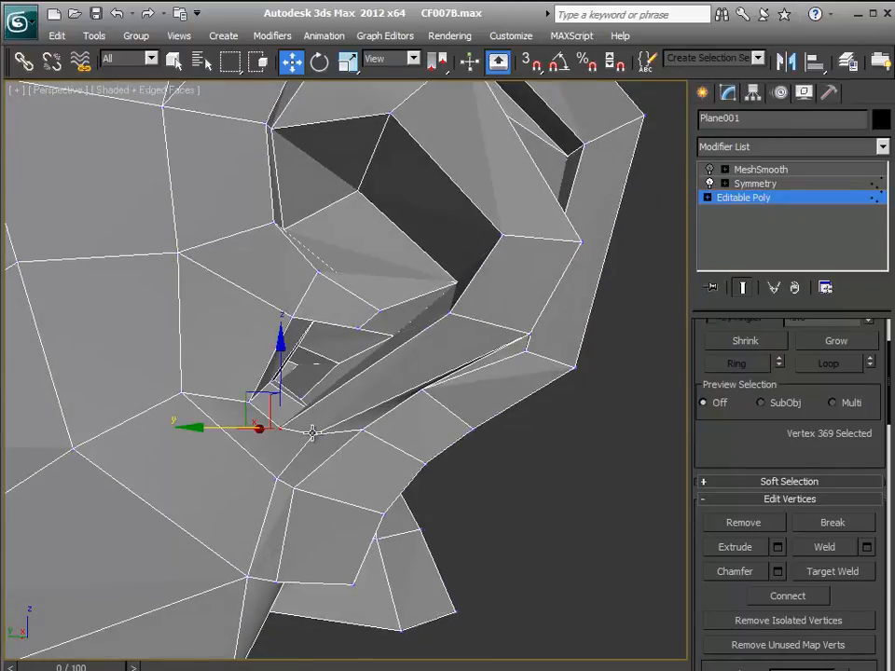
alt+middle_drag(257, 420, 232, 428)
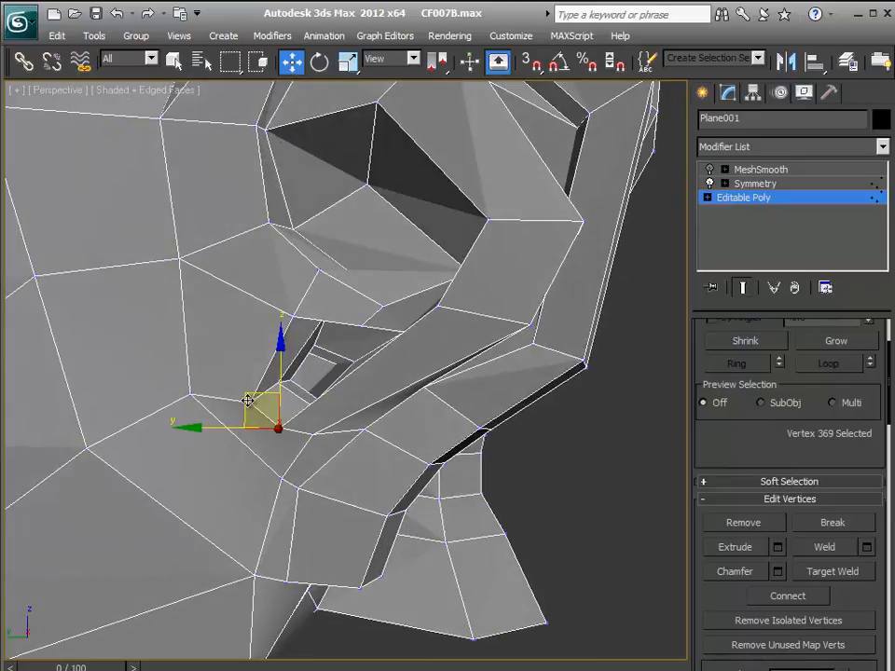
alt+middle_drag(277, 396, 302, 374)
click(321, 406)
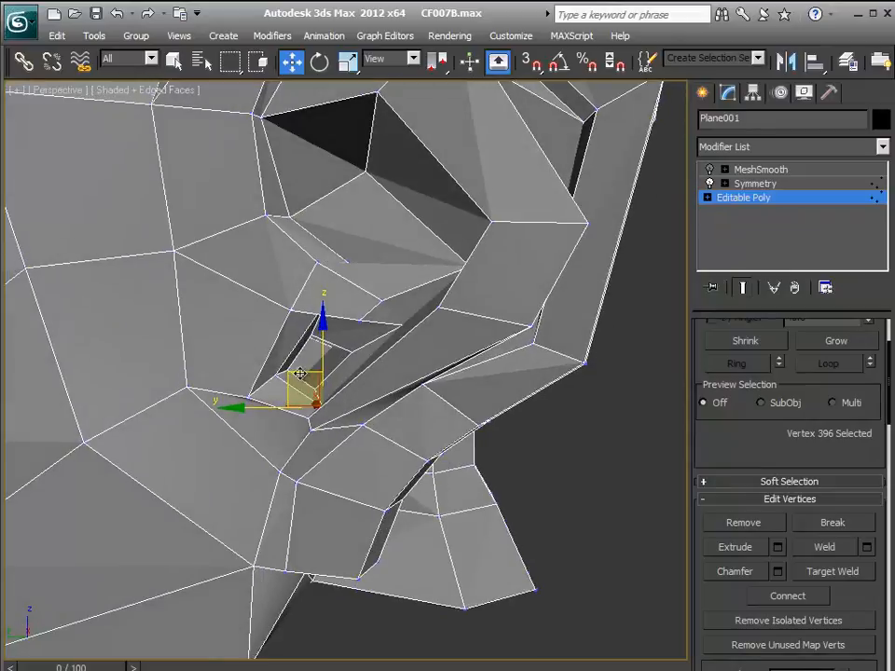
- Examine the face, cheek and ear topology from several angles
scroll(432, 442, down, 5)
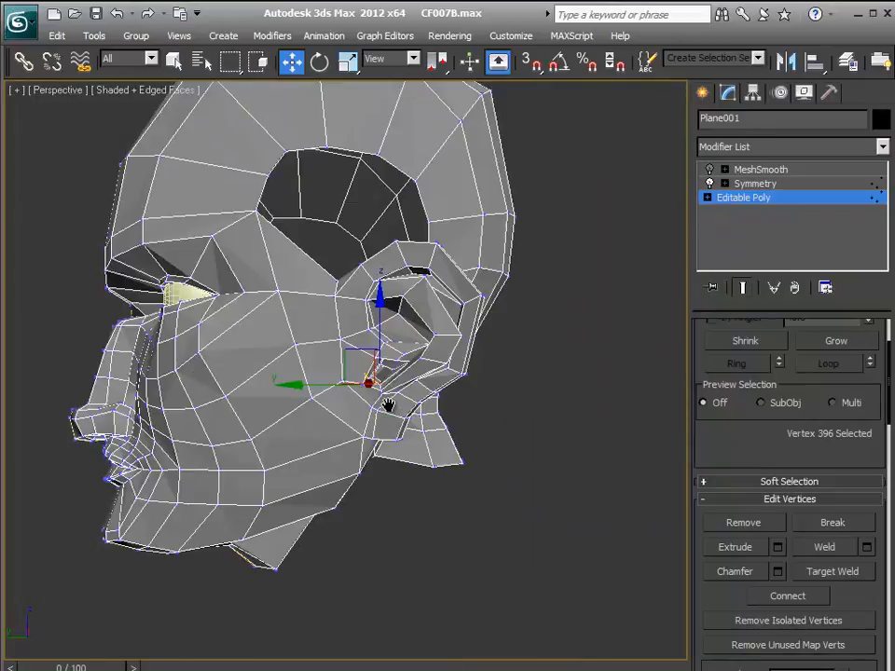
click(432, 442)
alt+middle_drag(432, 442, 289, 312)
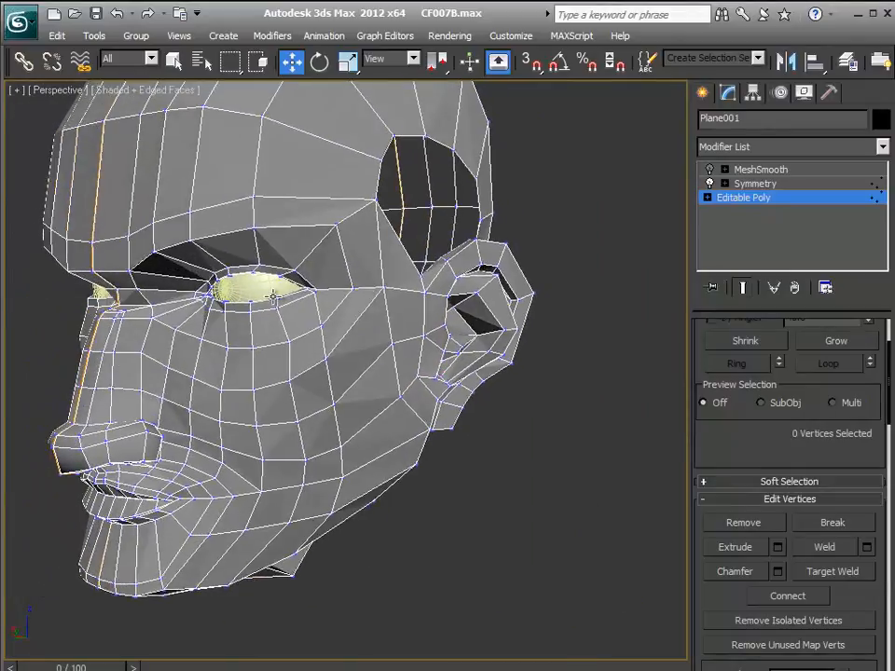
alt+middle_drag(124, 487, 140, 429)
alt+middle_drag(285, 435, 208, 465)
scroll(306, 461, up, 4)
alt+middle_drag(306, 462, 432, 310)
scroll(385, 457, up, 3)
scroll(407, 429, down, 1)
- Raise the vertex at the ear notch's lower corner along Z and move the adjacent rim vertex slightly backward and up
click(420, 264)
click(400, 227)
click(424, 255)
drag(415, 271, 414, 246)
mouse_move(469, 345)
alt+middle_down()
mouse_move(481, 333)
mouse_move(457, 339)
alt+middle_up()
alt+middle_drag(457, 343, 448, 401)
click(383, 367)
alt+middle_drag(407, 361, 381, 364)
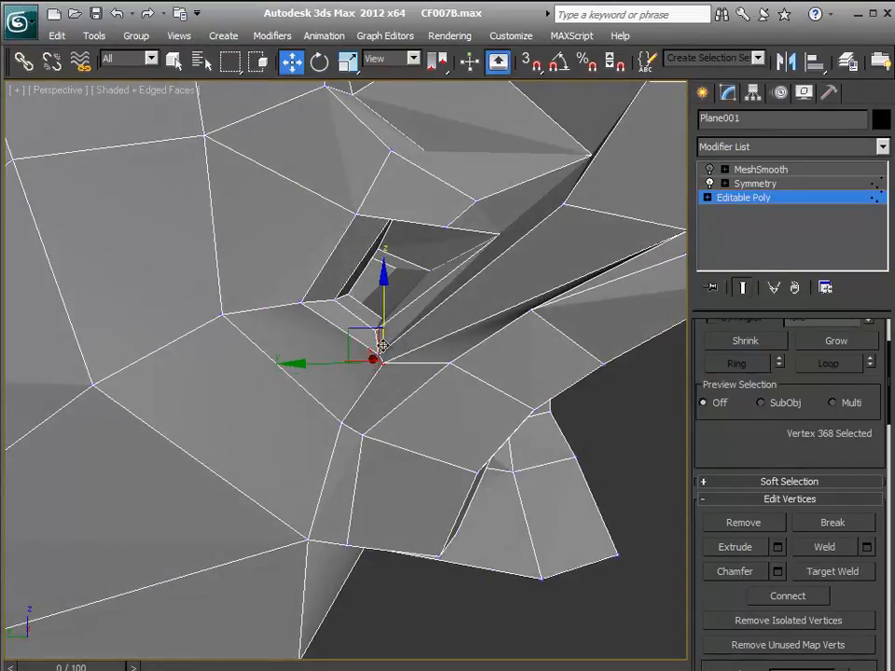
drag(367, 338, 387, 330)
- Select the vertices around the ear notch's lower rear corner and move them together slightly backward and up
alt+middle_drag(430, 332, 516, 461)
click(425, 375)
alt+middle_drag(425, 375, 386, 380)
click(383, 383)
ctrl+click(388, 427)
ctrl+click(396, 423)
alt+middle_drag(396, 423, 357, 371)
drag(357, 371, 380, 361)
click(580, 483)
alt+middle_drag(580, 483, 508, 483)
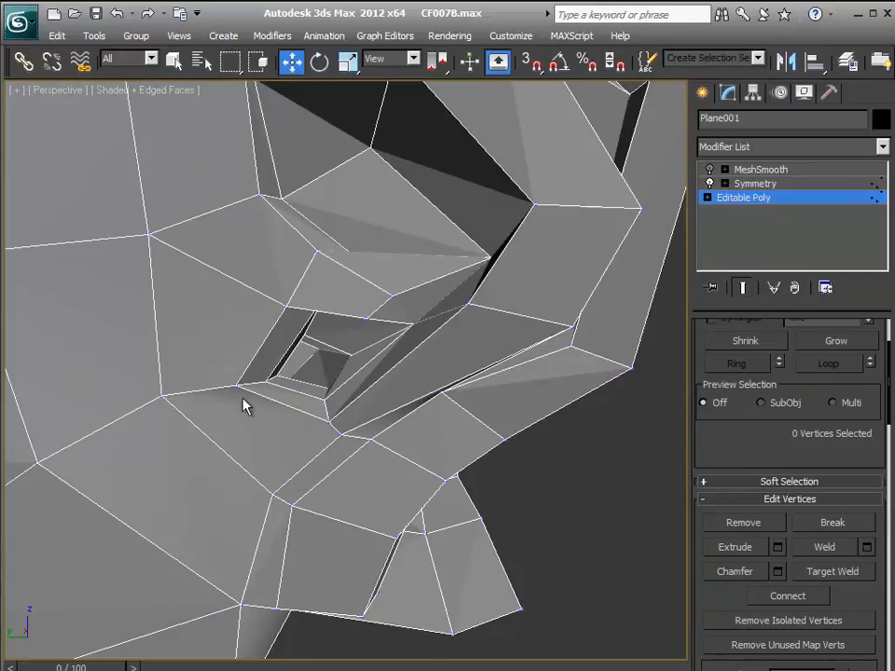
- Cut a new edge from the vertex at the top of the earlobe's front edge across the notch's lower rim into the ear opening
drag(763, 456, 750, 588)
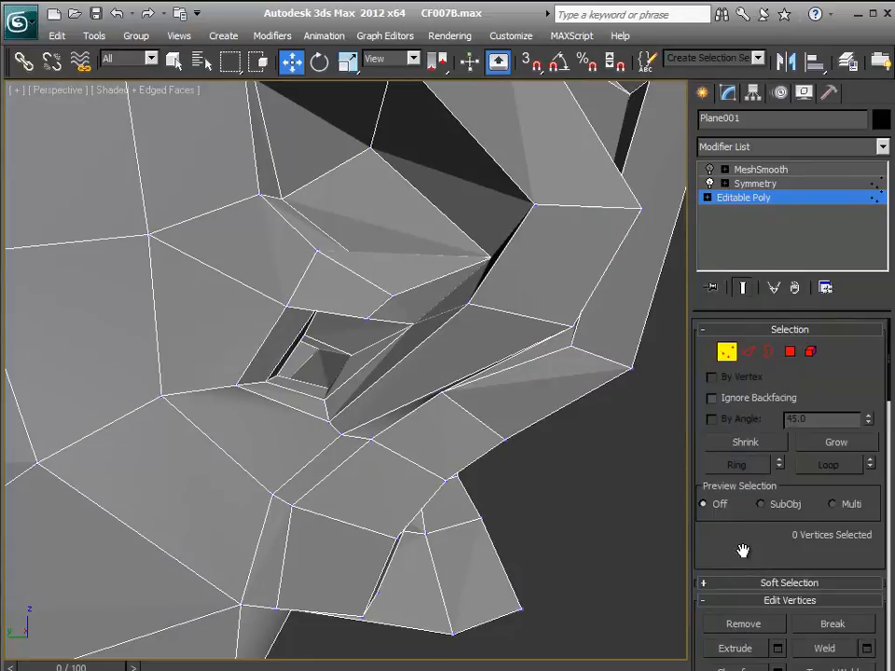
click(729, 353)
drag(726, 532, 733, 306)
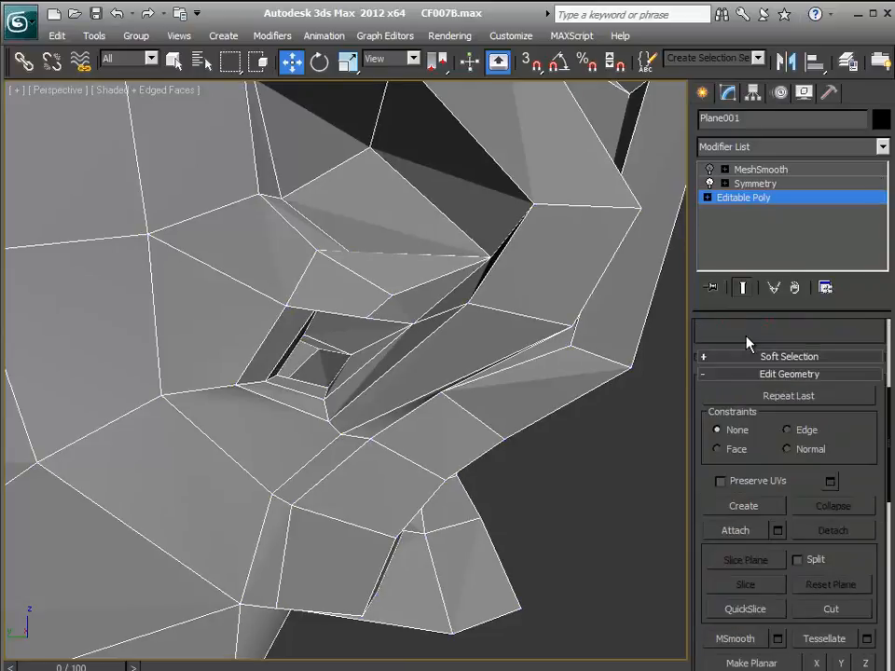
click(831, 609)
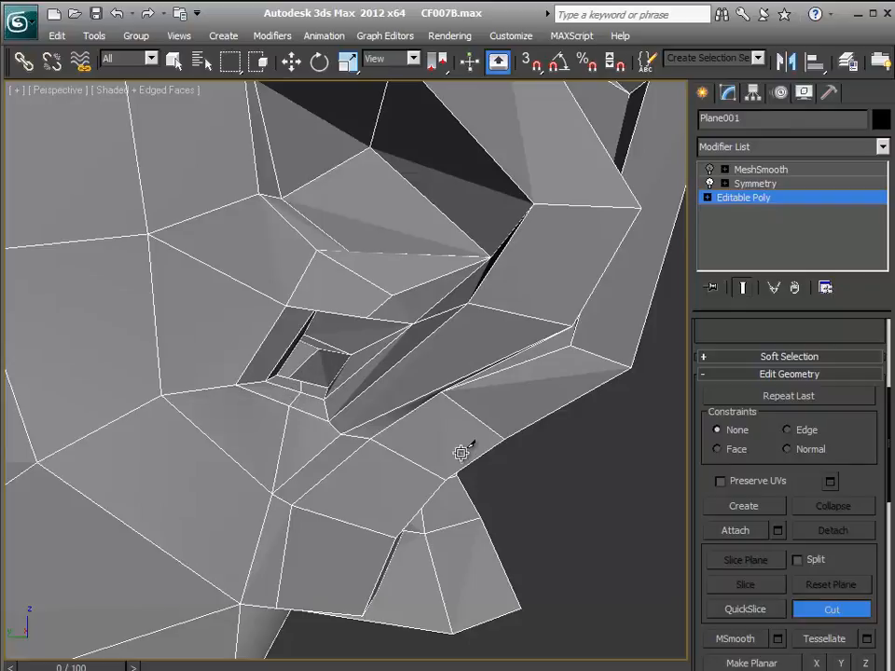
alt+middle_drag(478, 479, 302, 432)
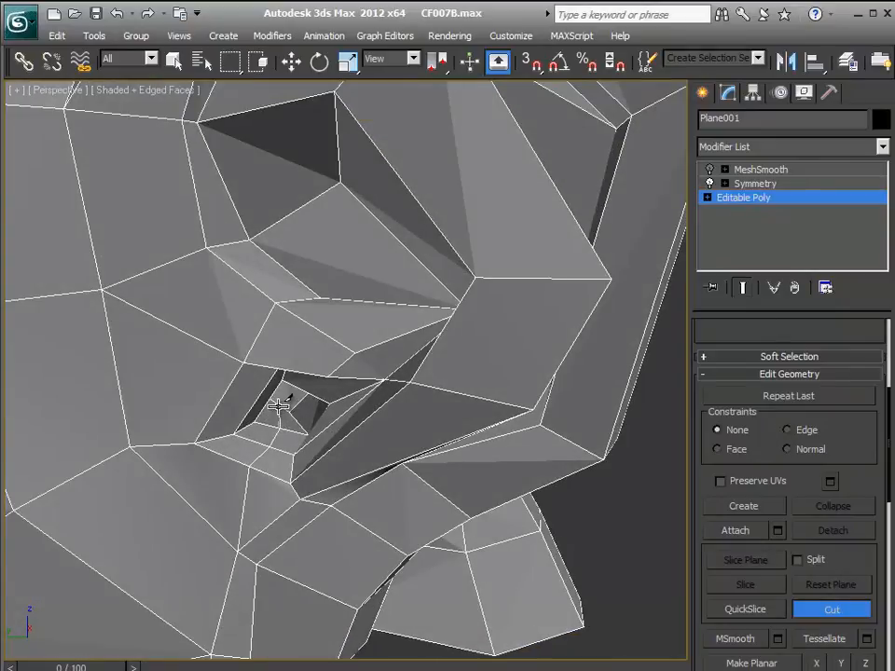
alt+middle_drag(349, 463, 382, 449)
alt+middle_drag(347, 348, 321, 350)
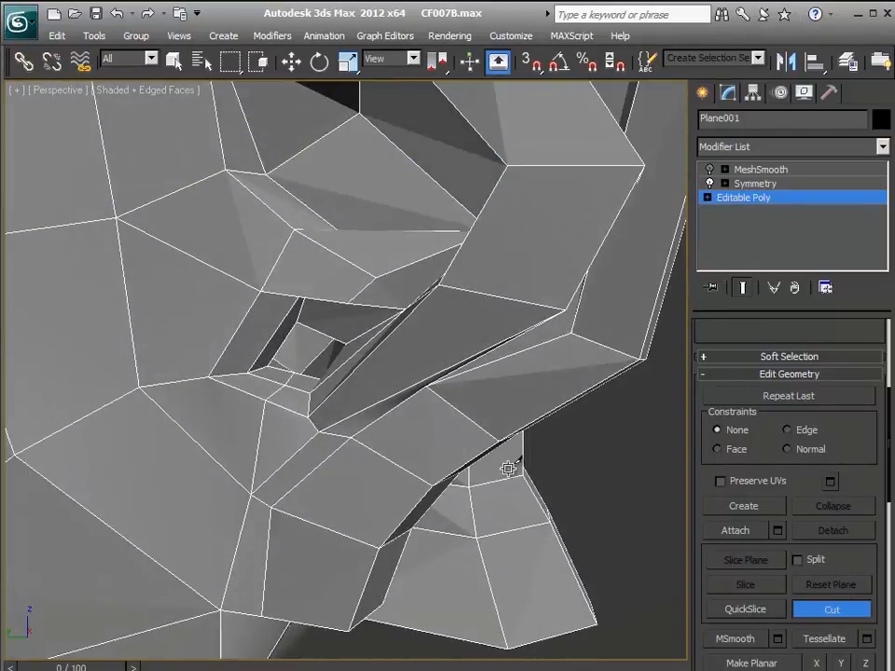
click(855, 616)
- Select the newly cut edges crossing the ear notch's lower rim and lower them along Z
drag(861, 480, 854, 670)
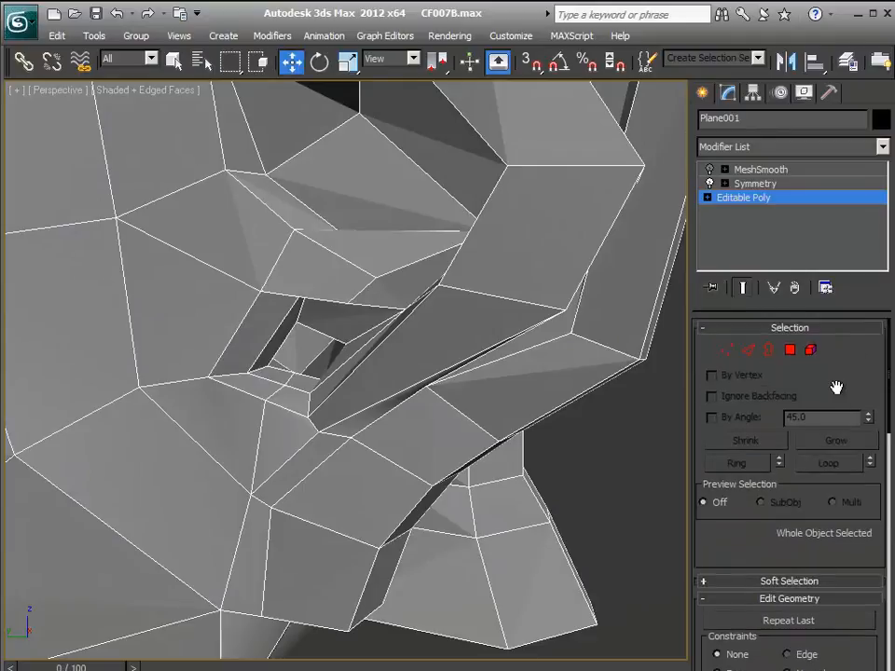
click(748, 351)
alt+middle_drag(456, 420, 471, 439)
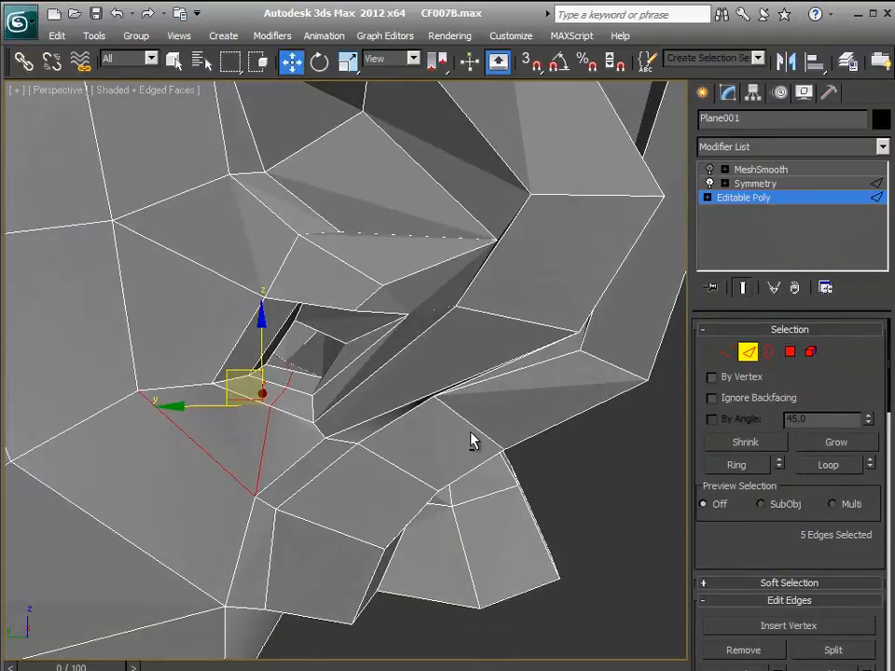
alt+middle_drag(469, 484, 226, 400)
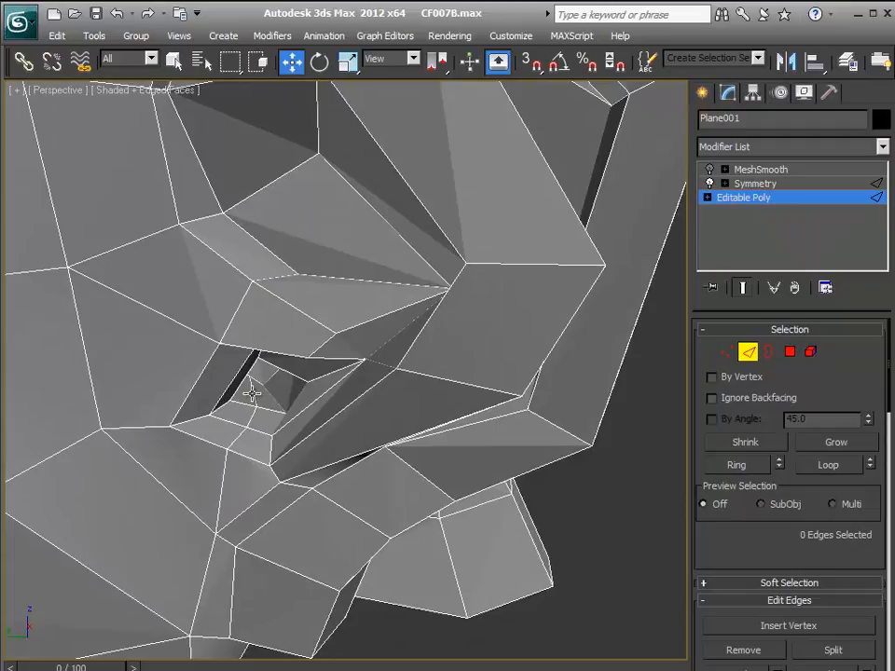
click(252, 394)
ctrl+click(243, 427)
alt+middle_drag(245, 447, 323, 392)
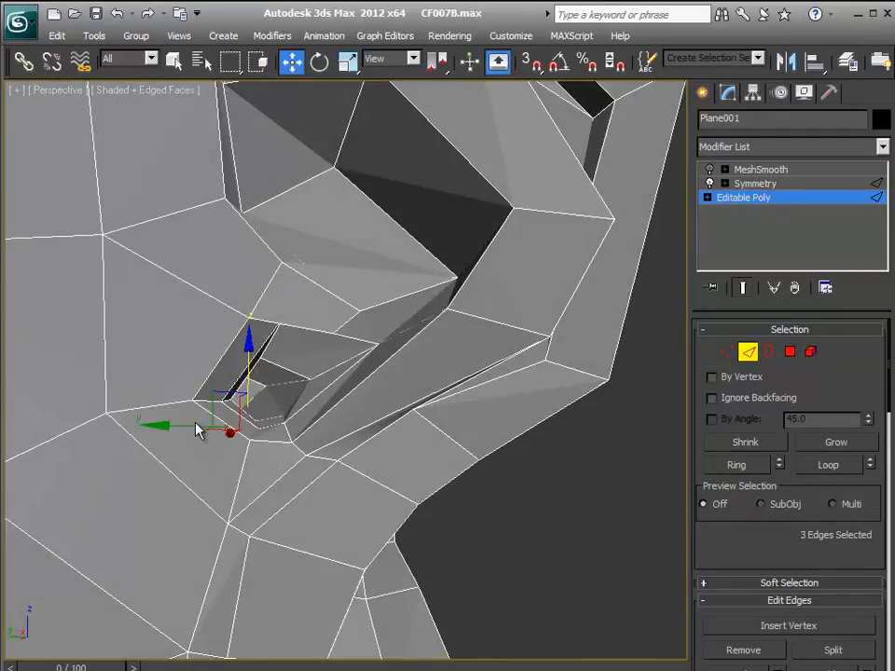
alt+middle_drag(367, 481, 476, 524)
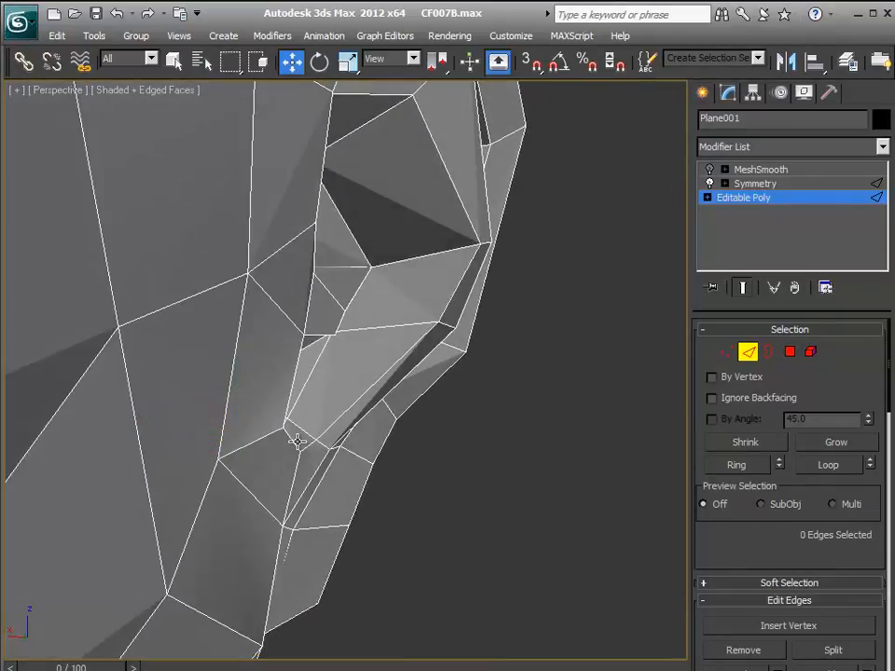
- Adjust the edges at the ear notch's lower rim and the earlobe's front one at a time along X
alt+middle_drag(328, 459, 332, 491)
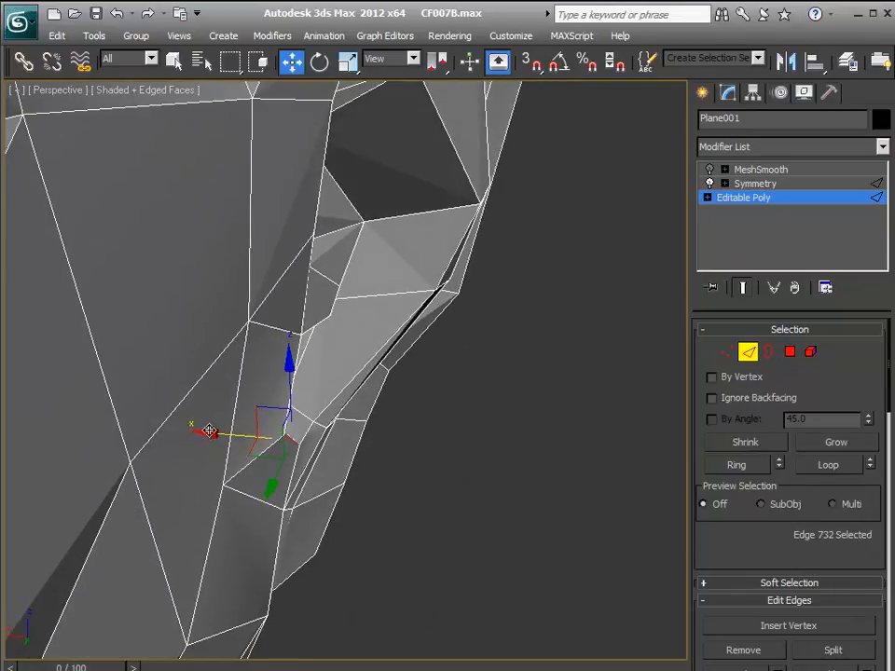
alt+middle_drag(372, 509, 375, 468)
scroll(382, 514, down, 5)
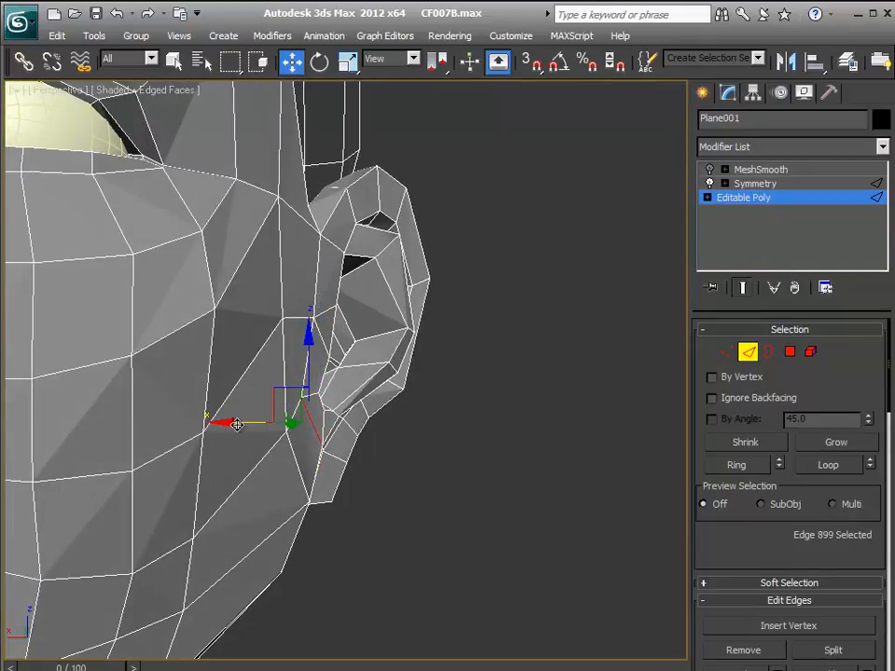
alt+middle_drag(551, 490, 416, 483)
- Leave edge editing and turn on MeshSmooth for the head, with the wireframe edges hidden
click(746, 360)
middle_drag(583, 464, 606, 462)
scroll(596, 465, down, 3)
click(586, 467)
alt+middle_drag(489, 462, 552, 507)
click(464, 423)
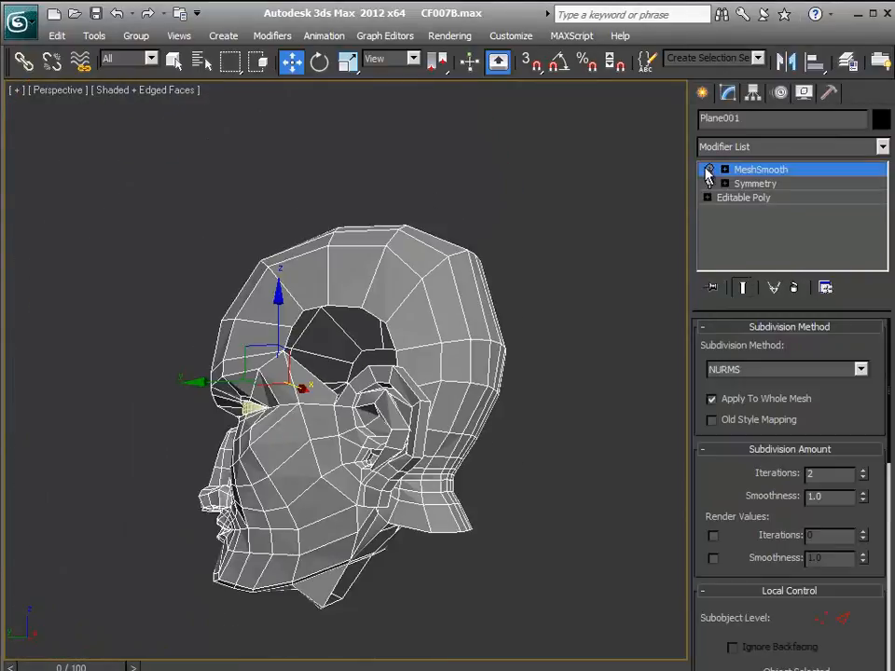
click(708, 170)
click(557, 455)
key(F4)
- Examine the smoothed head and ear from several angles, with and without wireframe edges
alt+middle_drag(500, 473, 488, 431)
scroll(575, 467, up, 4)
alt+middle_drag(541, 455, 563, 459)
alt+middle_drag(623, 530, 400, 440)
mouse_move(334, 437)
alt+middle_down()
mouse_move(344, 393)
mouse_move(338, 433)
alt+middle_up()
alt+middle_drag(278, 415, 287, 373)
key(F4)
mouse_move(390, 363)
alt+middle_down()
mouse_move(362, 396)
mouse_move(406, 447)
mouse_move(519, 440)
alt+middle_up()
key(F4)
click(425, 308)
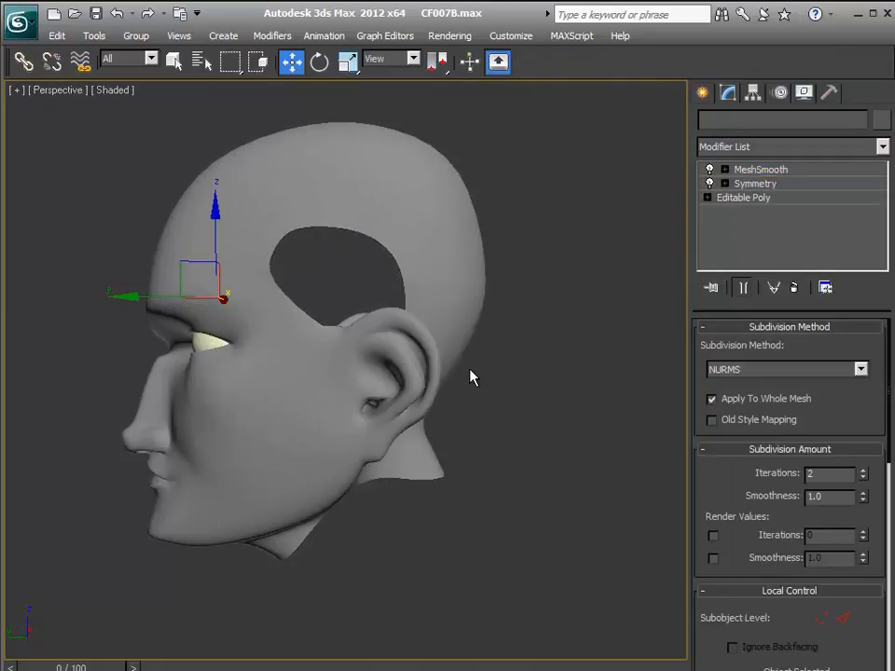
- Show the wireframe edges again and turn off MeshSmooth to return to the low-poly head
key(F4)
alt+middle_drag(490, 379, 539, 384)
click(710, 170)
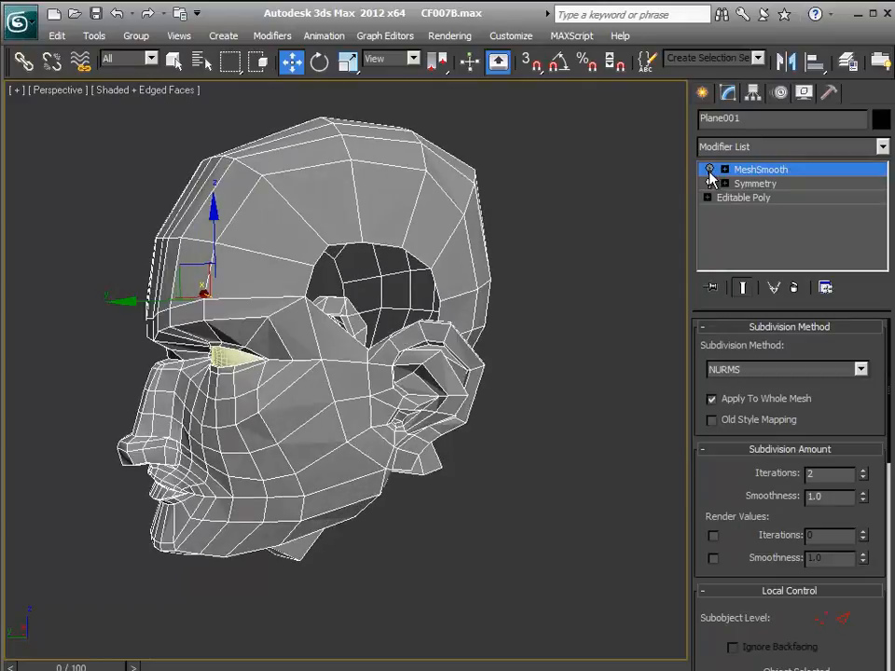
click(627, 344)
alt+middle_drag(628, 344, 454, 343)
- Select the open border on the side of the head above the ear in the Editable Poly and cap it
scroll(446, 375, up, 4)
alt+middle_drag(460, 467, 464, 261)
click(450, 470)
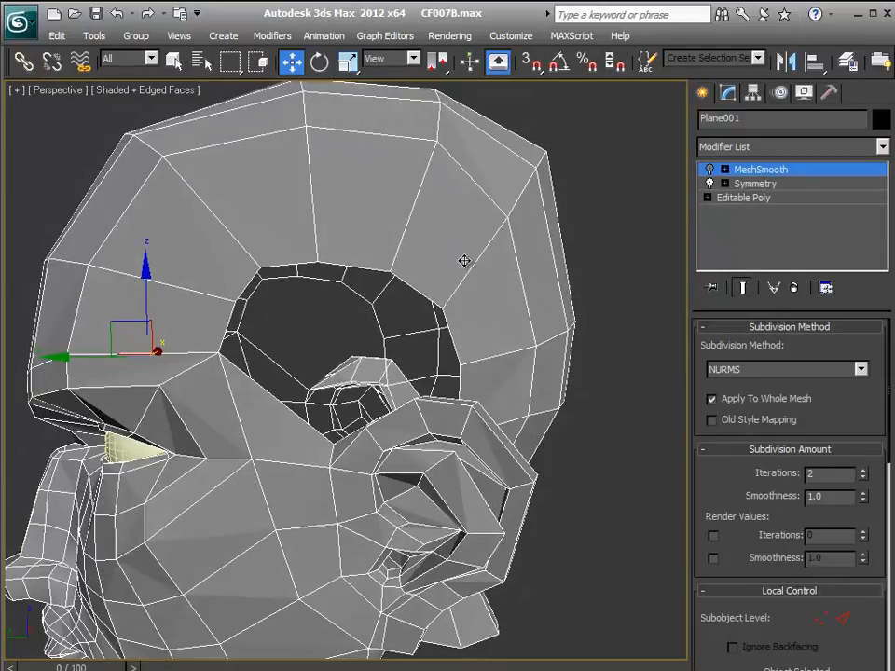
click(756, 198)
click(773, 350)
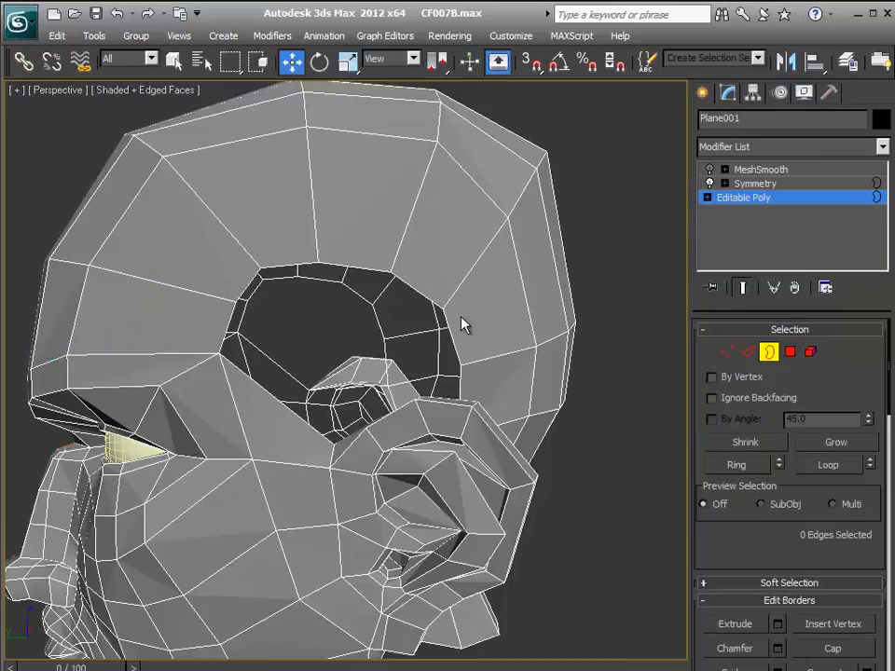
alt+middle_drag(569, 463, 623, 523)
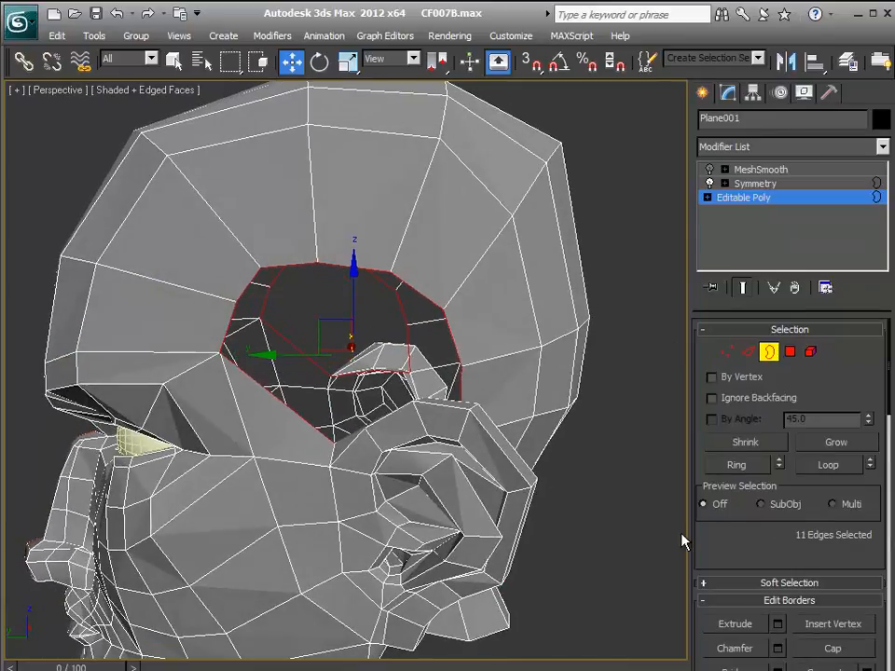
drag(740, 555, 745, 492)
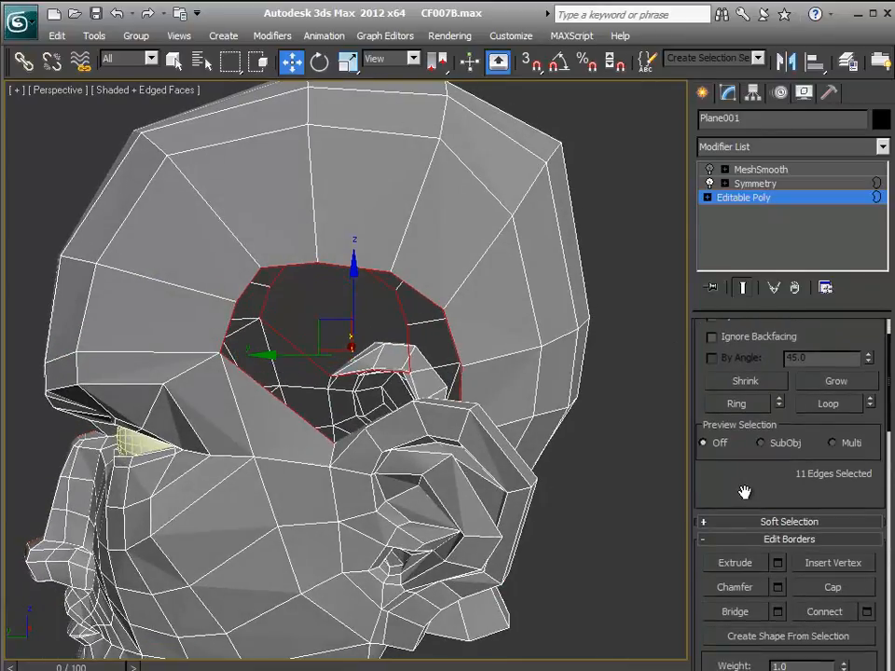
click(826, 593)
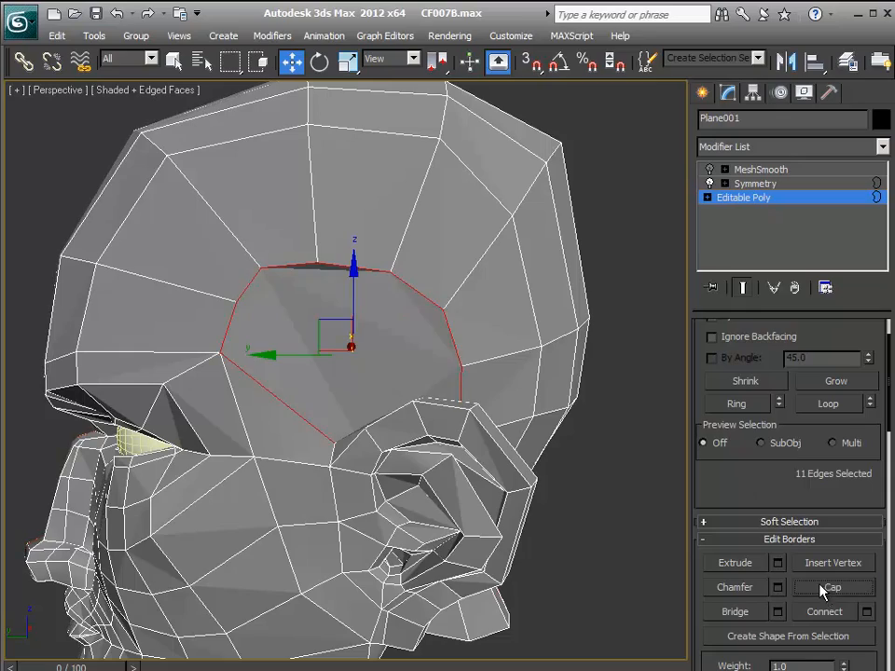
click(663, 543)
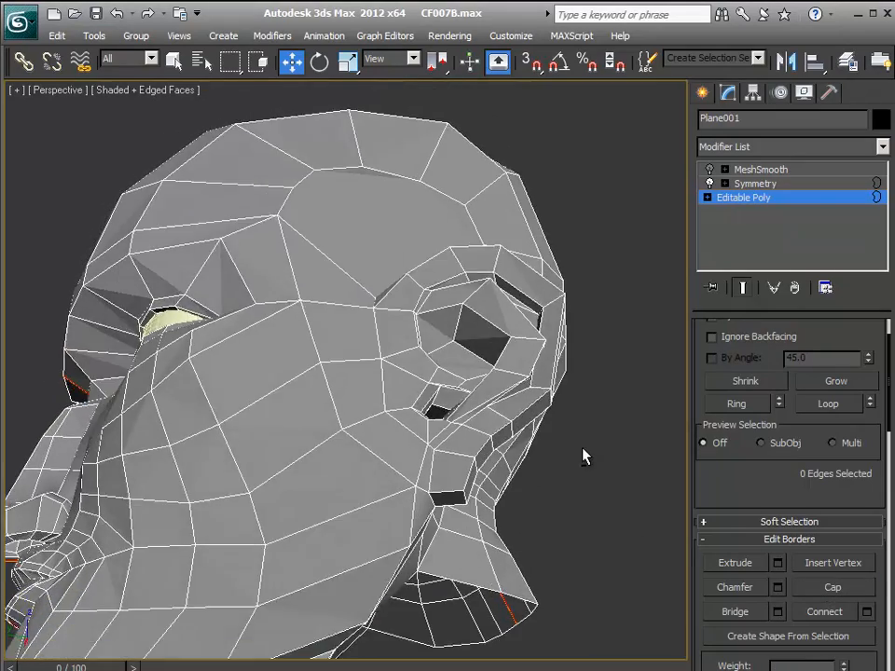